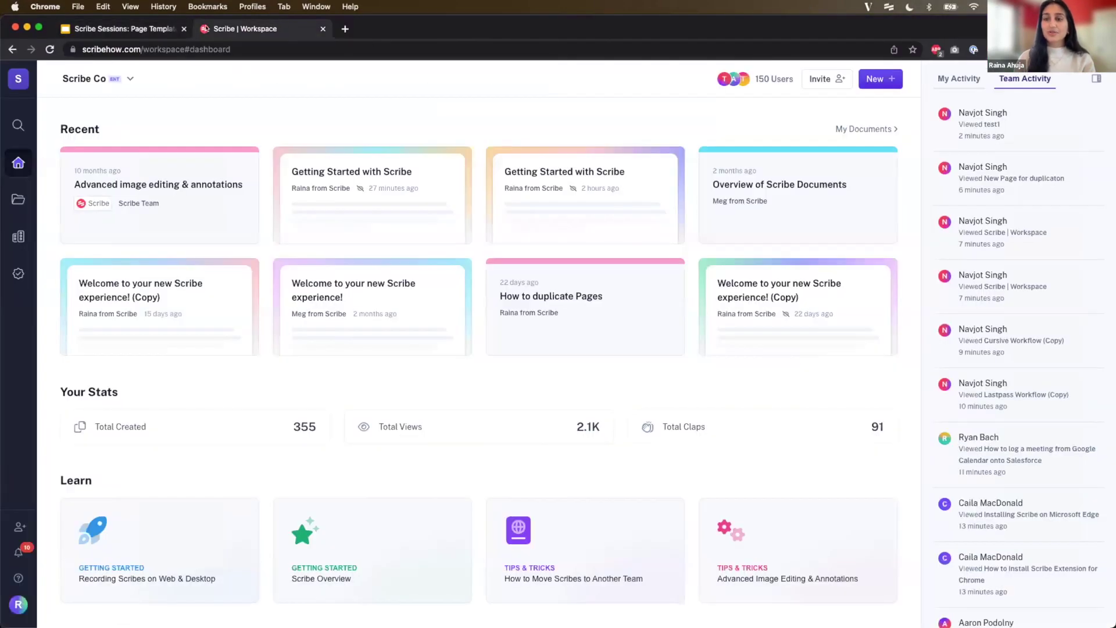
- Create a new blank page and title it 'Getting Started with Scribe'
{"action": "left_click", "coordinate": [878, 79]}
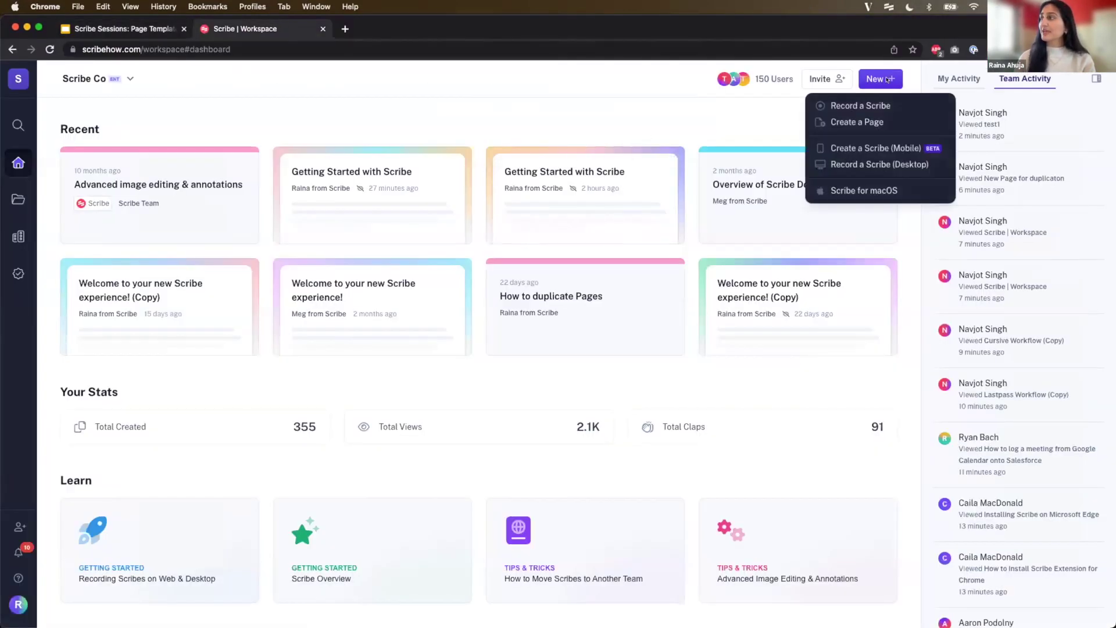
{"action": "left_click", "coordinate": [867, 122]}
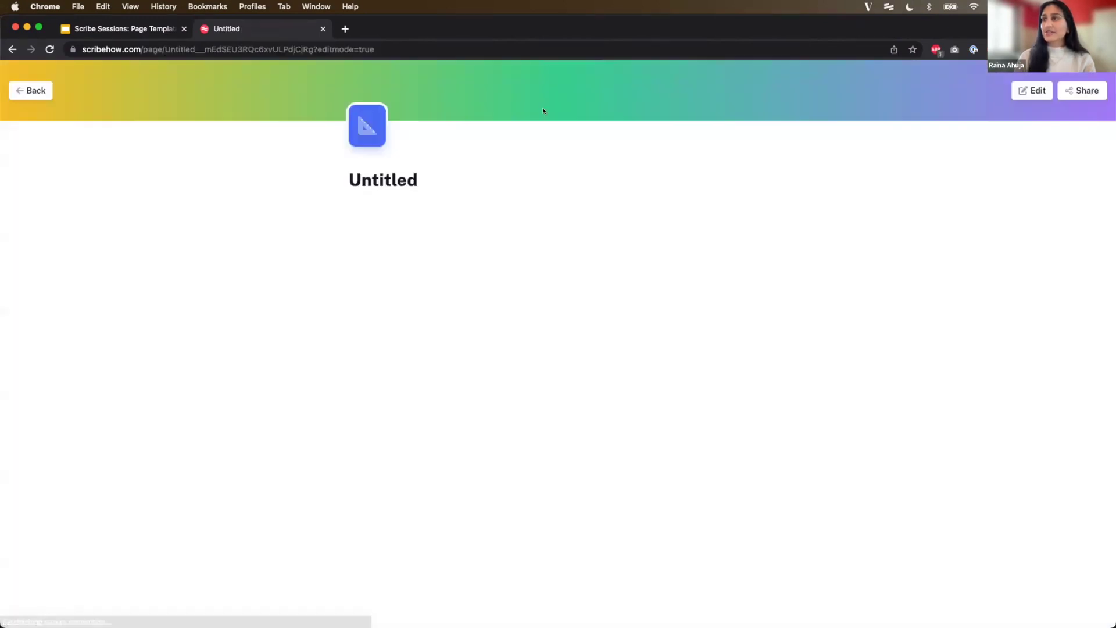
{"action": "type", "text": "Getting Started with "}
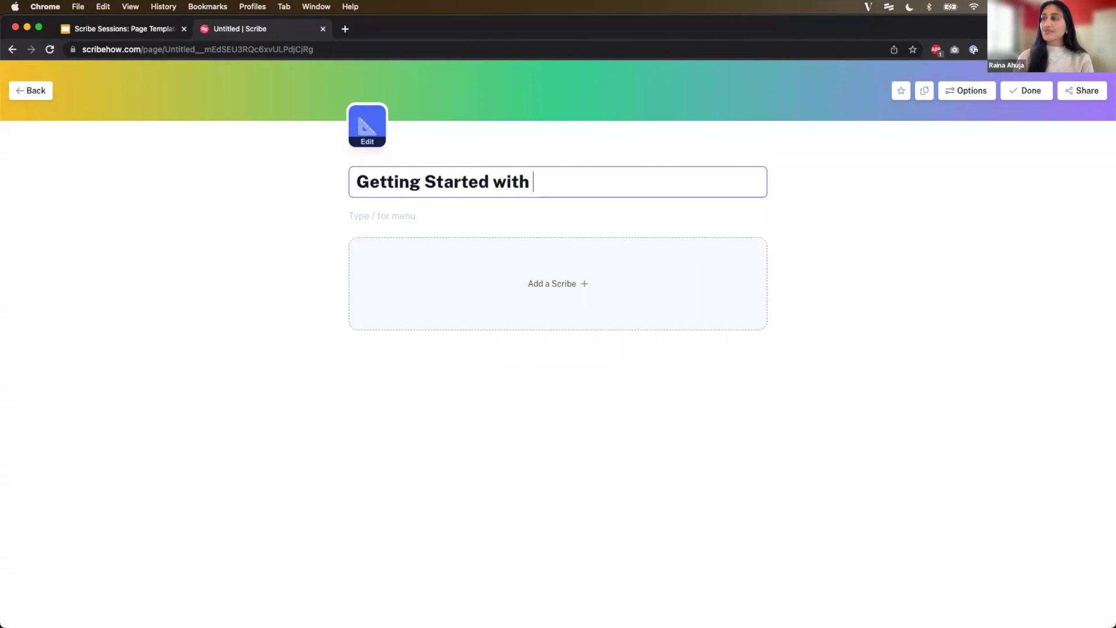
{"action": "type", "text": "Scribe"}
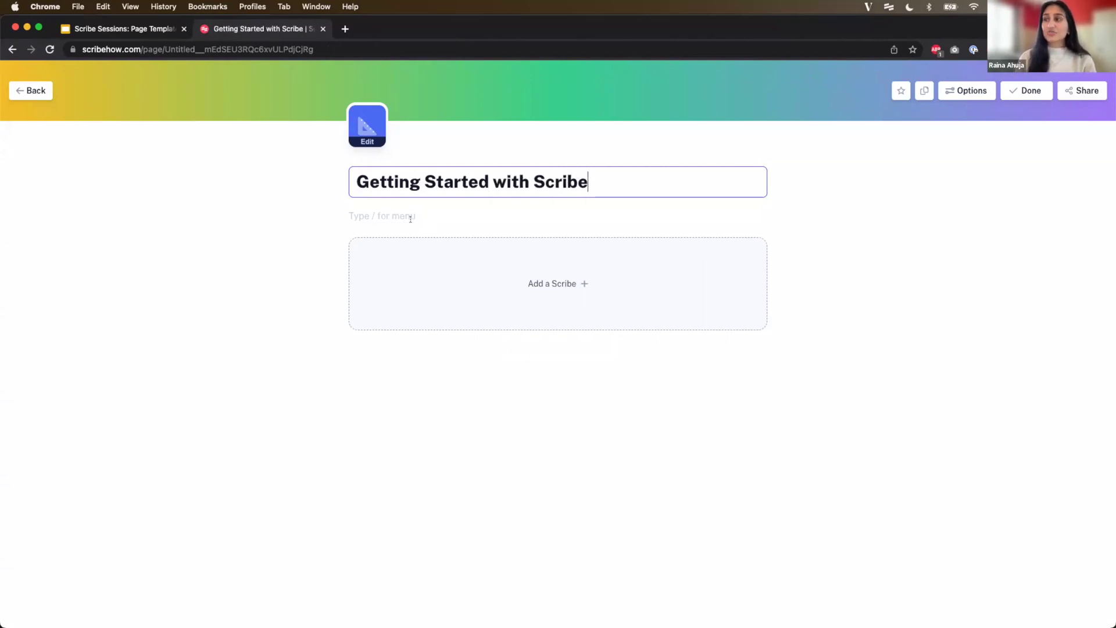
- Add a 'Welcome to Scribe!' heading below the title and paste the intro sentence beneath it
{"action": "left_click", "coordinate": [410, 218]}
{"action": "type", "text": "/header"}
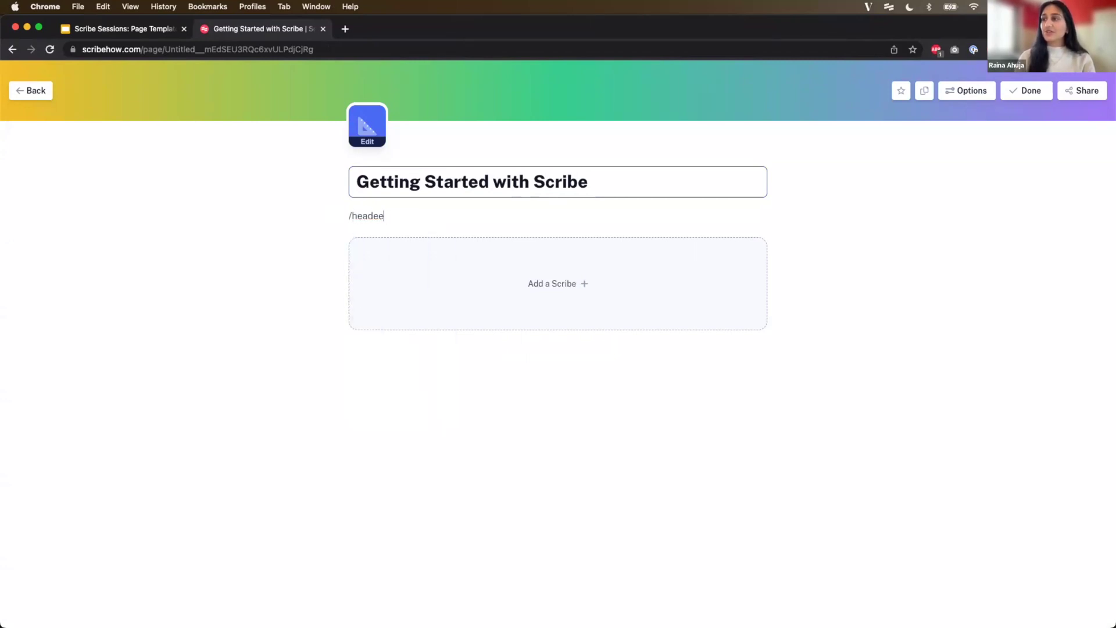
{"action": "key", "text": "Return"}
{"action": "type", "text": "Welco"}
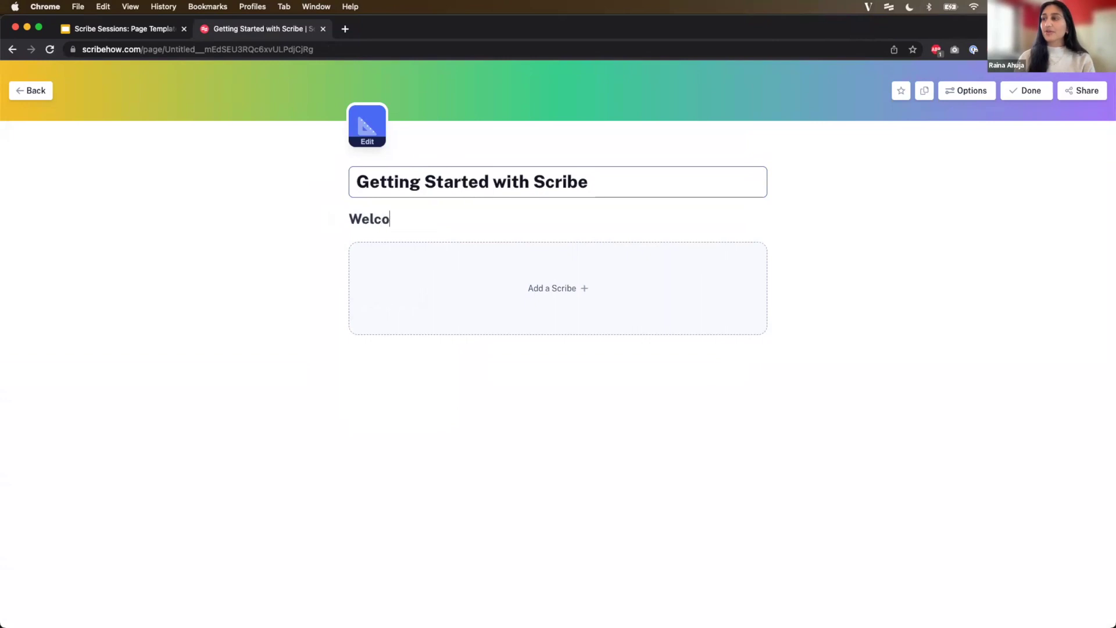
{"action": "type", "text": "me to Scribe!"}
{"action": "key", "text": "Return"}
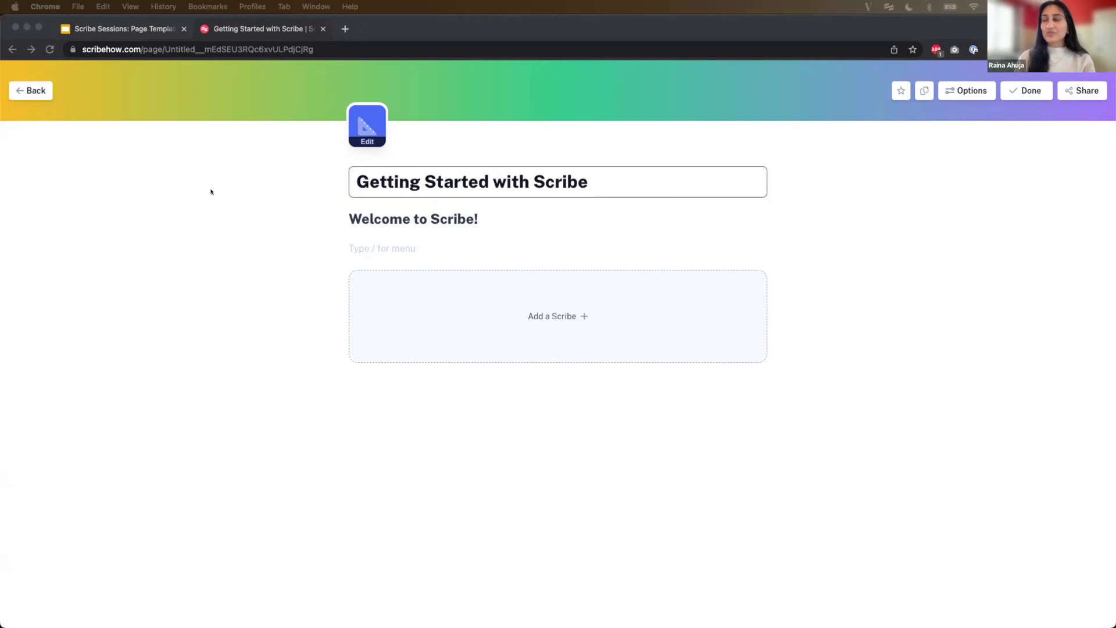
{"action": "left_click", "coordinate": [329, 247]}
{"action": "type", "text": "We're excited to get you going. Here are some resources that will be helpful throughout your Scribe journey."}
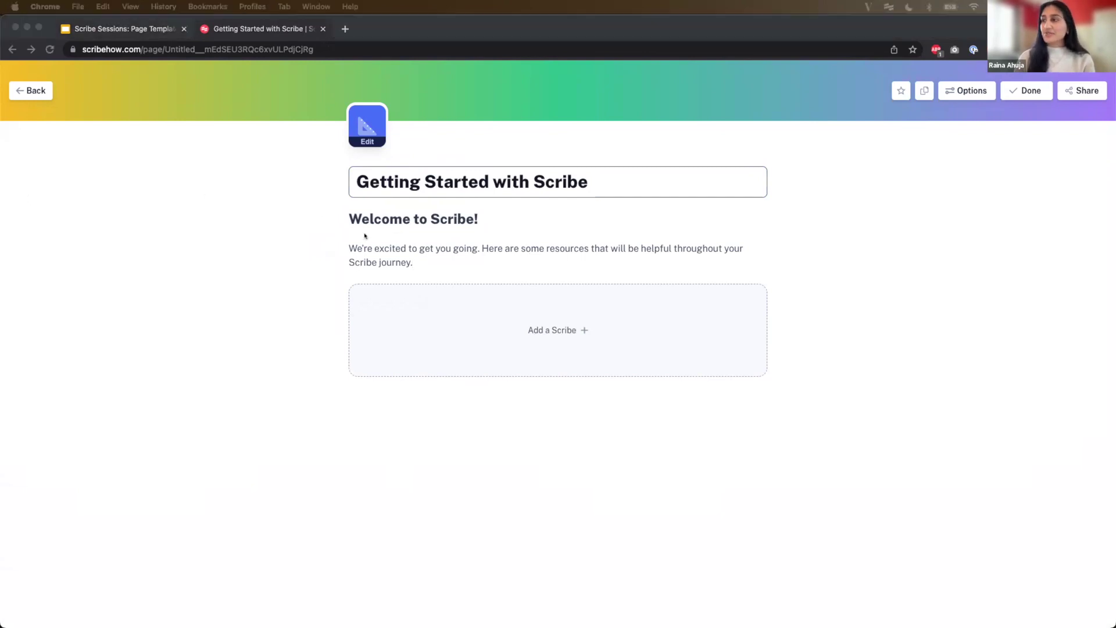
- Search 'overview' and embed the Overview of Scribe Documents guide below the intro text
{"action": "left_click", "coordinate": [444, 316]}
{"action": "left_click", "coordinate": [506, 316]}
{"action": "type", "text": "overview"}
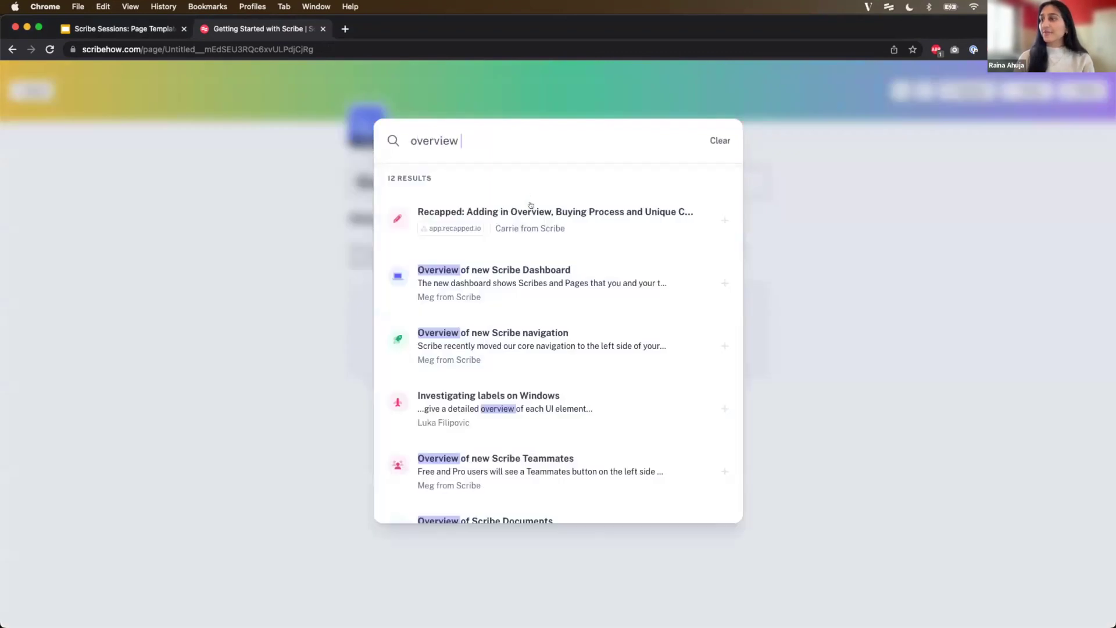
{"action": "scroll", "coordinate": [506, 407], "scroll_direction": "down", "scroll_amount": 3}
{"action": "left_click", "coordinate": [505, 446]}
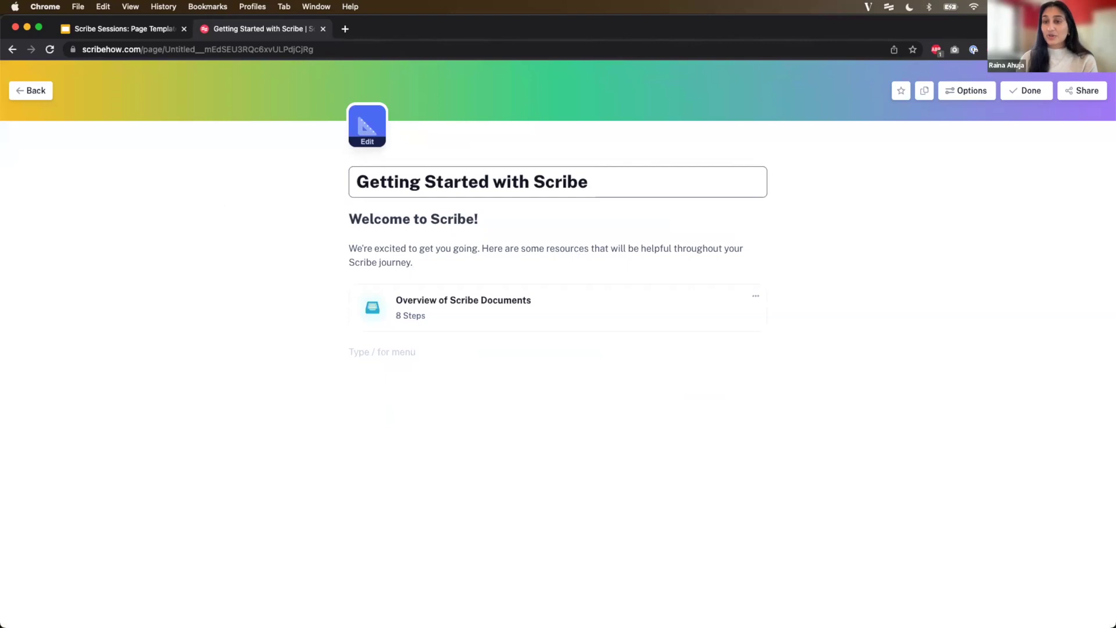
- Preview the embedded guide, switch it to Large Embed and step through its walkthrough
{"action": "left_click", "coordinate": [755, 297]}
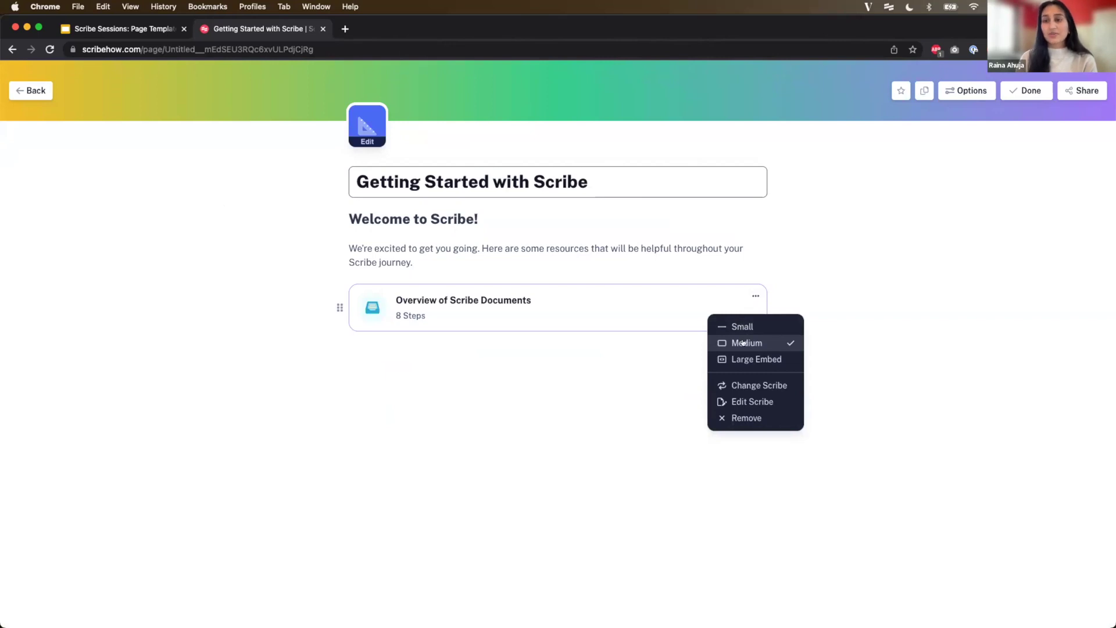
{"action": "left_click", "coordinate": [649, 287]}
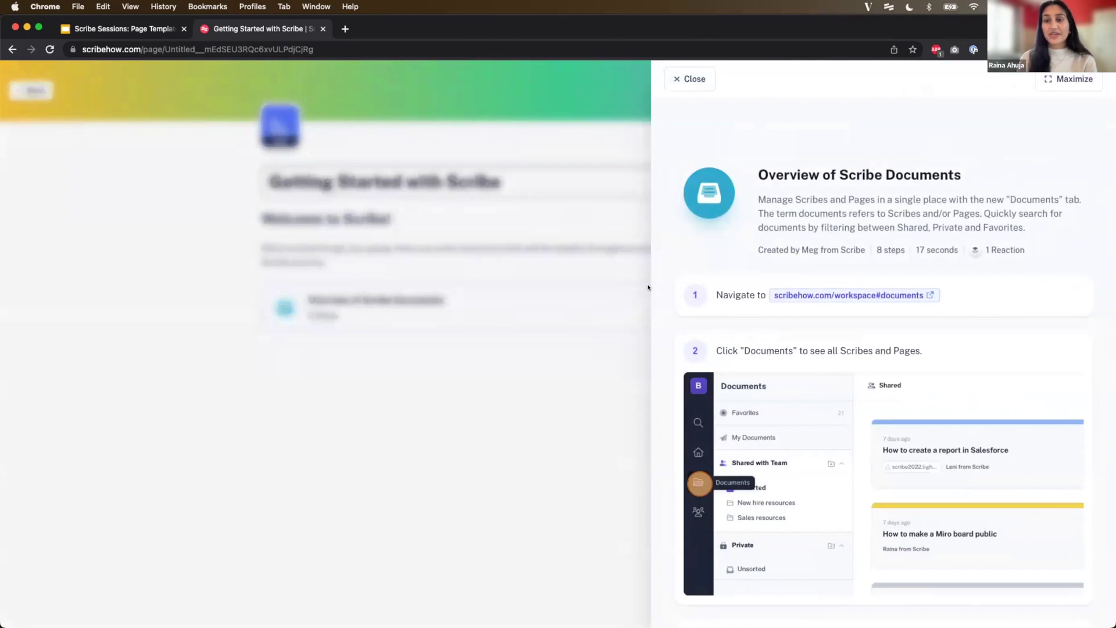
{"action": "left_click", "coordinate": [676, 80]}
{"action": "left_click", "coordinate": [756, 296]}
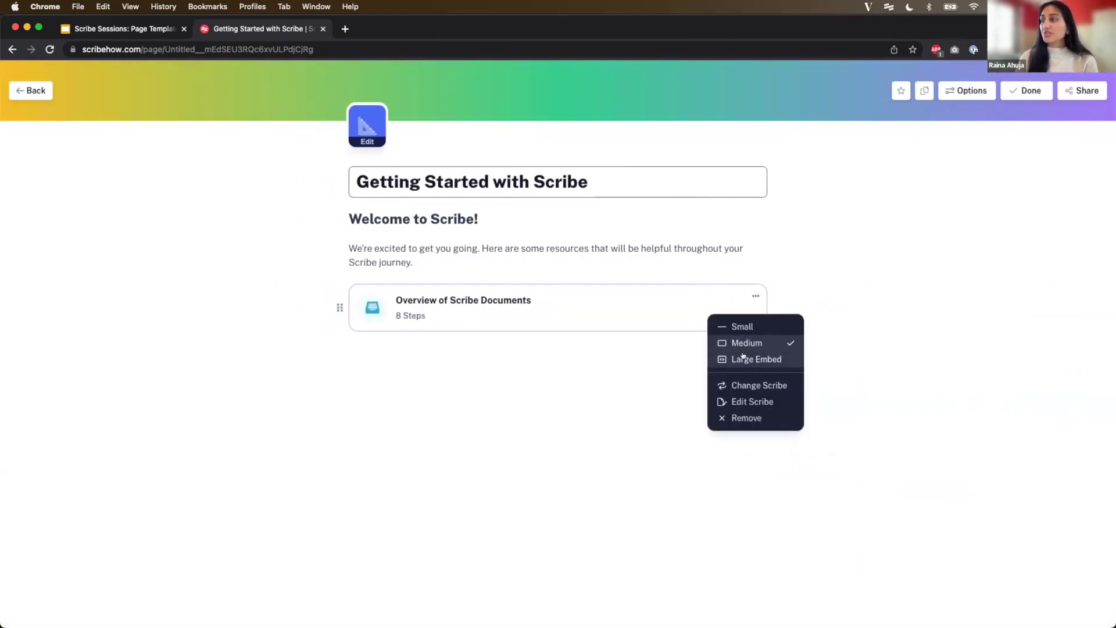
{"action": "left_click", "coordinate": [741, 357]}
{"action": "scroll", "coordinate": [633, 313], "scroll_direction": "down", "scroll_amount": 3}
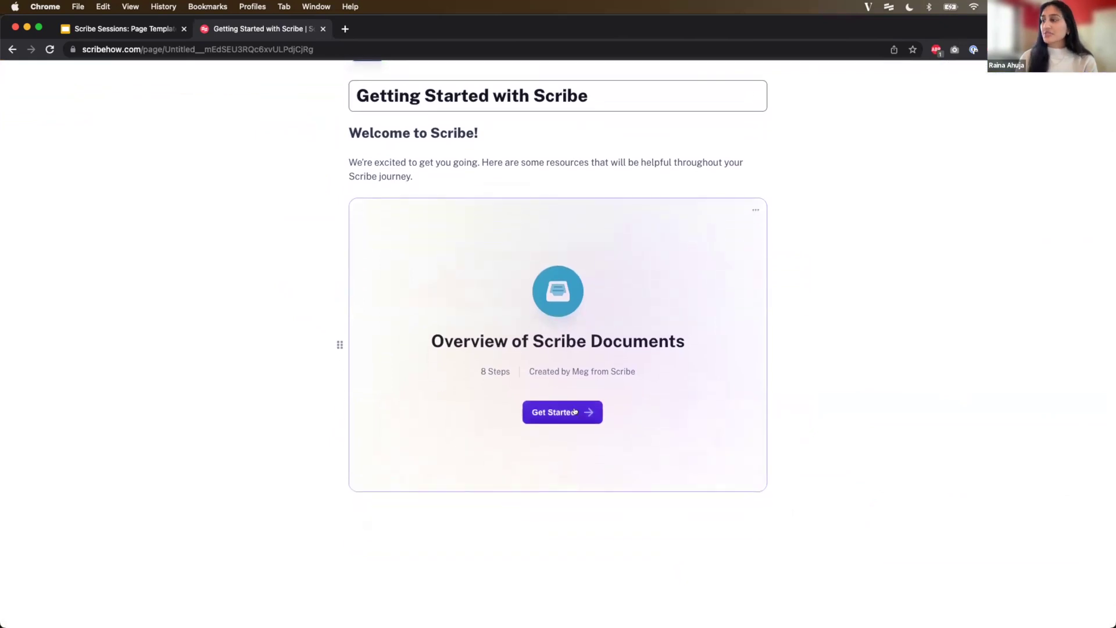
{"action": "left_click", "coordinate": [575, 411]}
{"action": "left_click", "coordinate": [719, 441]}
{"action": "left_click", "coordinate": [719, 441]}
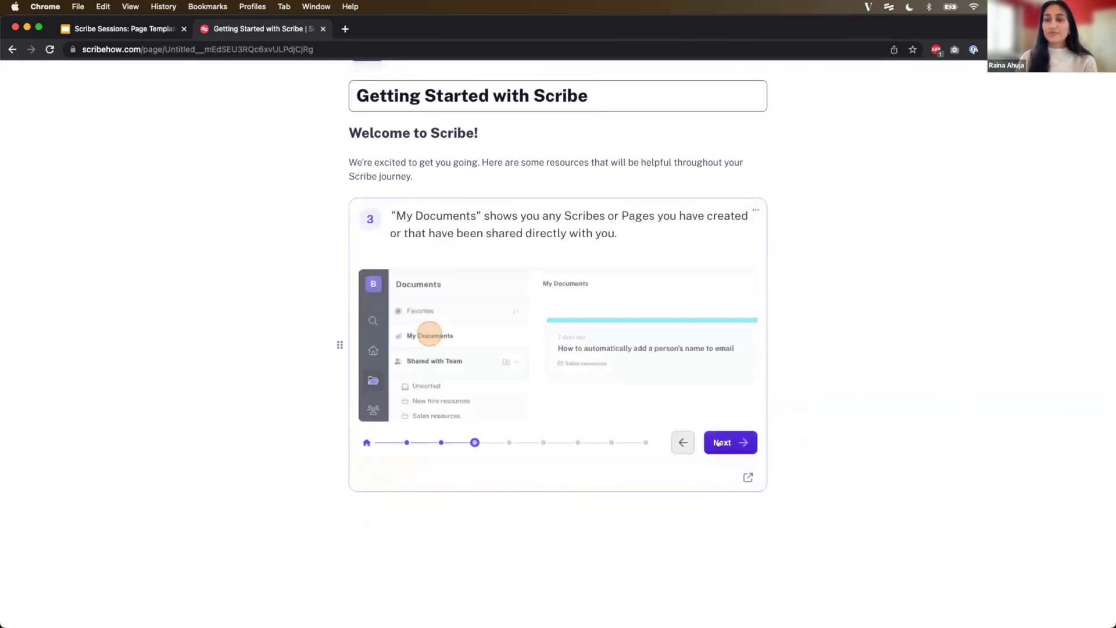
{"action": "left_click", "coordinate": [756, 210]}
- Shrink the Documents card back to Medium and embed the Overview of new Scribe Dashboard guide
{"action": "left_click", "coordinate": [741, 240]}
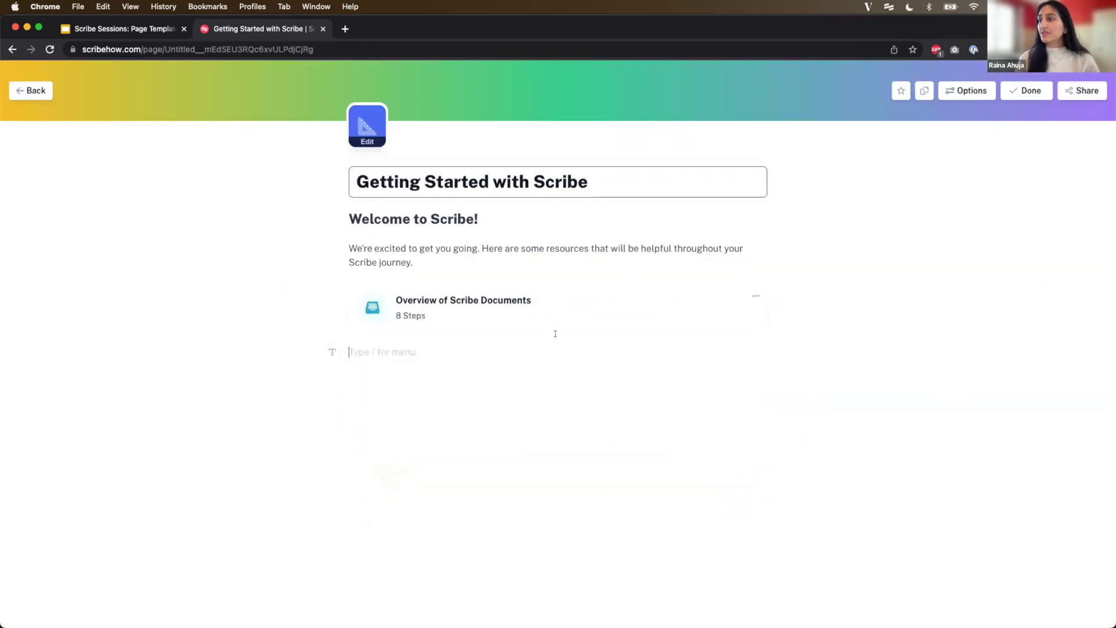
{"action": "type", "text": "/ins"}
{"action": "key", "text": "Return"}
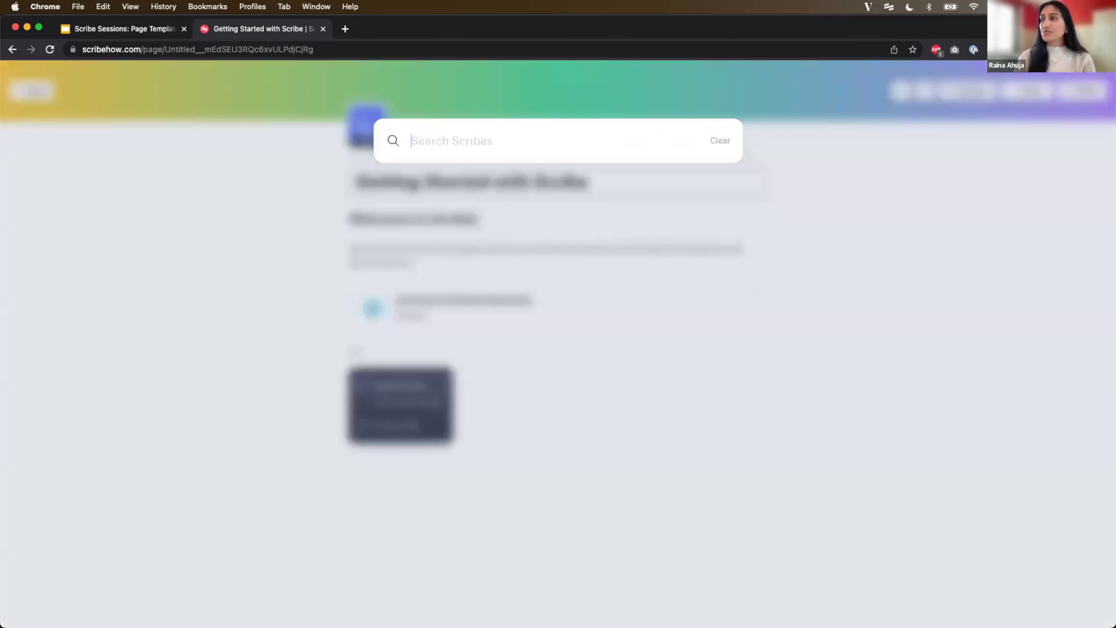
{"action": "type", "text": "overview"}
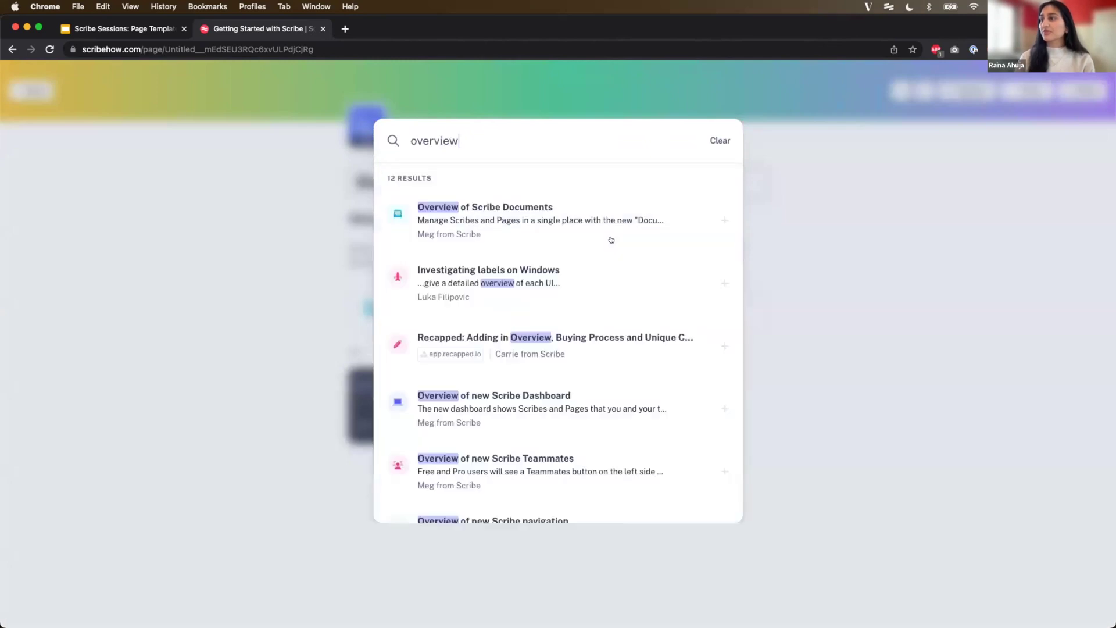
{"action": "left_click", "coordinate": [565, 390]}
- Embed the Overview of new Scribe Teammates guide and drag the Dashboard card above Documents
{"action": "key", "text": "Return"}
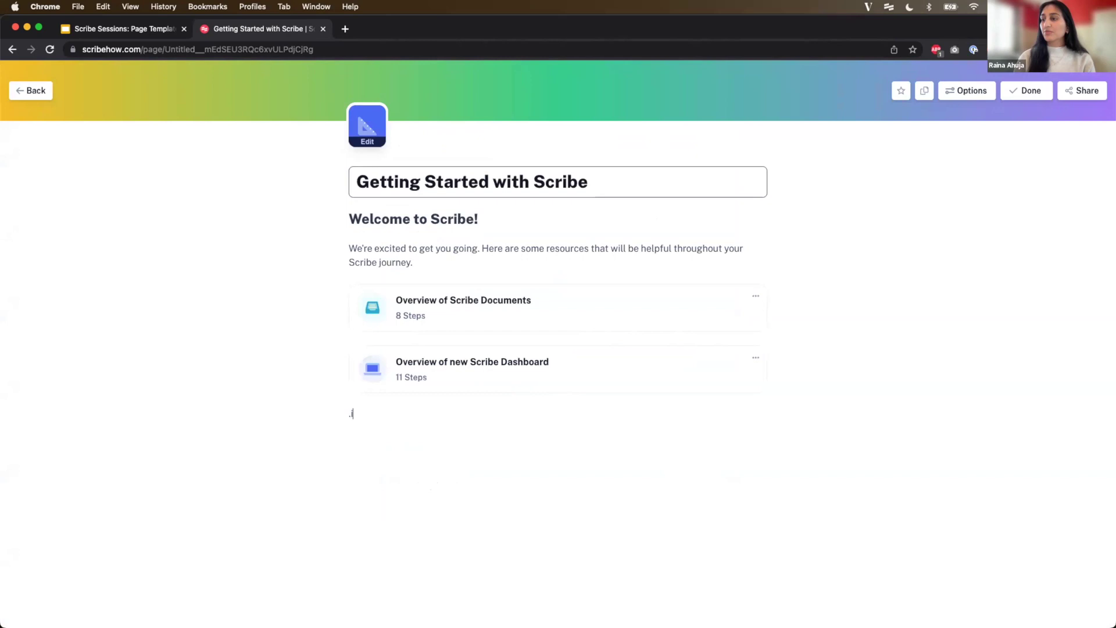
{"action": "type", "text": "/ins"}
{"action": "key", "text": "Return"}
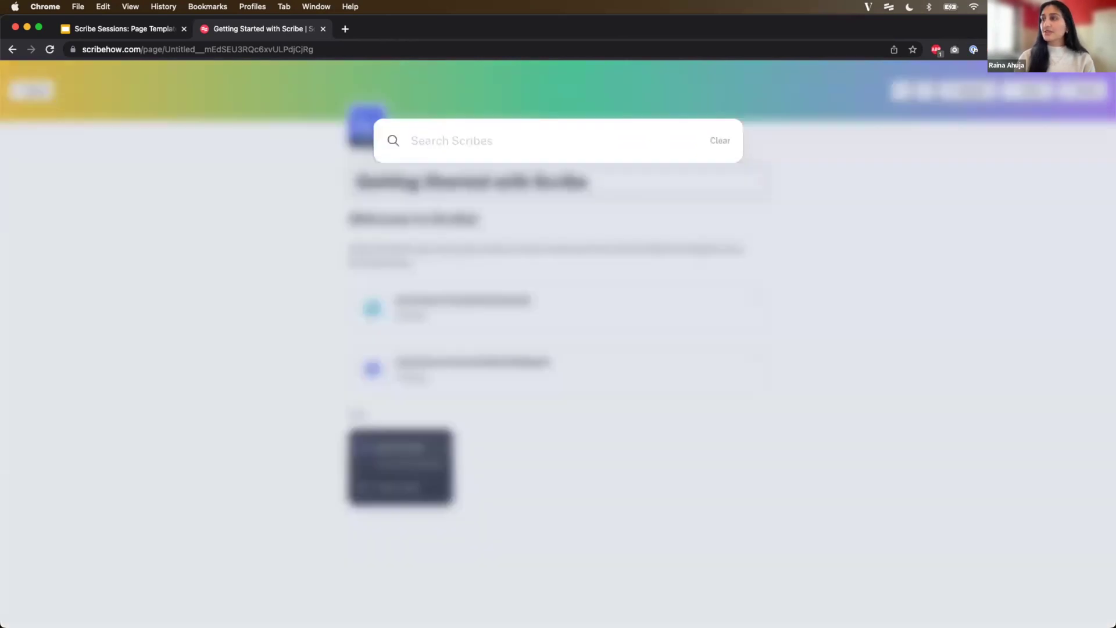
{"action": "type", "text": "overview"}
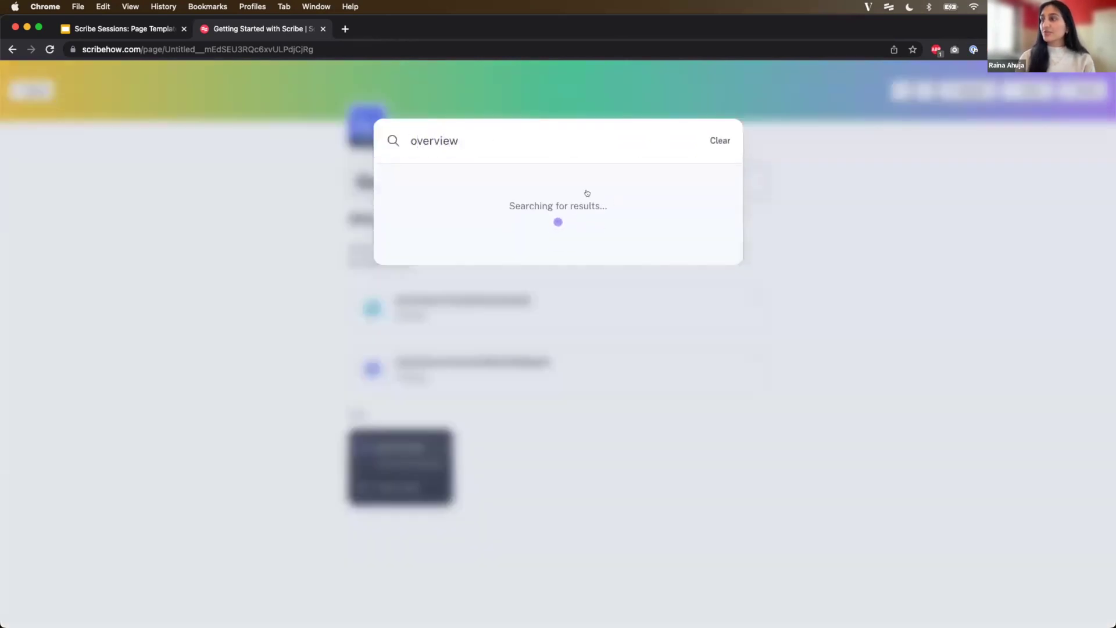
{"action": "left_click", "coordinate": [523, 466]}
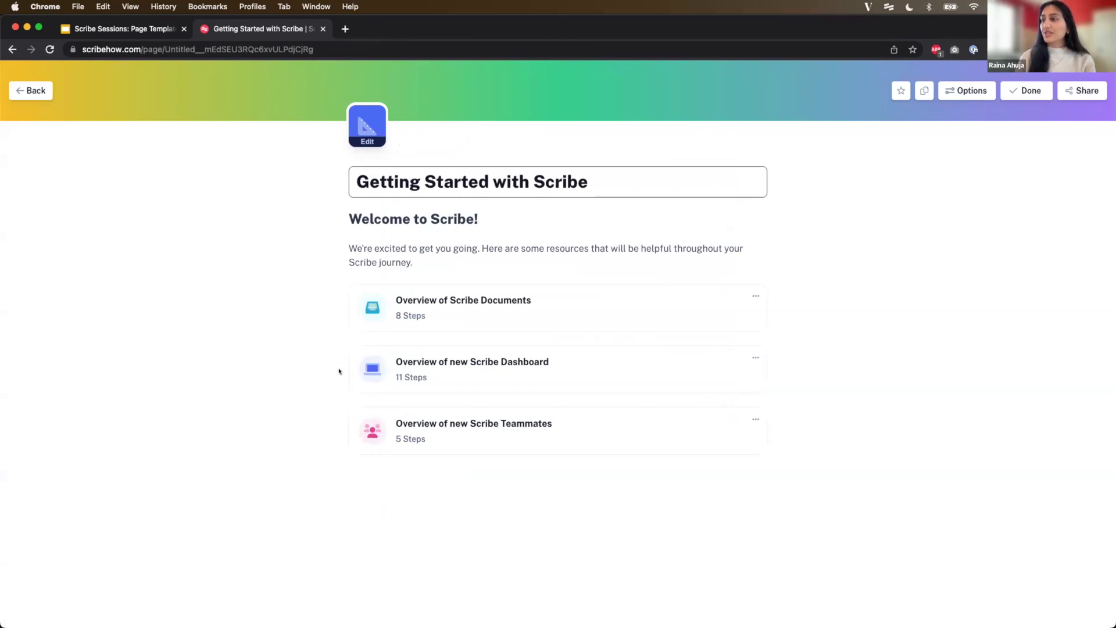
{"action": "left_click_drag", "start_coordinate": [342, 367], "coordinate": [408, 289]}
{"action": "left_click", "coordinate": [469, 256]}
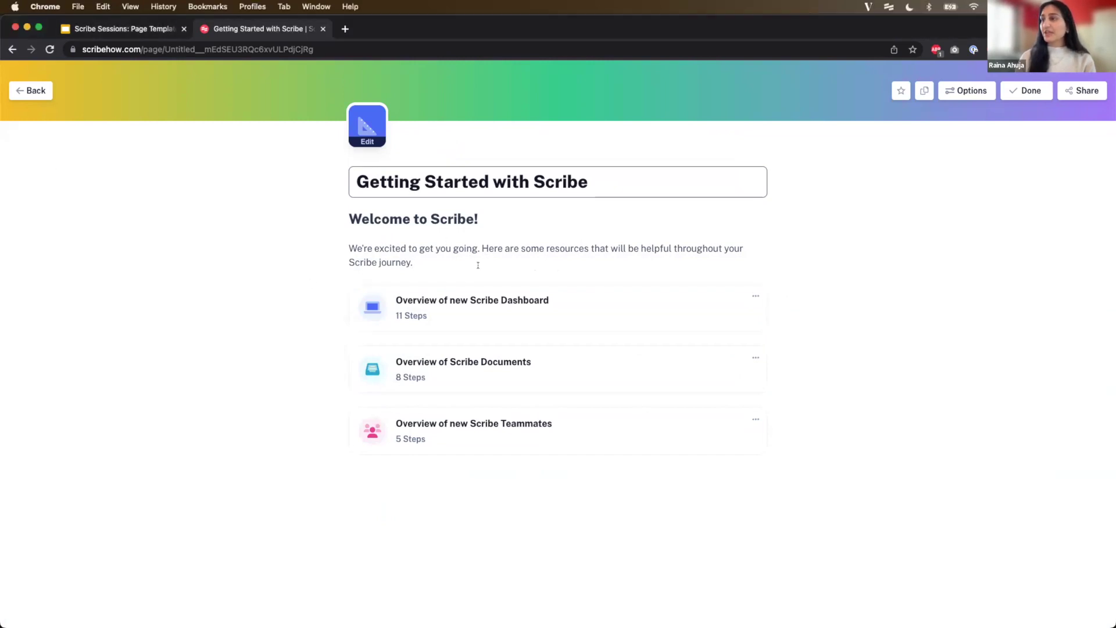
- Insert a /video block above the intro paragraph with the 'The New Scribe Experience' YouTube link
{"action": "left_click", "coordinate": [332, 246]}
{"action": "key", "text": "Return"}
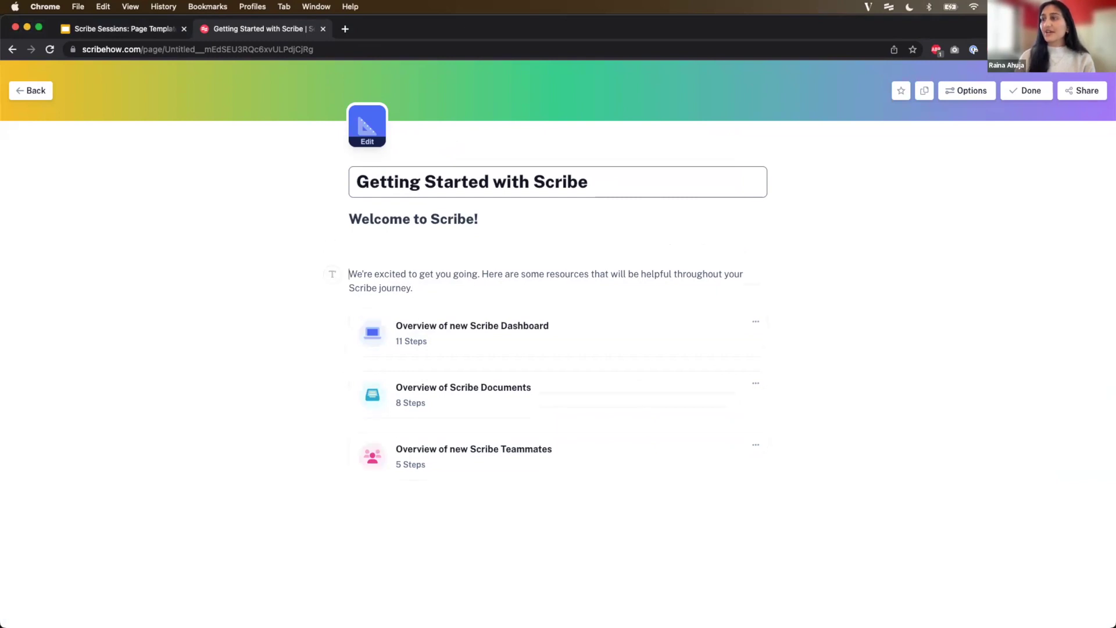
{"action": "key", "text": "Up"}
{"action": "type", "text": "/video"}
{"action": "key", "text": "Return"}
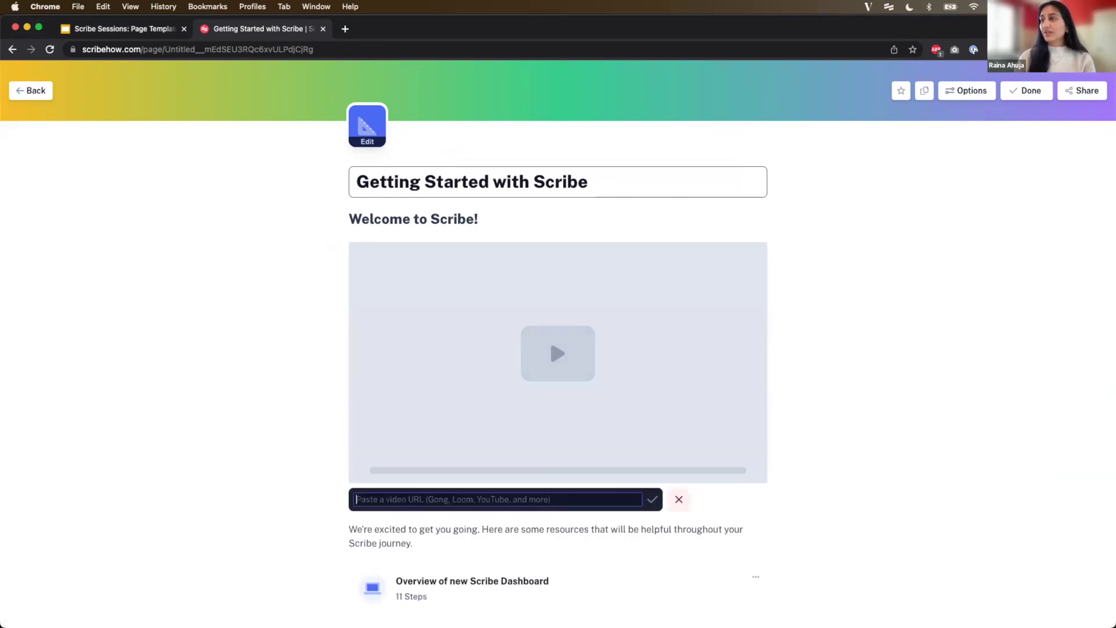
{"action": "type", "text": "https://www.youtube.com/embed/9HSRimo_LqU"}
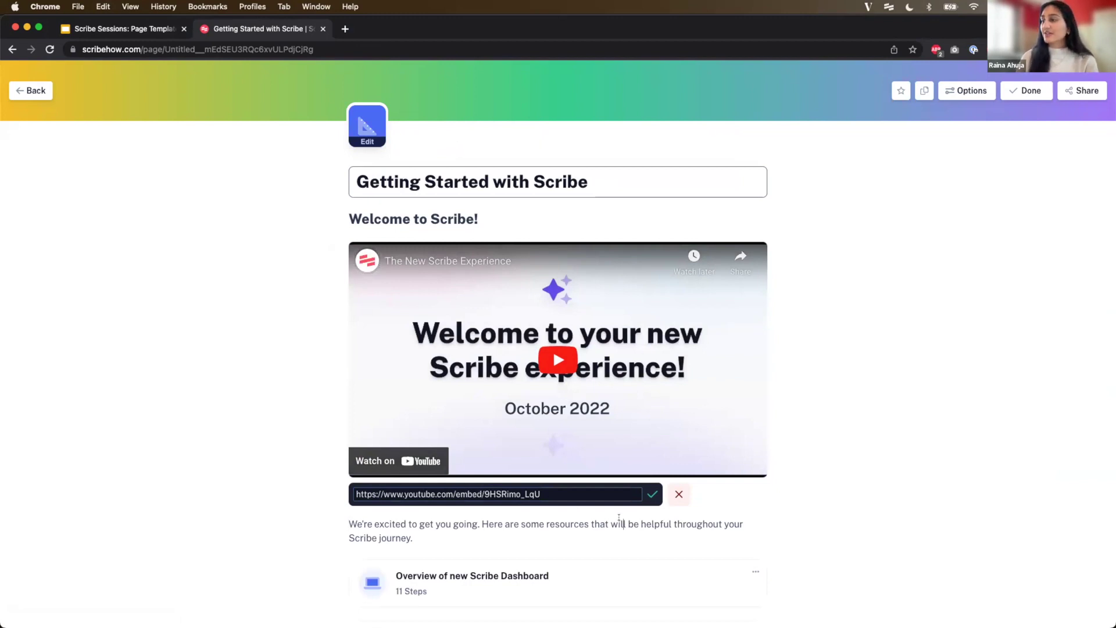
{"action": "scroll", "coordinate": [694, 449], "scroll_direction": "down", "scroll_amount": 3}
{"action": "scroll", "coordinate": [694, 449], "scroll_direction": "up", "scroll_amount": 3}
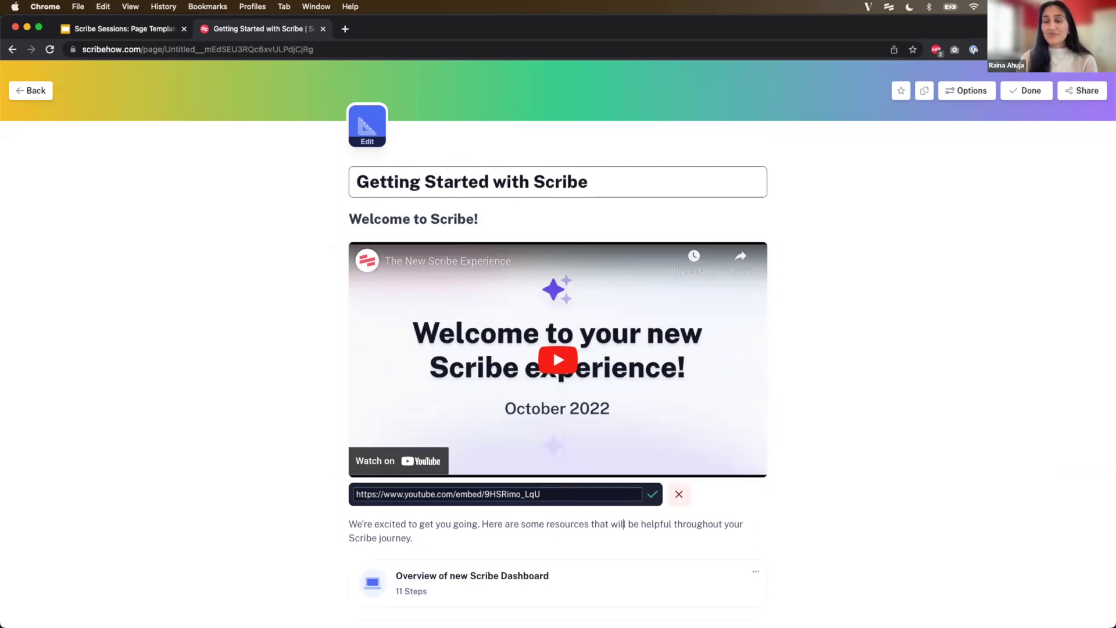
- Set the page icon colour to purple and its symbol to a handshake
{"action": "left_click", "coordinate": [373, 127]}
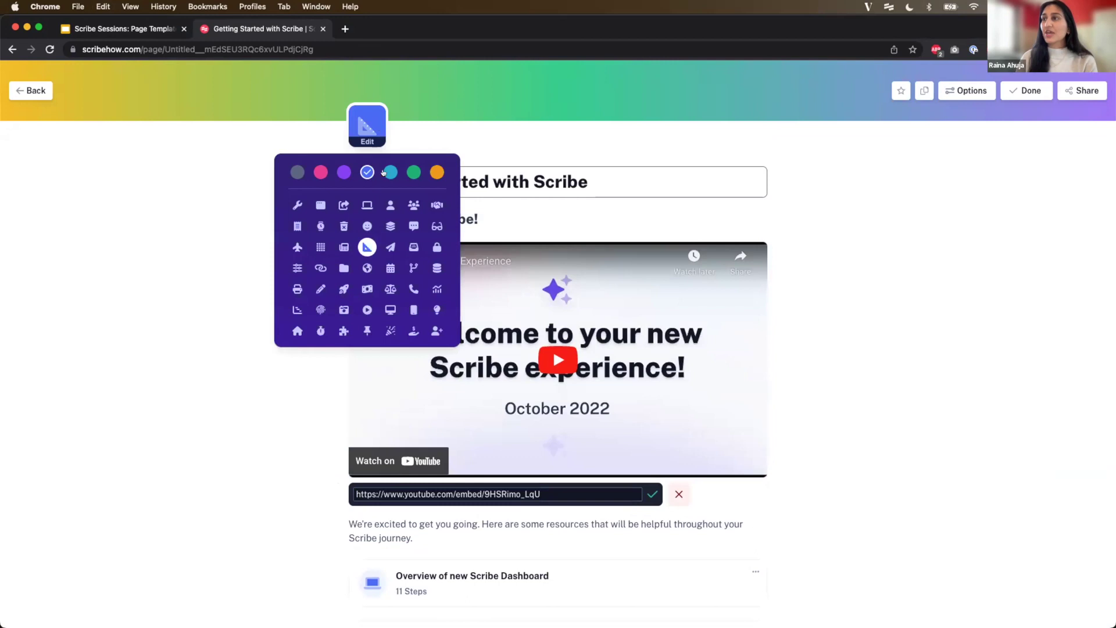
{"action": "left_click", "coordinate": [344, 172]}
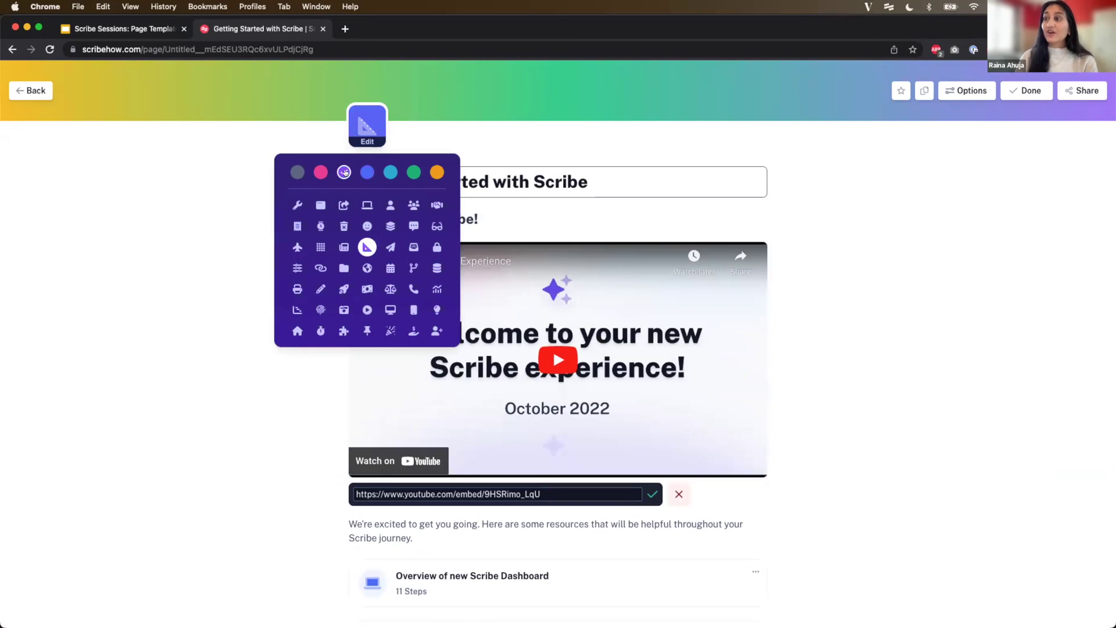
{"action": "left_click", "coordinate": [430, 204]}
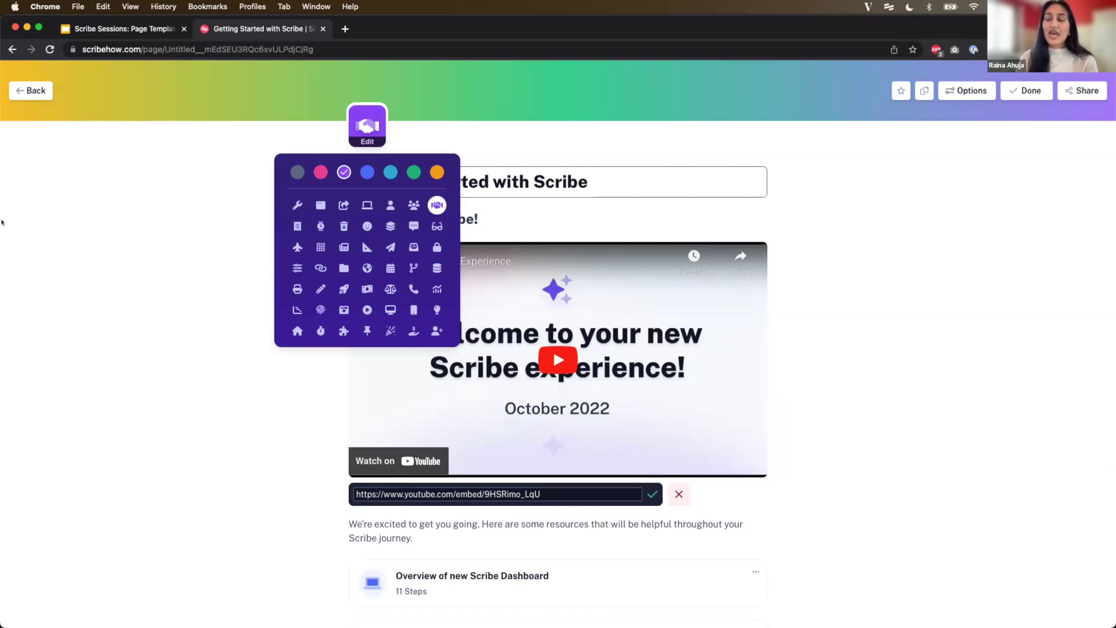
{"action": "left_click", "coordinate": [947, 120]}
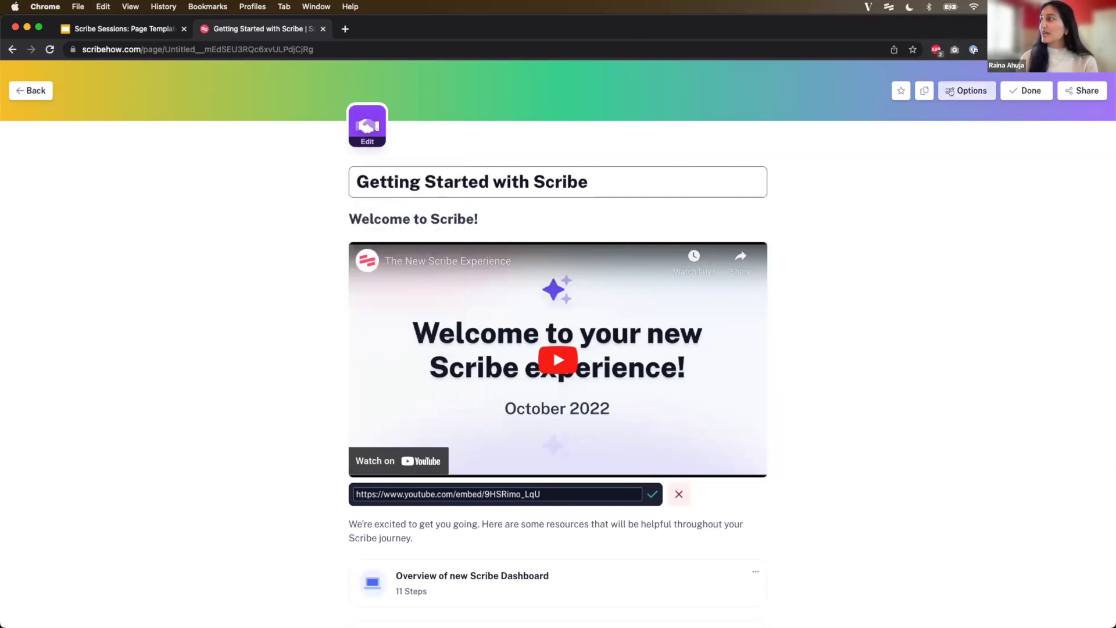
- Recolour the three Colorful Header swatches, then shuffle until the gradient is purple, pink and orange
{"action": "left_click", "coordinate": [966, 90]}
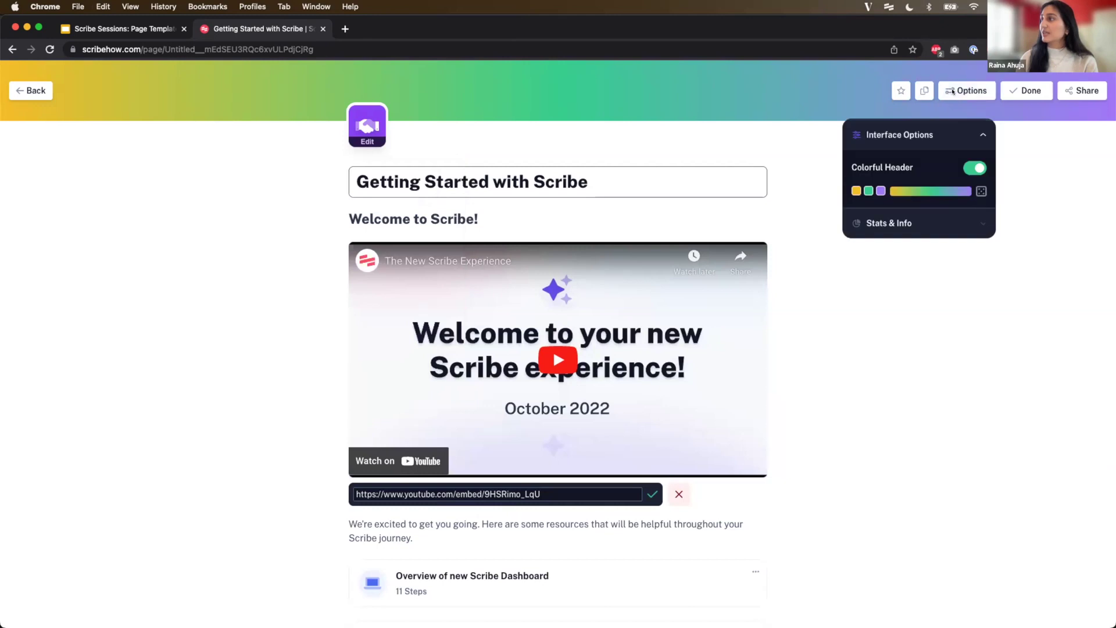
{"action": "left_click", "coordinate": [869, 191]}
{"action": "left_click", "coordinate": [868, 215]}
{"action": "left_click", "coordinate": [856, 192]}
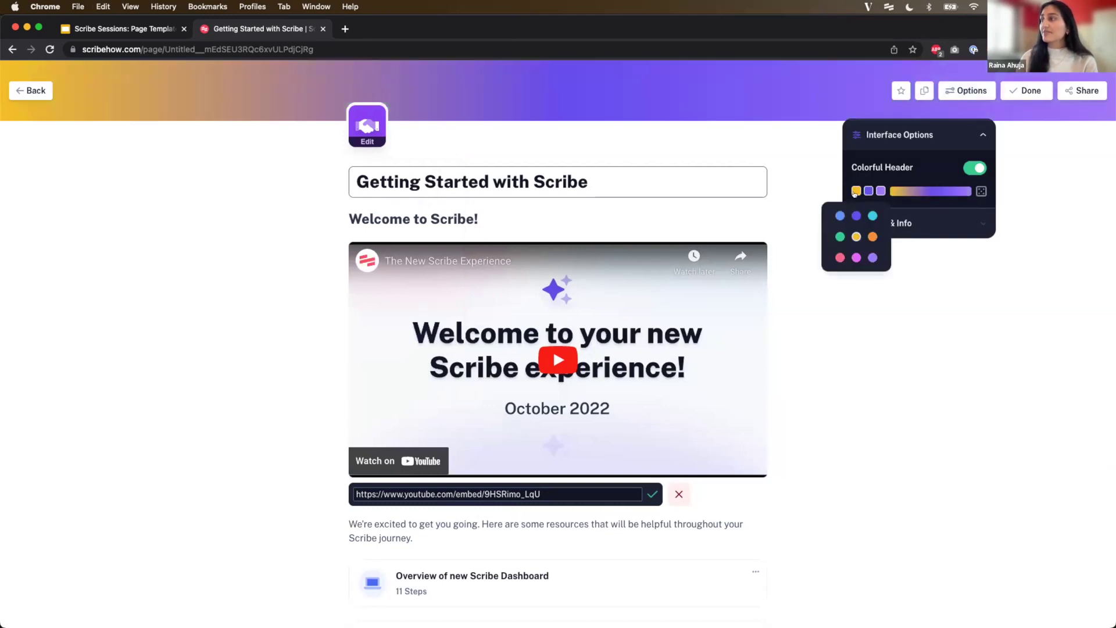
{"action": "left_click", "coordinate": [857, 258]}
{"action": "left_click", "coordinate": [882, 191]}
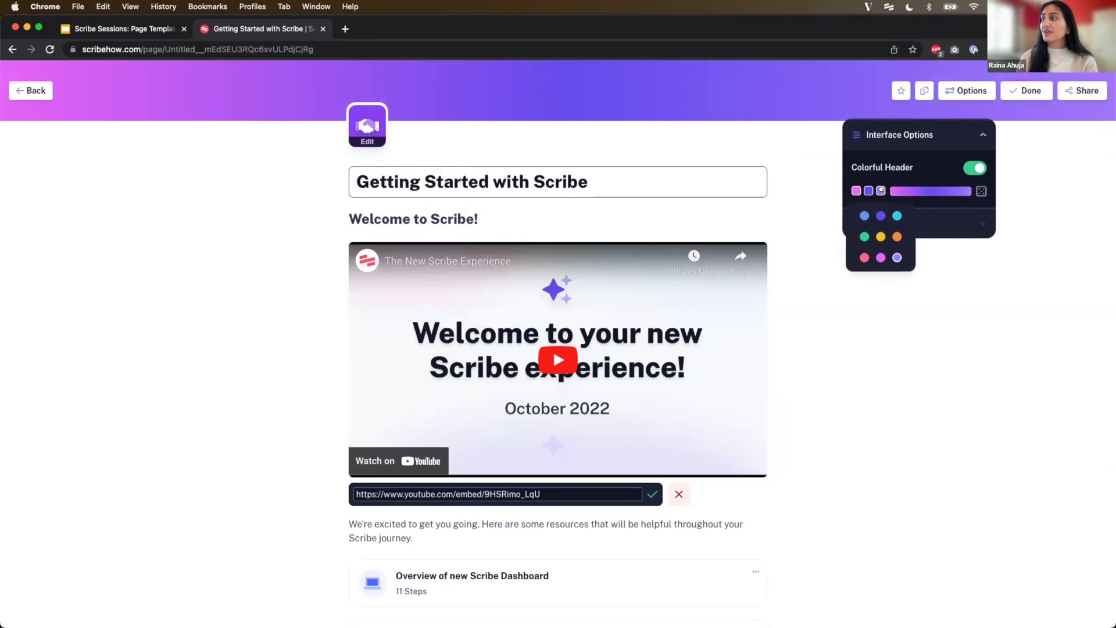
{"action": "left_click", "coordinate": [897, 216]}
{"action": "left_click", "coordinate": [976, 190]}
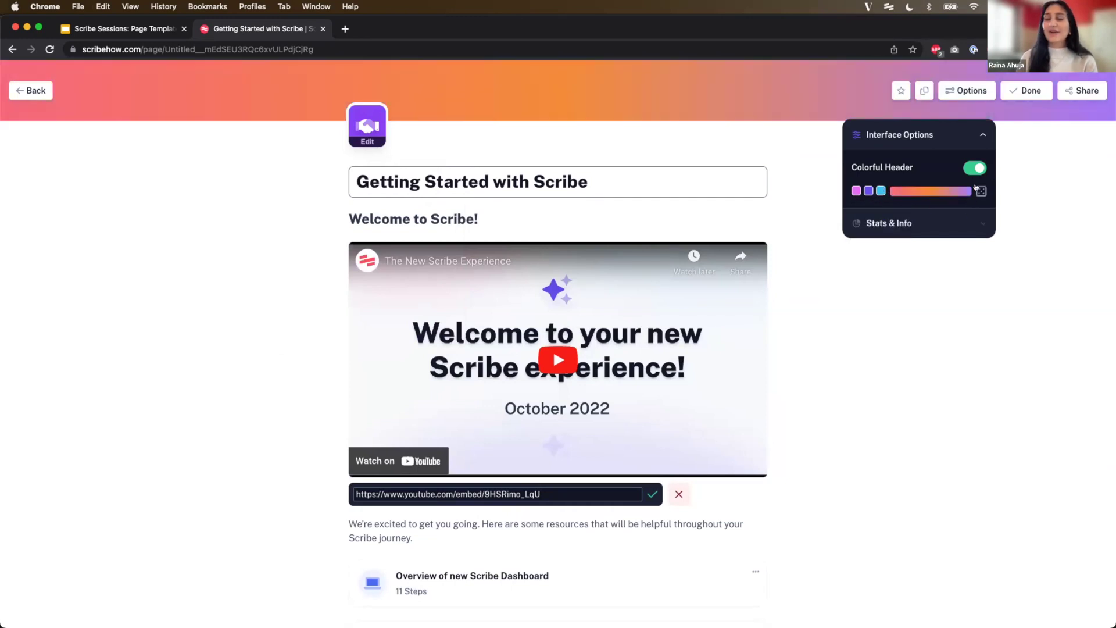
{"action": "left_click", "coordinate": [976, 190]}
- Finish editing the page with Done
{"action": "left_click", "coordinate": [1026, 90]}
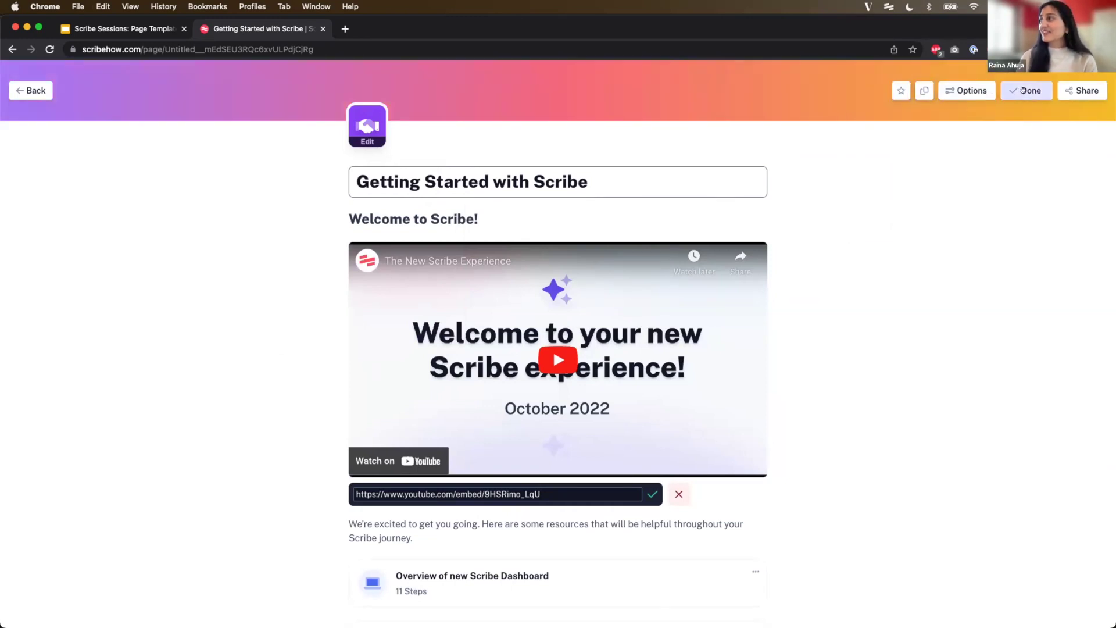
{"action": "scroll", "coordinate": [785, 203], "scroll_direction": "down", "scroll_amount": 3}
{"action": "scroll", "coordinate": [786, 214], "scroll_direction": "up", "scroll_amount": 3}
{"action": "left_click", "coordinate": [1090, 92]}
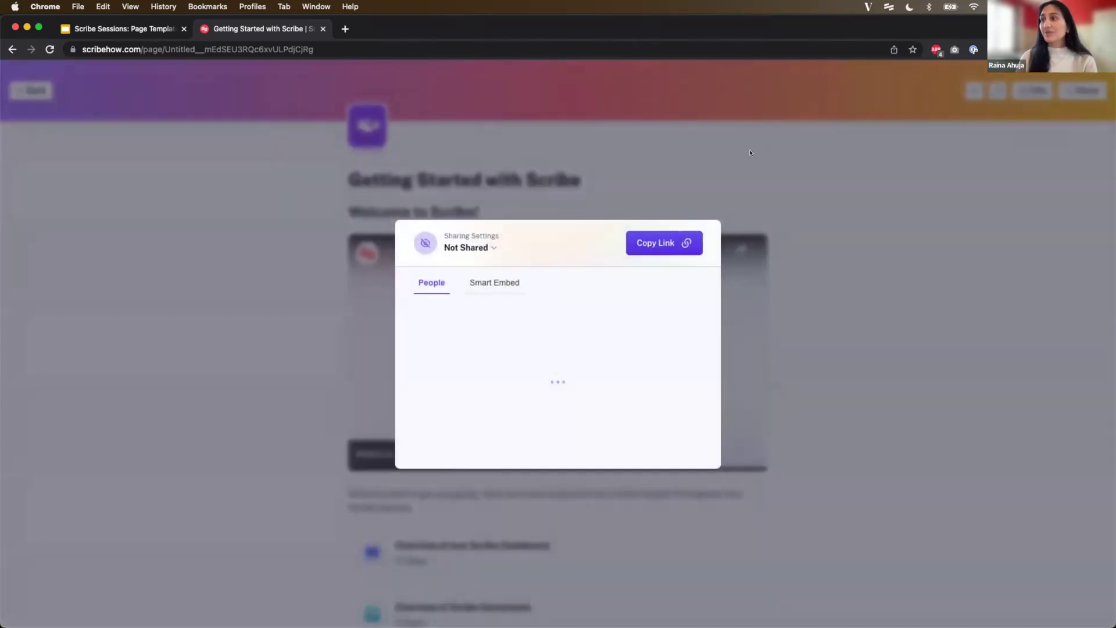
{"action": "key", "text": "Escape"}
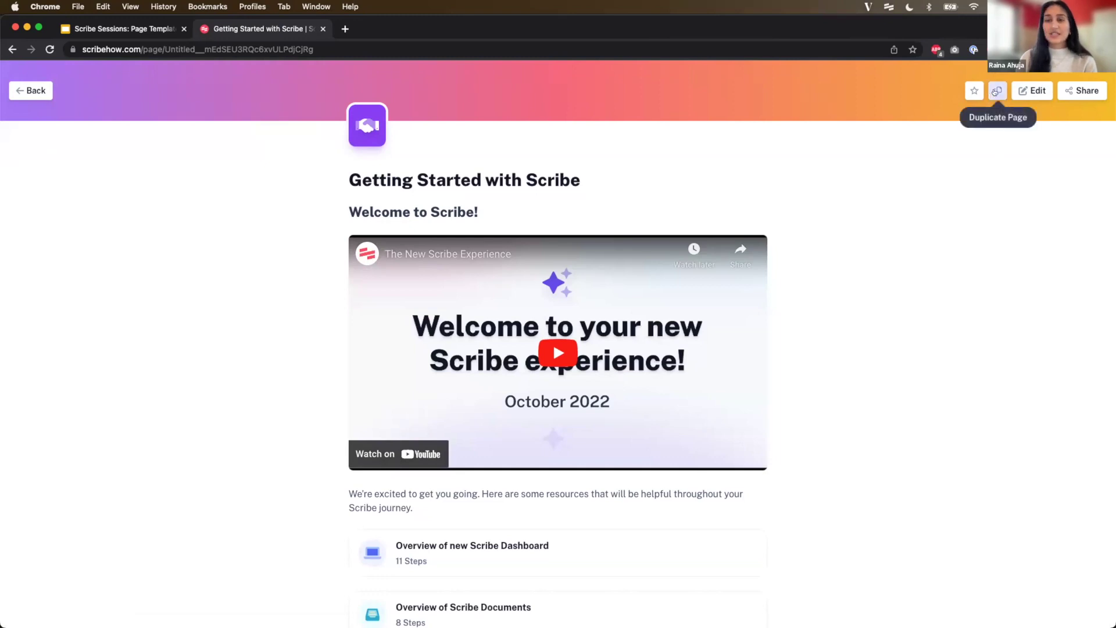
{"action": "left_click", "coordinate": [996, 92]}
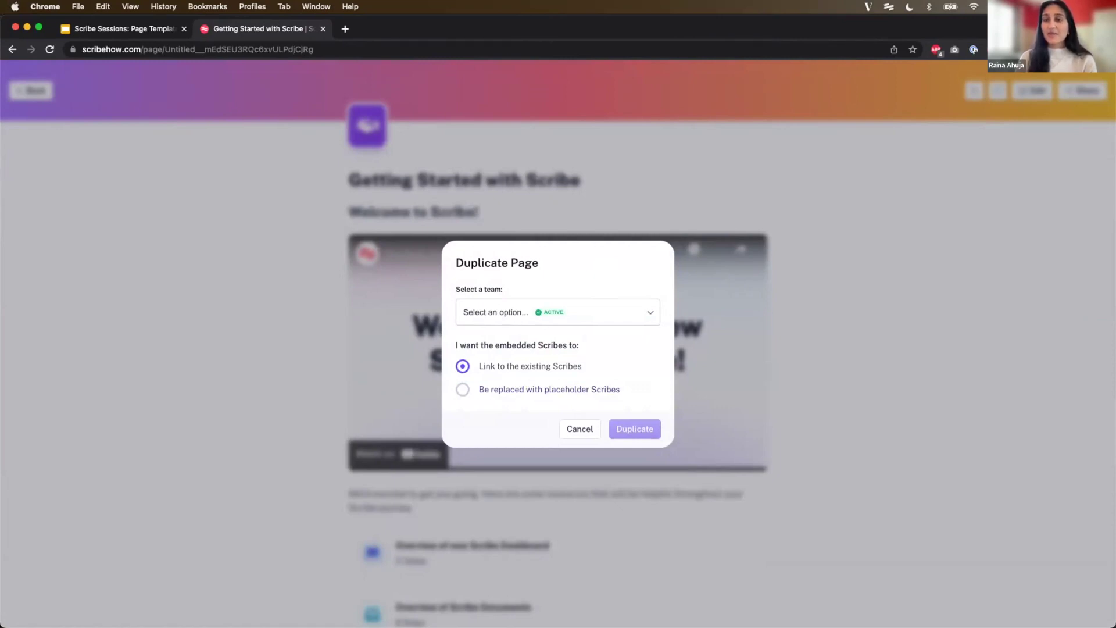
{"action": "left_click", "coordinate": [257, 337]}
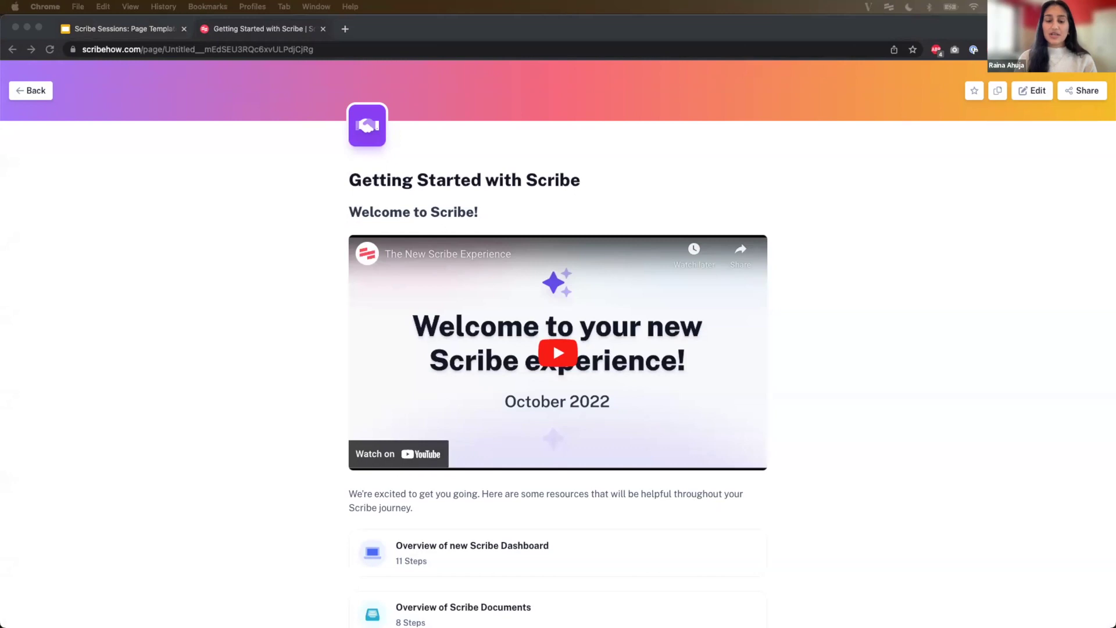
- Reopen the page for editing and insert a placeholder block after the intro paragraph
{"action": "left_click", "coordinate": [331, 228]}
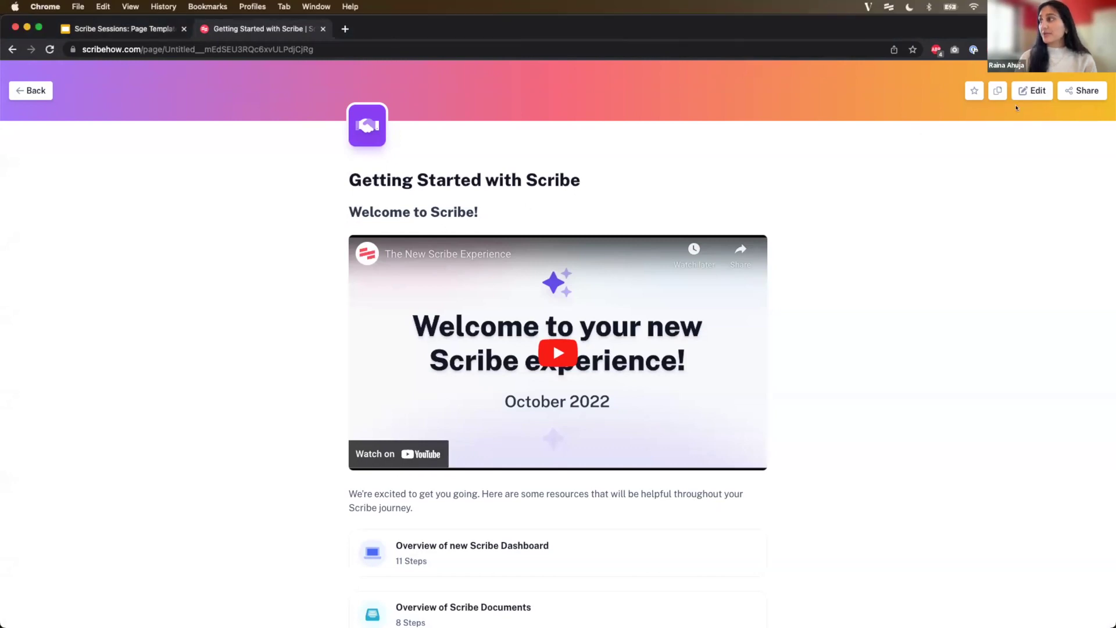
{"action": "left_click", "coordinate": [1032, 90]}
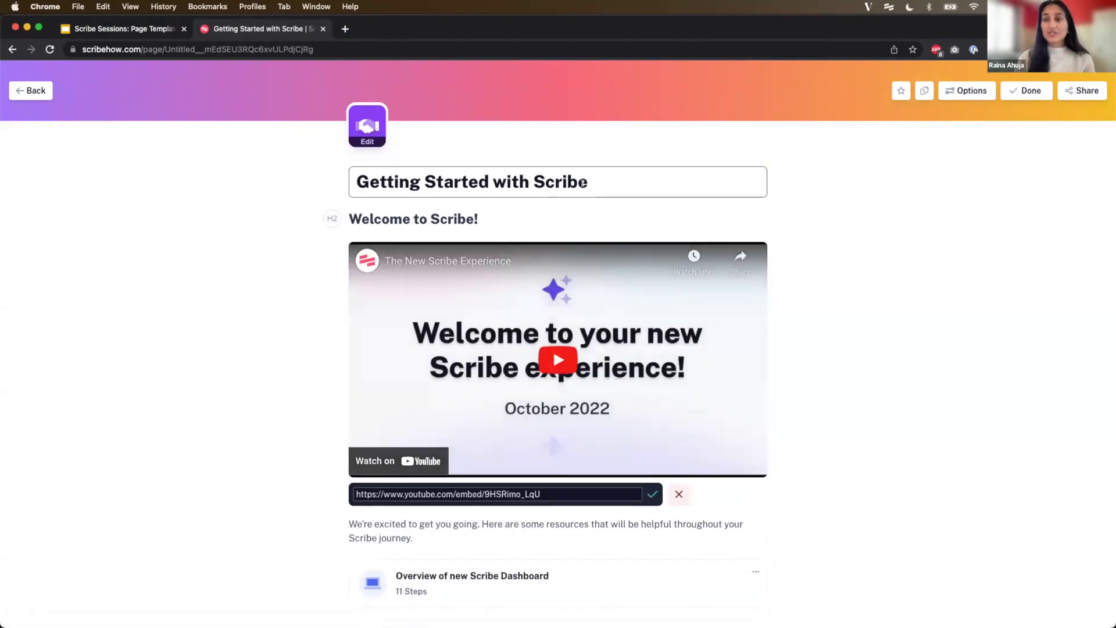
{"action": "scroll", "coordinate": [561, 193], "scroll_direction": "down", "scroll_amount": 2}
{"action": "scroll", "coordinate": [561, 192], "scroll_direction": "down", "scroll_amount": 2}
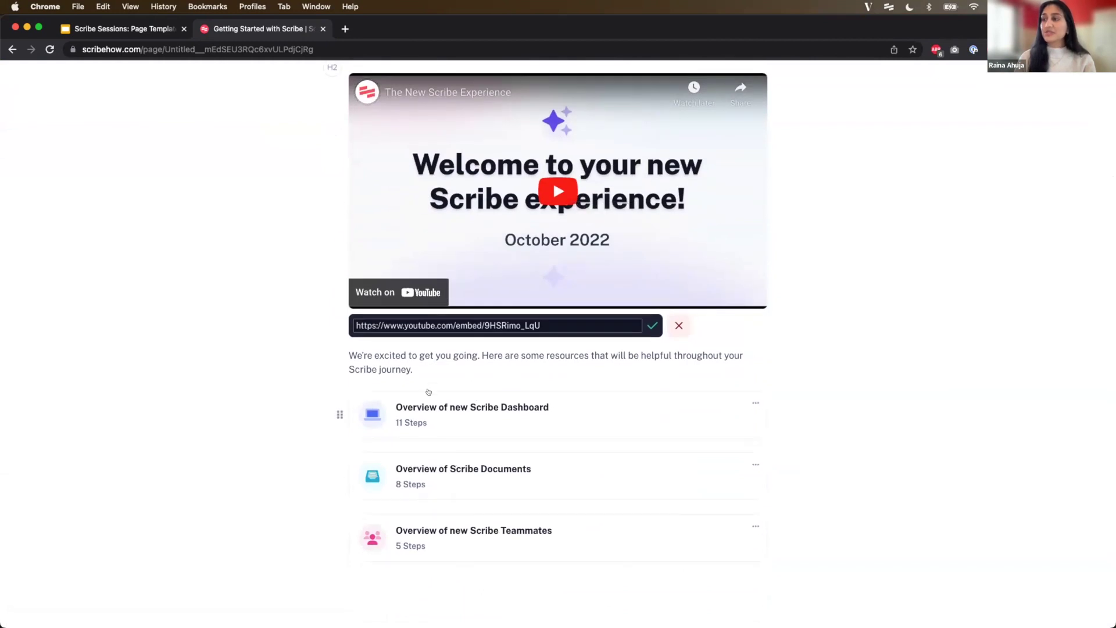
{"action": "left_click", "coordinate": [429, 370]}
{"action": "key", "text": "Return"}
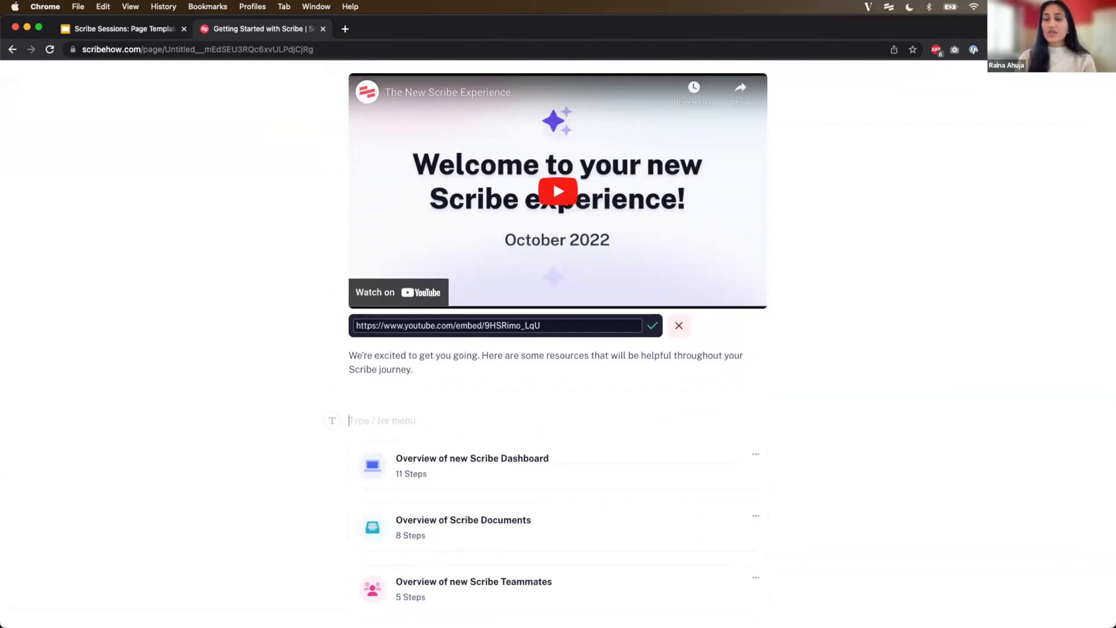
{"action": "type", "text": "/insert"}
{"action": "key", "text": "Down"}
{"action": "key", "text": "Return"}
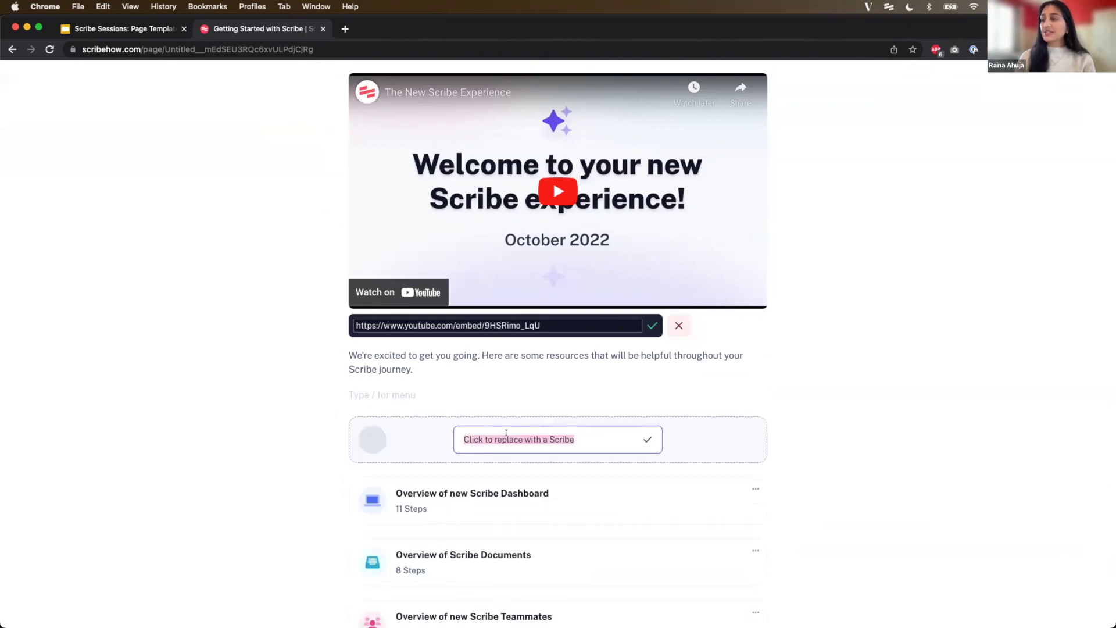
- Caption the placeholder 'Add a Scribe that shows an overview of the dashboard', fixing the 'dashbaord' typo
{"action": "type", "text": "Add a g"}
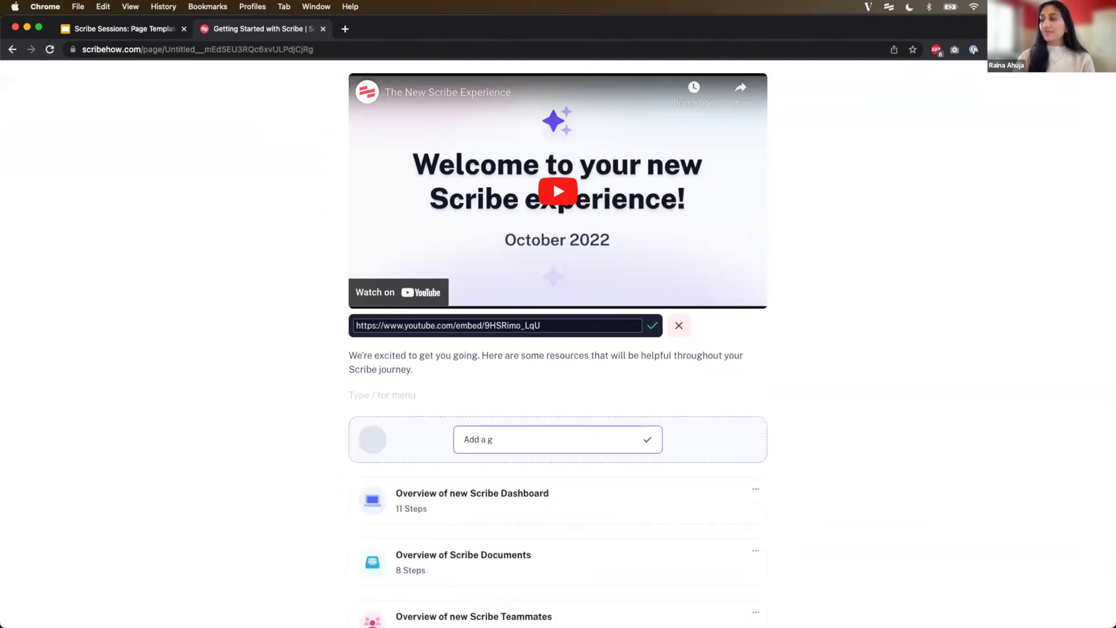
{"action": "key", "text": "BackSpace"}
{"action": "type", "text": "Scribe that shows an overview"}
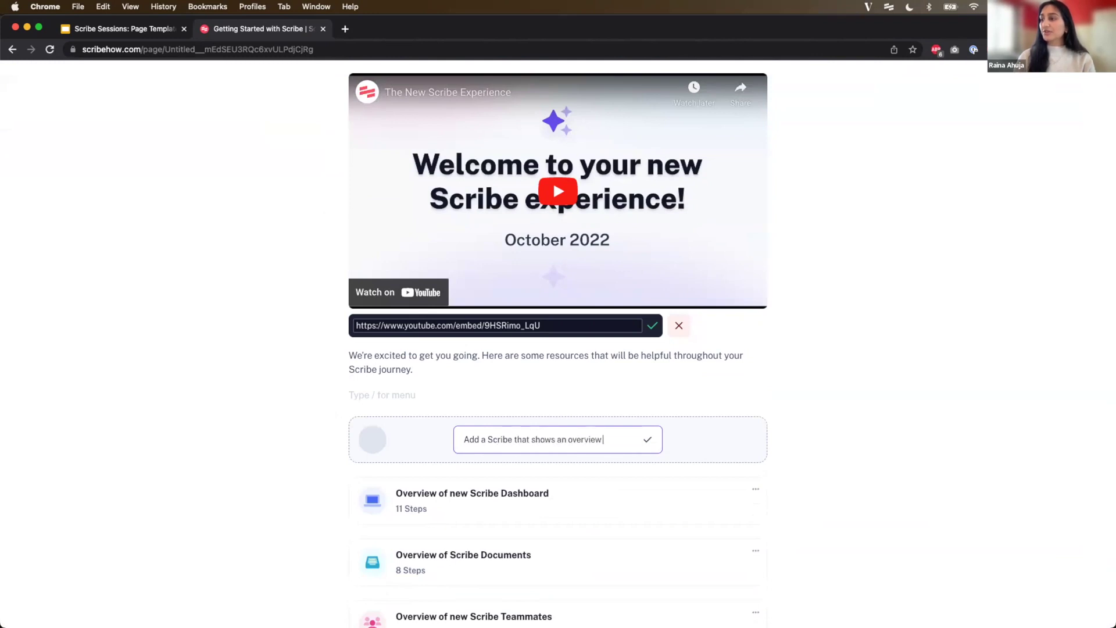
{"action": "type", "text": " of the dashbaord"}
{"action": "key", "text": "Return"}
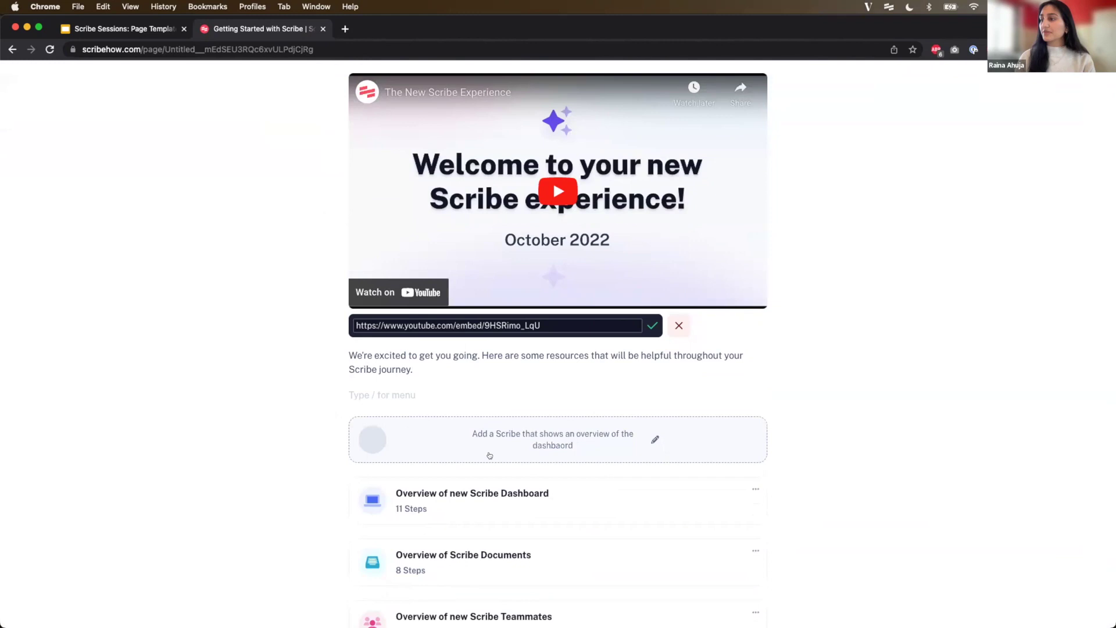
{"action": "left_click", "coordinate": [607, 435]}
{"action": "type", "text": "d"}
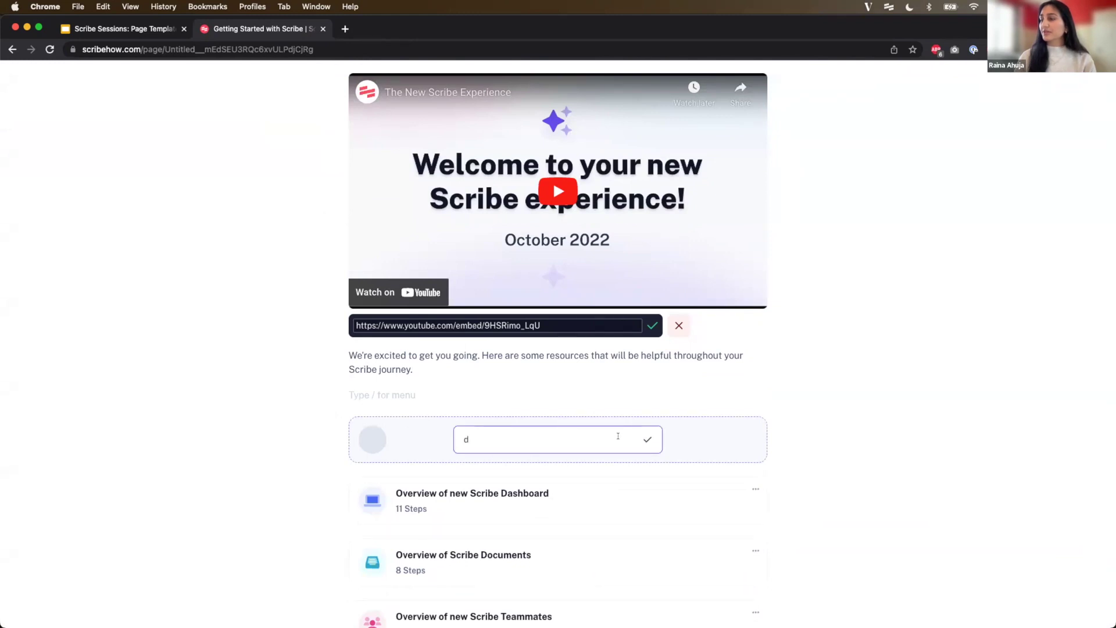
{"action": "key", "text": "super+z"}
{"action": "key", "text": "BackSpace"}
{"action": "key", "text": "BackSpace"}
{"action": "key", "text": "BackSpace"}
{"action": "key", "text": "BackSpace"}
{"action": "type", "text": "oard"}
{"action": "key", "text": "Return"}
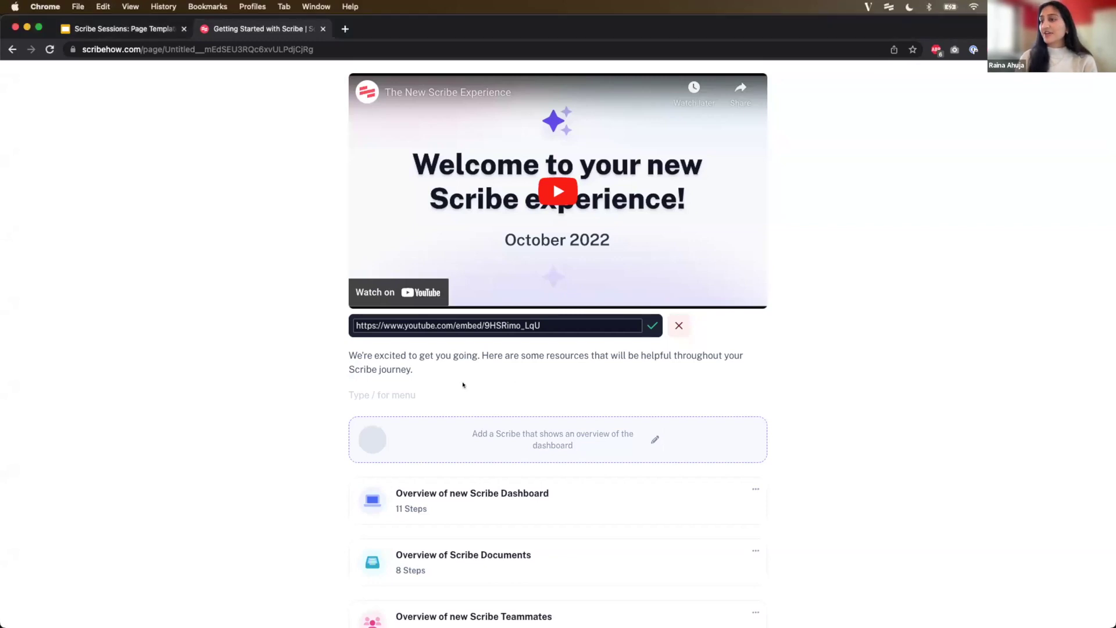
- Fill the placeholder with the Overview of Scribe Documents guide, comparing both versions via undo and redo
{"action": "scroll", "coordinate": [463, 384], "scroll_direction": "down", "scroll_amount": 2}
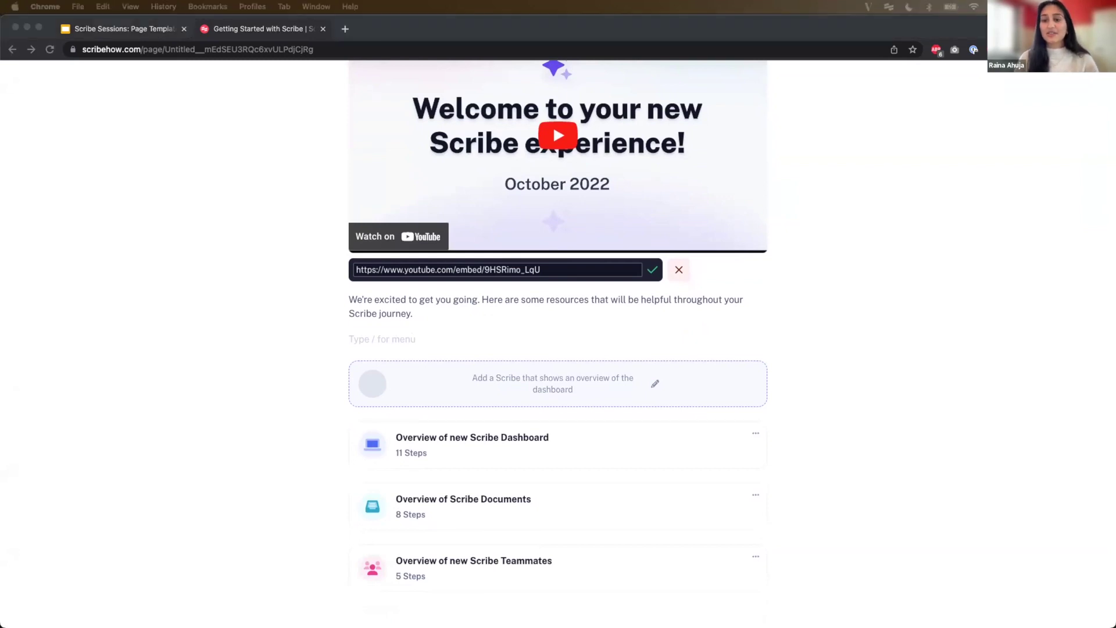
{"action": "left_click", "coordinate": [478, 338]}
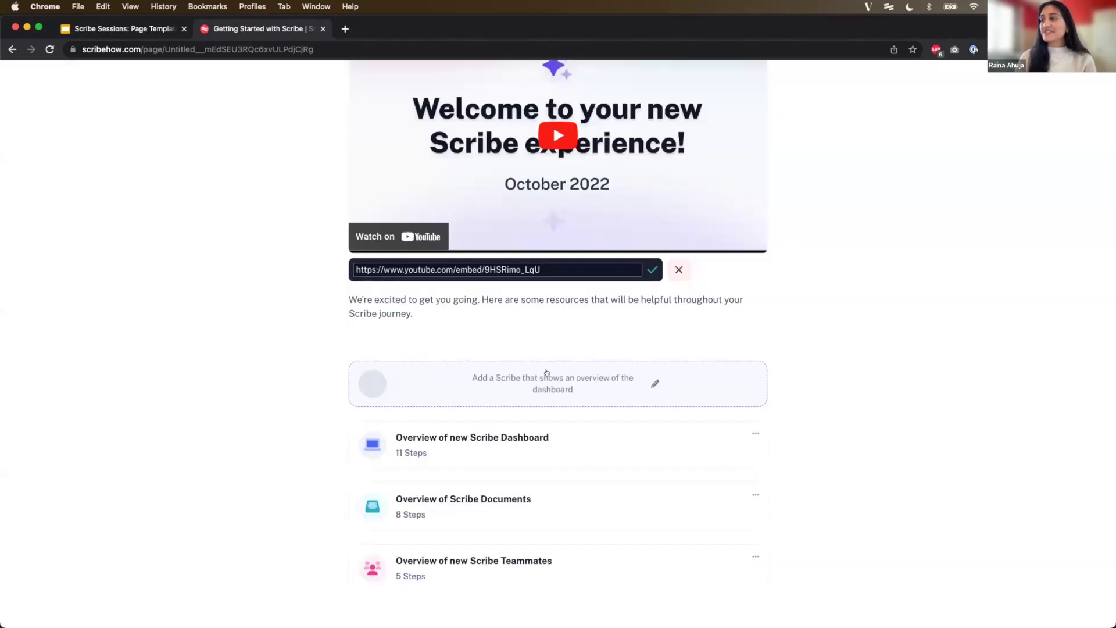
{"action": "left_click", "coordinate": [546, 374]}
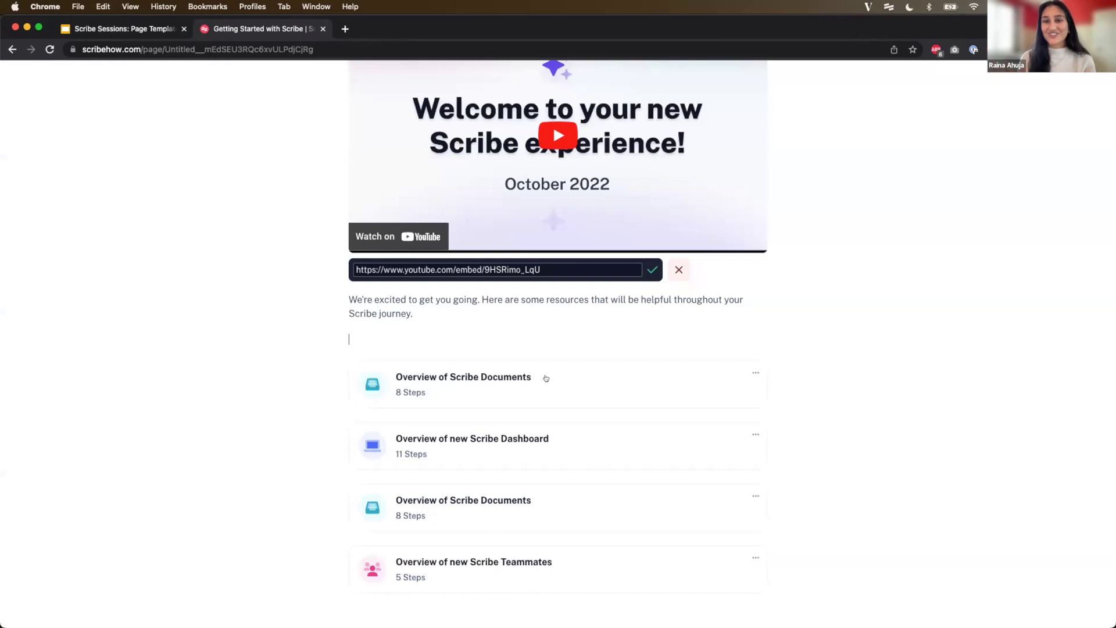
{"action": "key", "text": "super+z"}
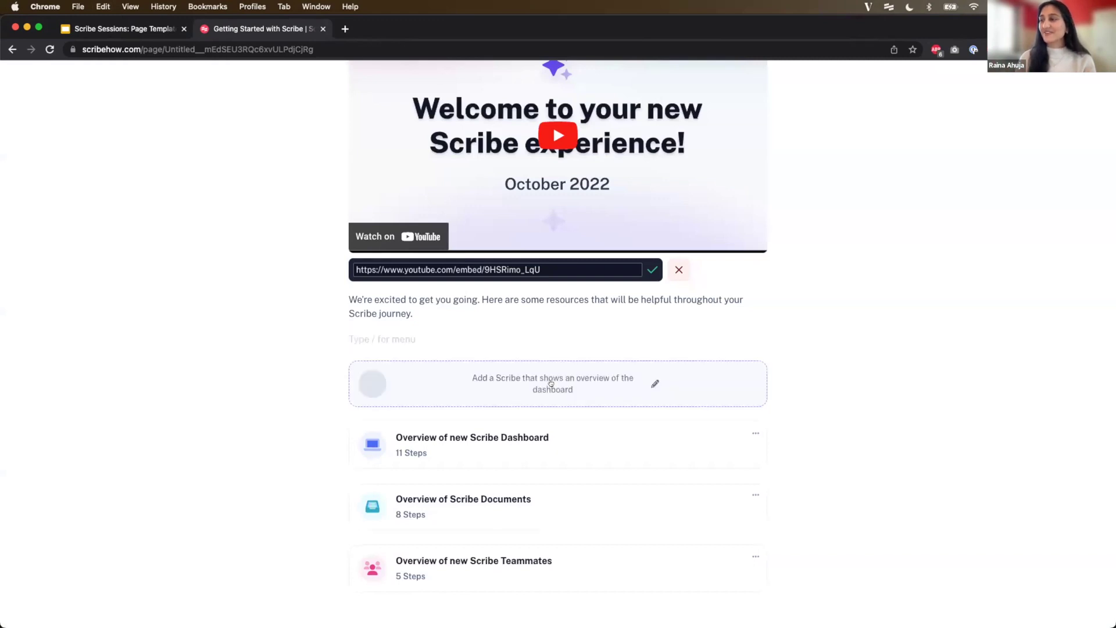
{"action": "left_click", "coordinate": [549, 380]}
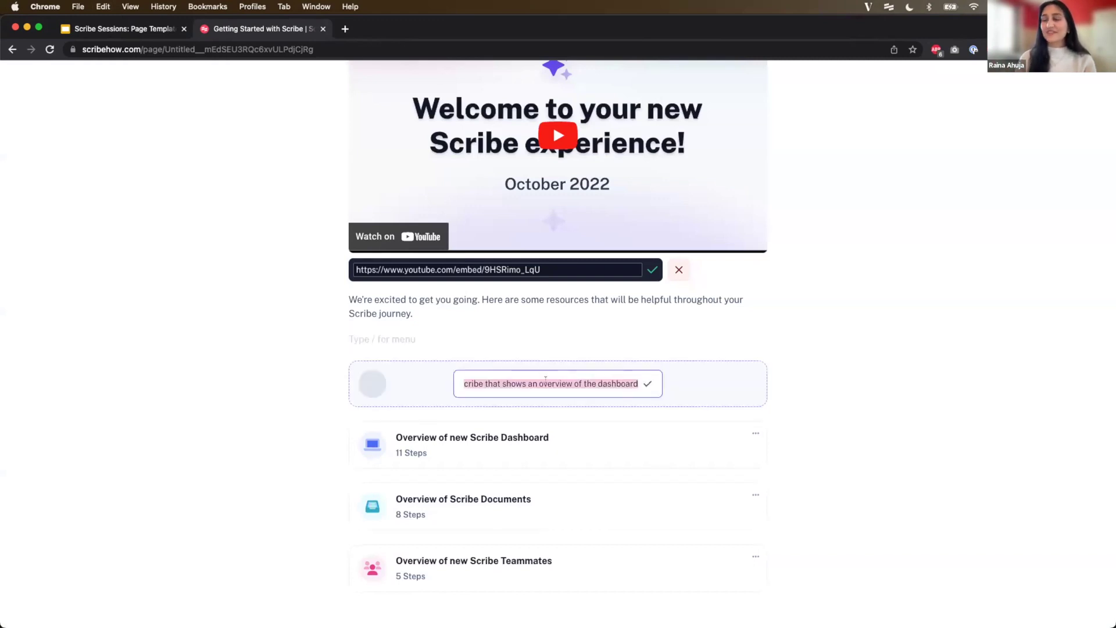
{"action": "key", "text": "super+shift+z"}
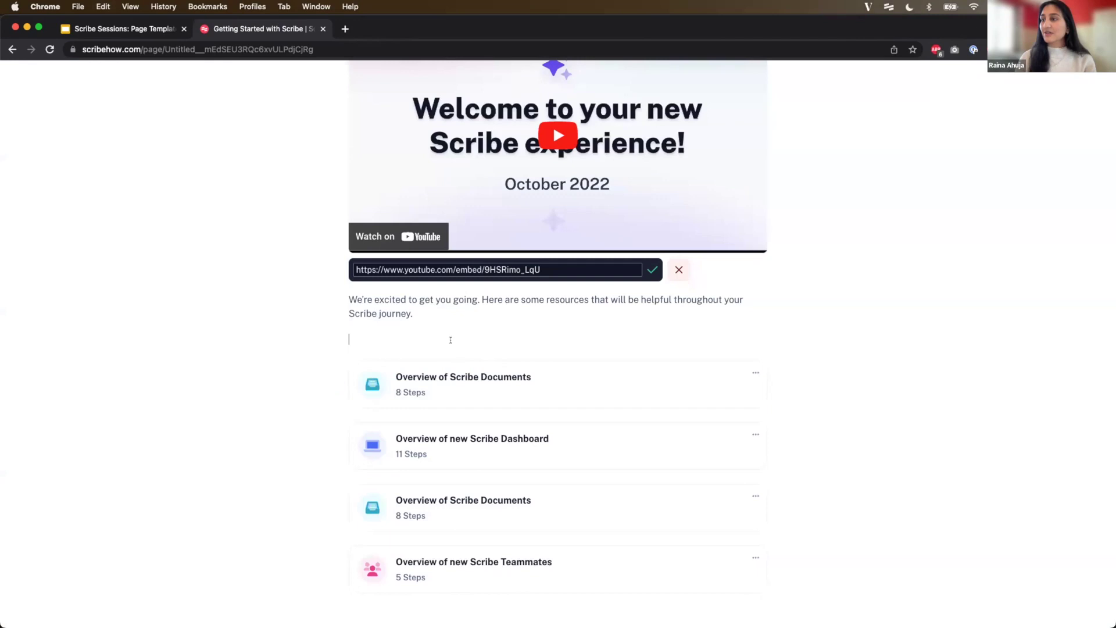
{"action": "scroll", "coordinate": [339, 374], "scroll_direction": "up", "scroll_amount": 5}
- Exit edit mode to view the page with the Documents card first
{"action": "left_click", "coordinate": [1029, 91]}
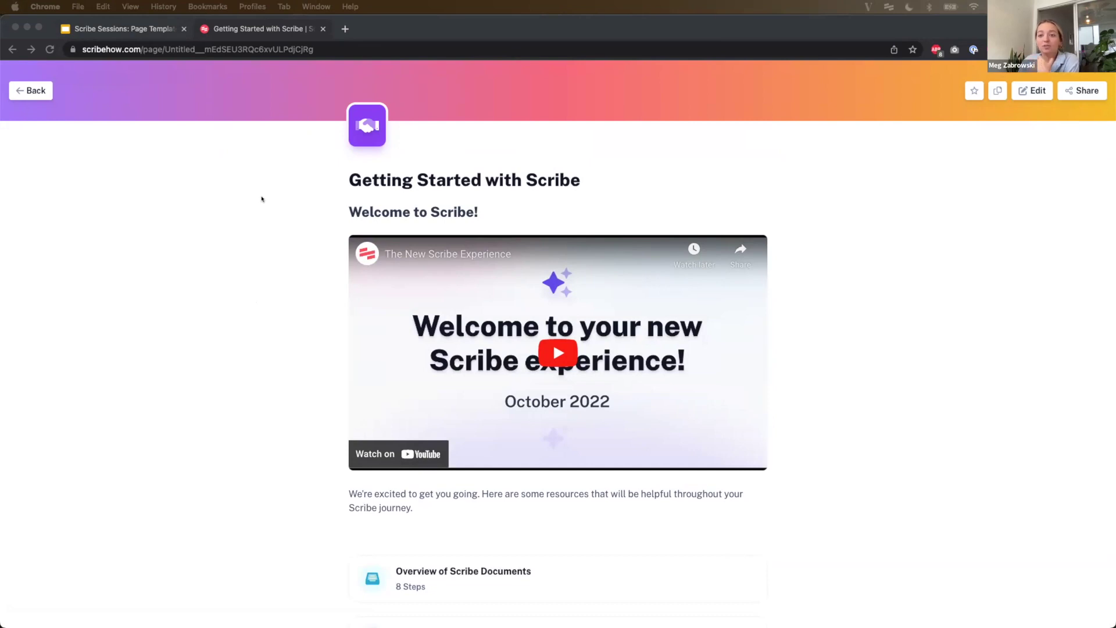
{"action": "left_click", "coordinate": [657, 173]}
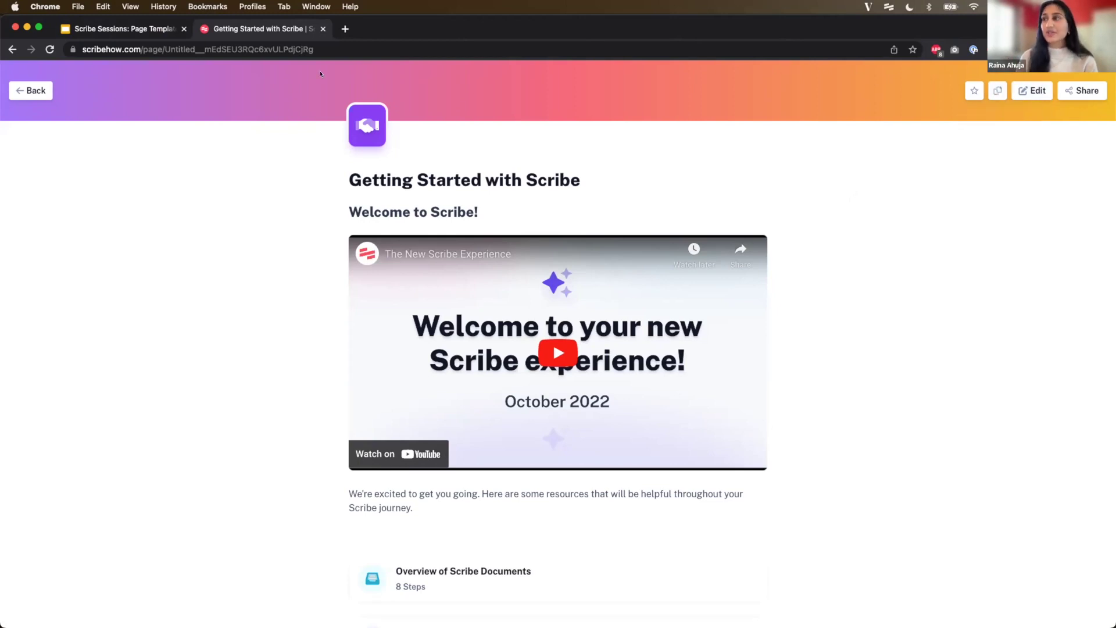
- From the dashboard, start Duplicate to Team on Getting Started, cancel, then return to the Demo slide
{"action": "left_click", "coordinate": [34, 90]}
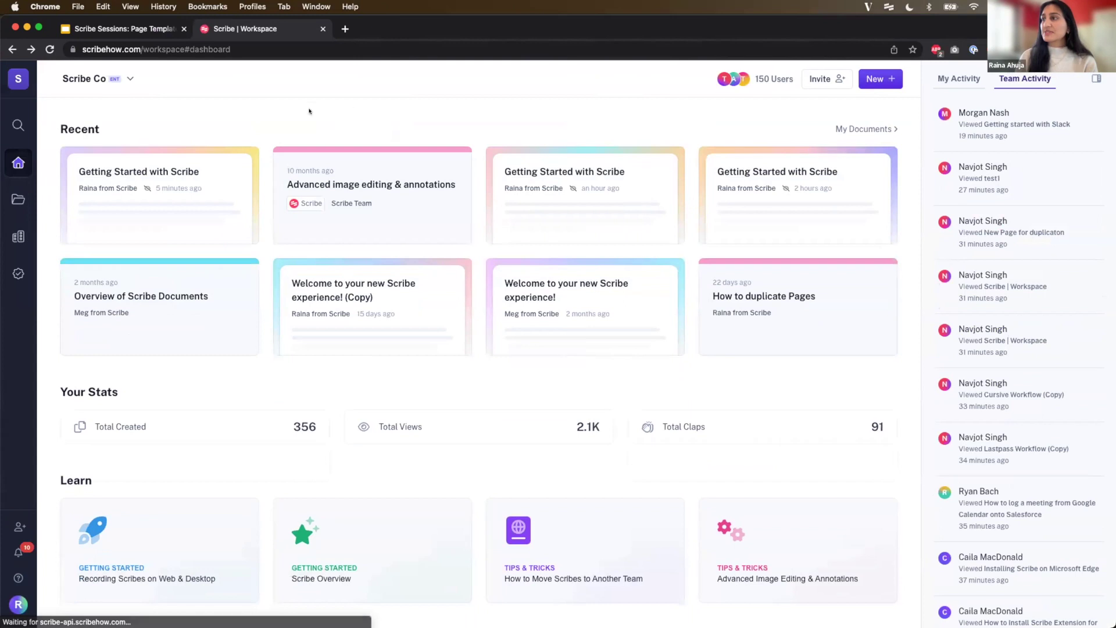
{"action": "left_click", "coordinate": [247, 158]}
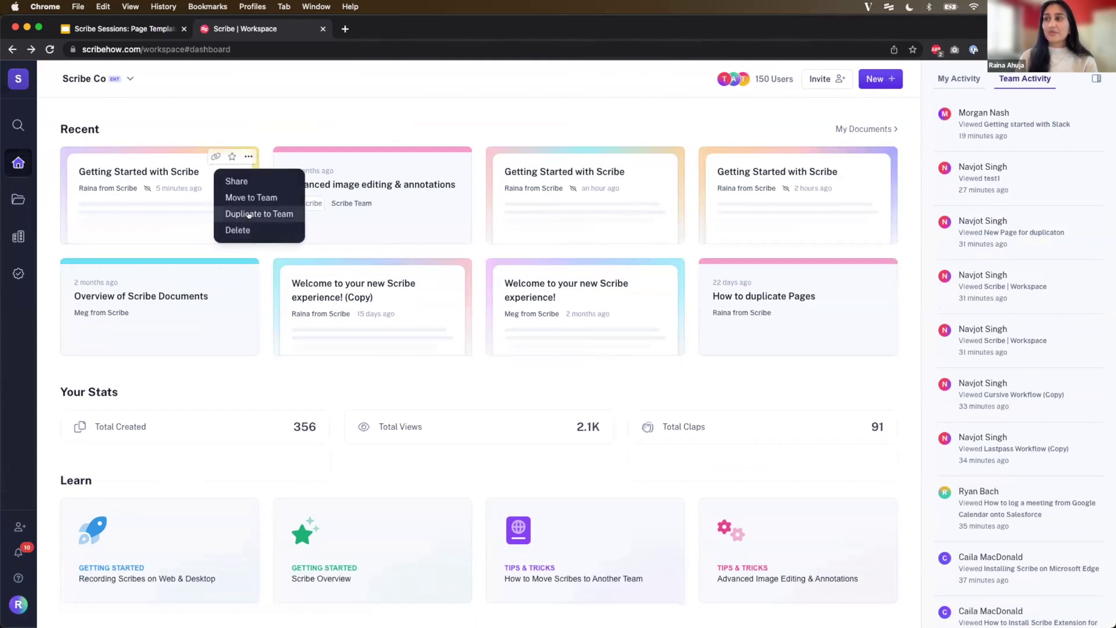
{"action": "left_click", "coordinate": [274, 214]}
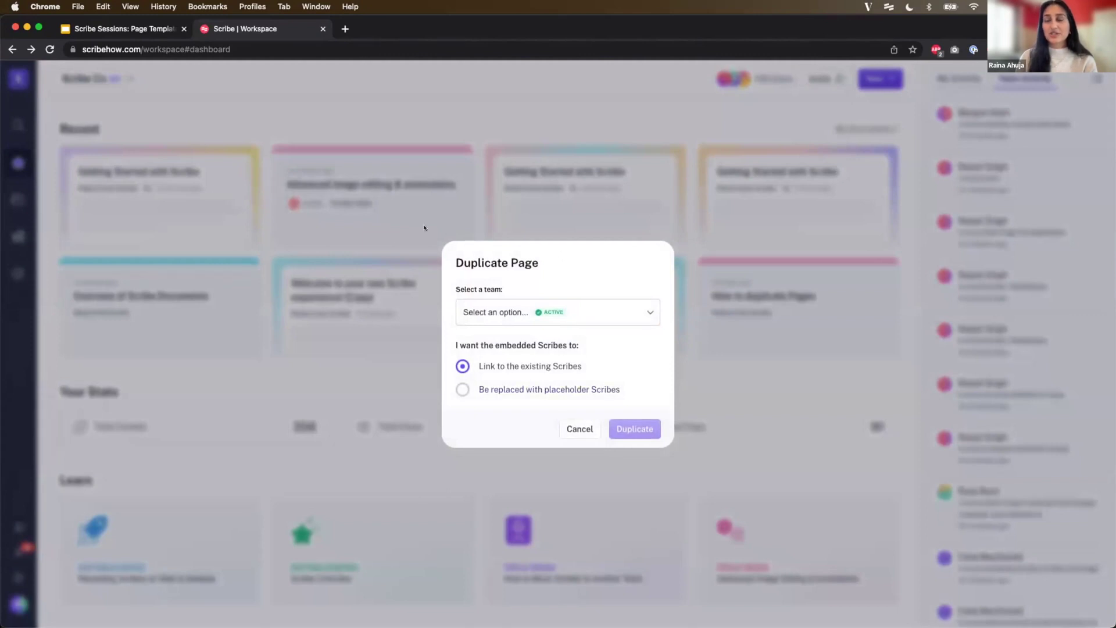
{"action": "left_click", "coordinate": [356, 125]}
{"action": "left_click", "coordinate": [162, 29]}
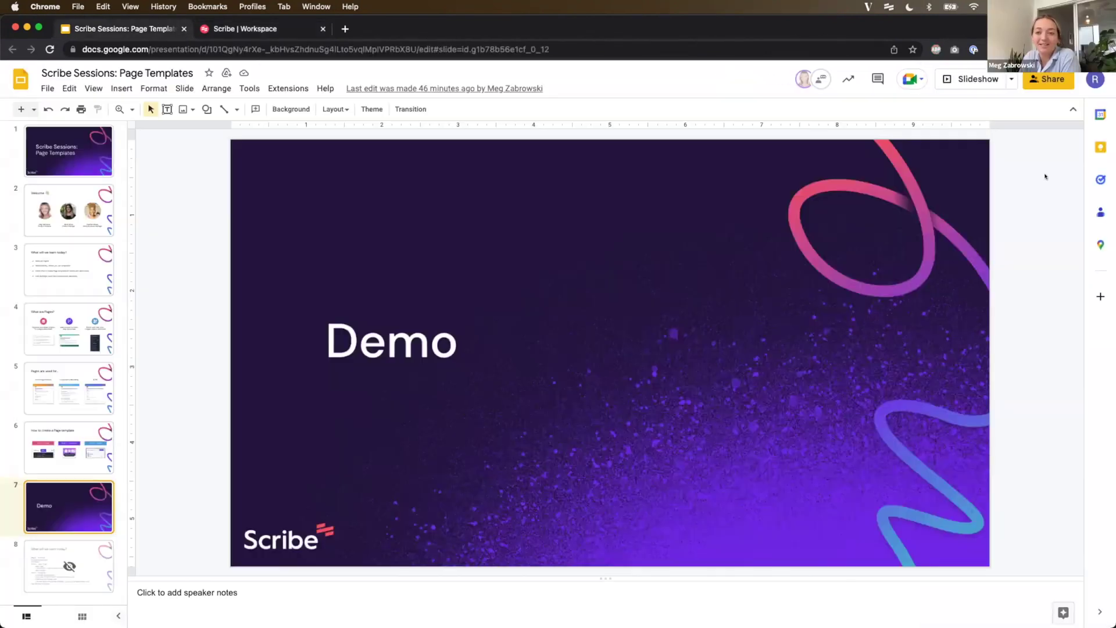
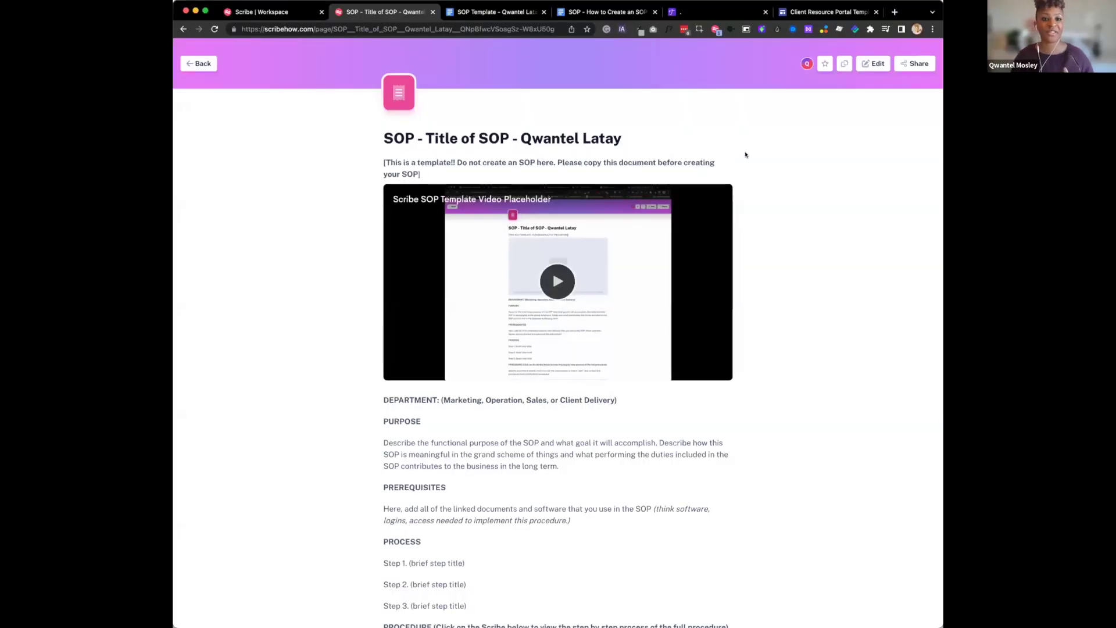
- Scroll through the Scribe SOP template page down to its embedded procedure
{"action": "scroll", "coordinate": [746, 155], "scroll_direction": "down", "scroll_amount": 3}
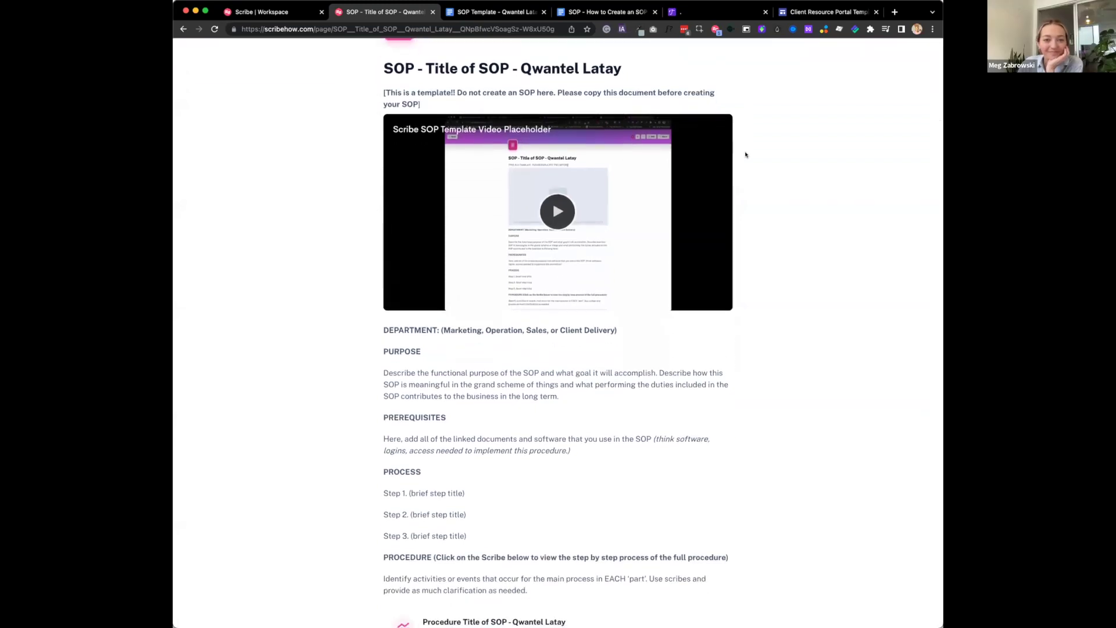
{"action": "scroll", "coordinate": [746, 155], "scroll_direction": "down", "scroll_amount": 2}
{"action": "scroll", "coordinate": [746, 155], "scroll_direction": "down", "scroll_amount": 3}
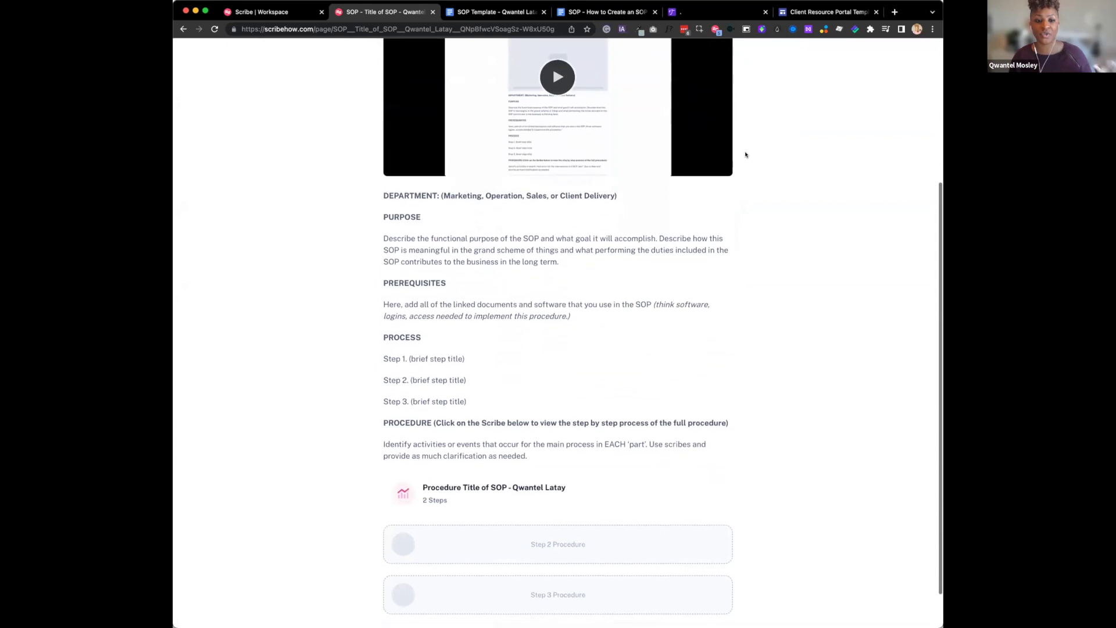
{"action": "scroll", "coordinate": [746, 155], "scroll_direction": "up", "scroll_amount": 8}
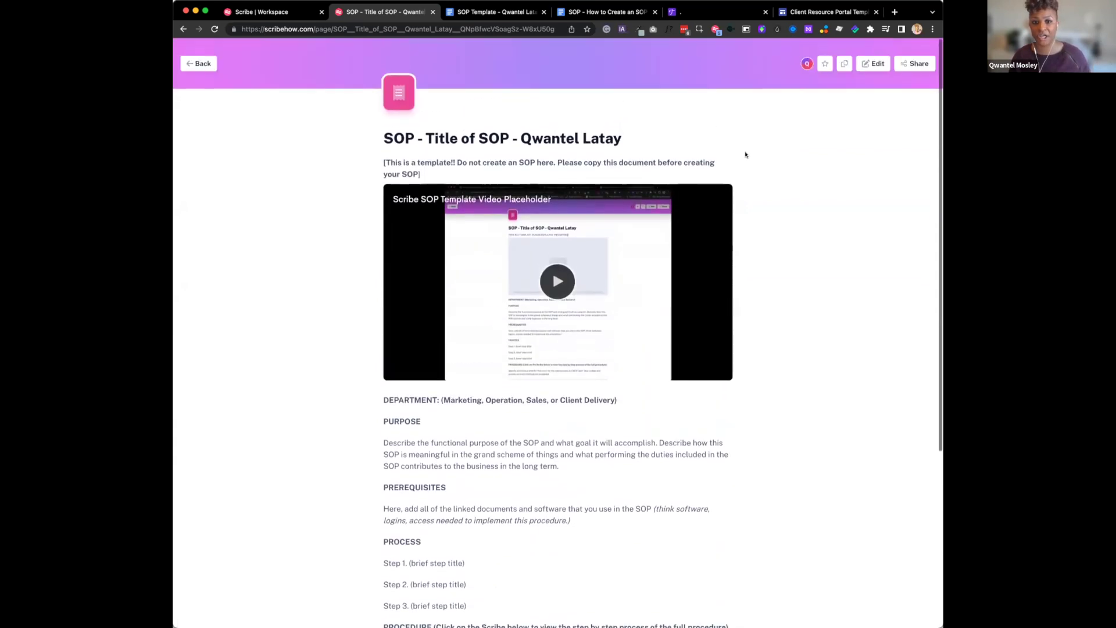
{"action": "scroll", "coordinate": [746, 154], "scroll_direction": "down", "scroll_amount": 7}
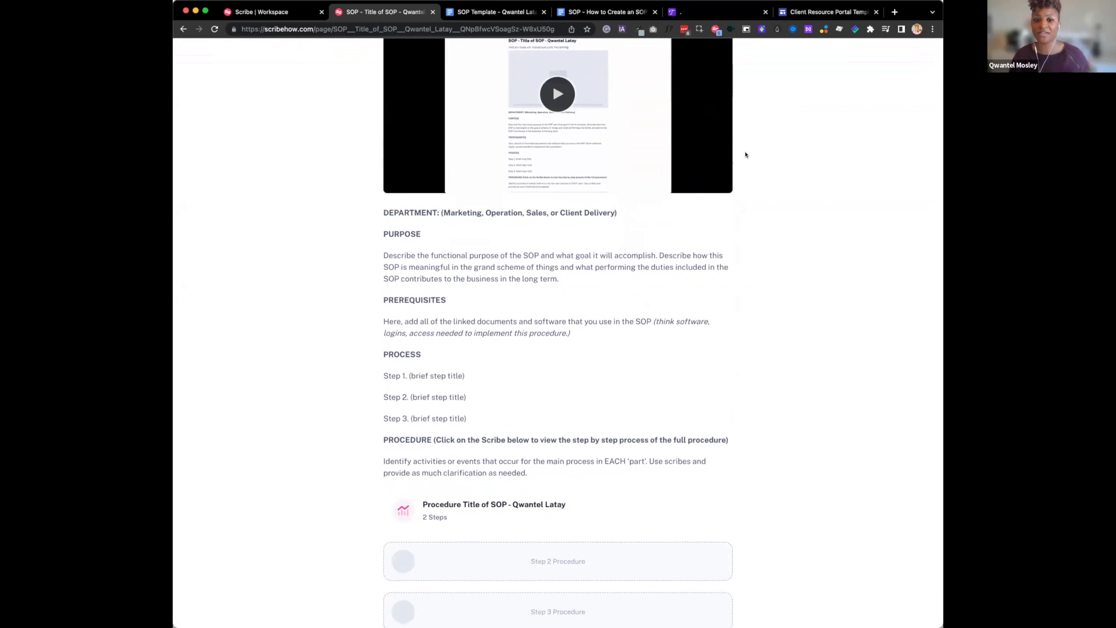
{"action": "scroll", "coordinate": [745, 155], "scroll_direction": "up", "scroll_amount": 5}
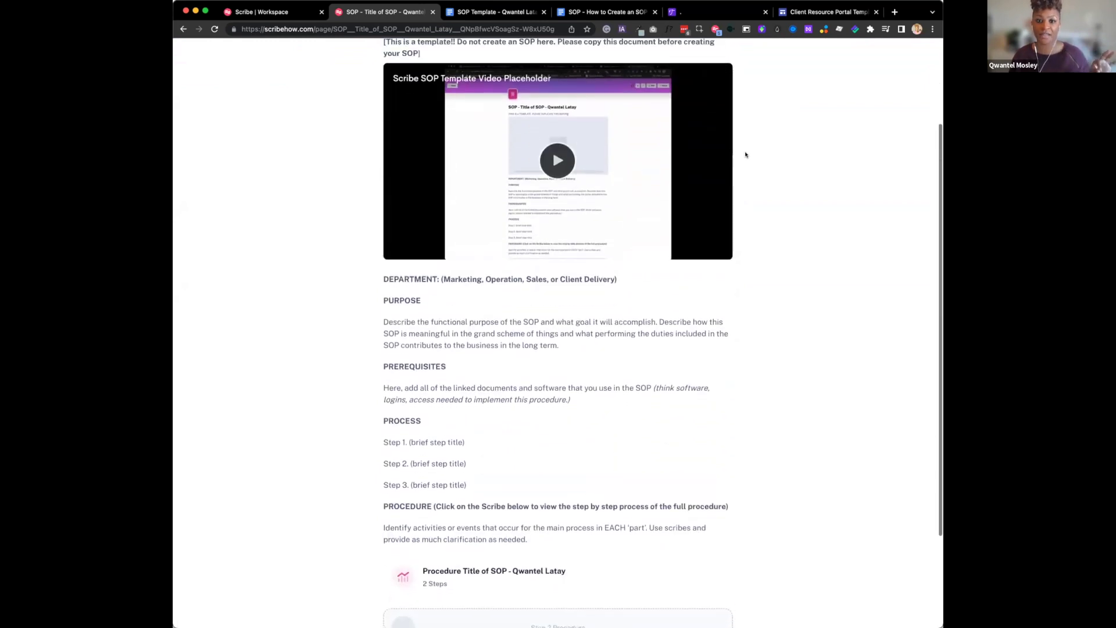
{"action": "scroll", "coordinate": [746, 154], "scroll_direction": "up", "scroll_amount": 3}
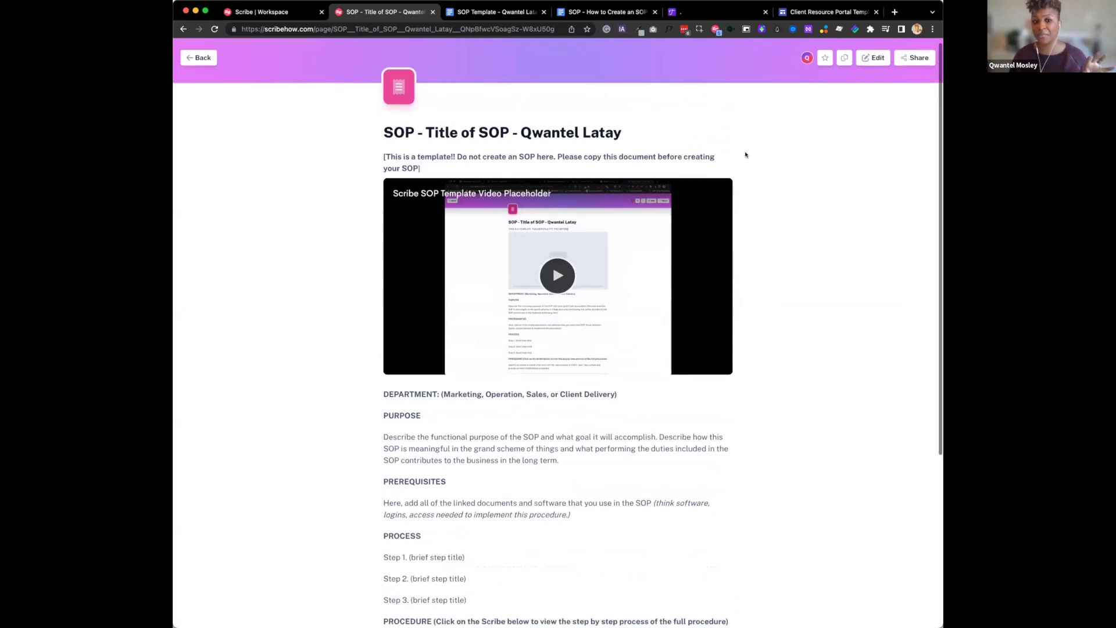
{"action": "scroll", "coordinate": [746, 155], "scroll_direction": "down", "scroll_amount": 1}
{"action": "scroll", "coordinate": [746, 154], "scroll_direction": "down", "scroll_amount": 1}
{"action": "scroll", "coordinate": [746, 155], "scroll_direction": "down", "scroll_amount": 2}
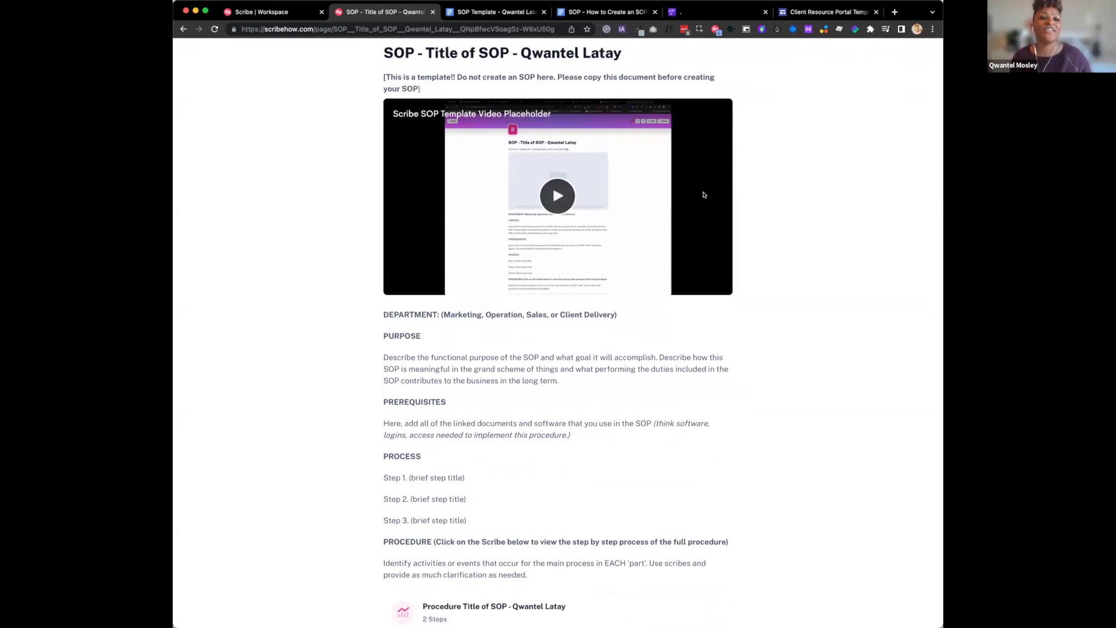
{"action": "scroll", "coordinate": [704, 194], "scroll_direction": "down", "scroll_amount": 2}
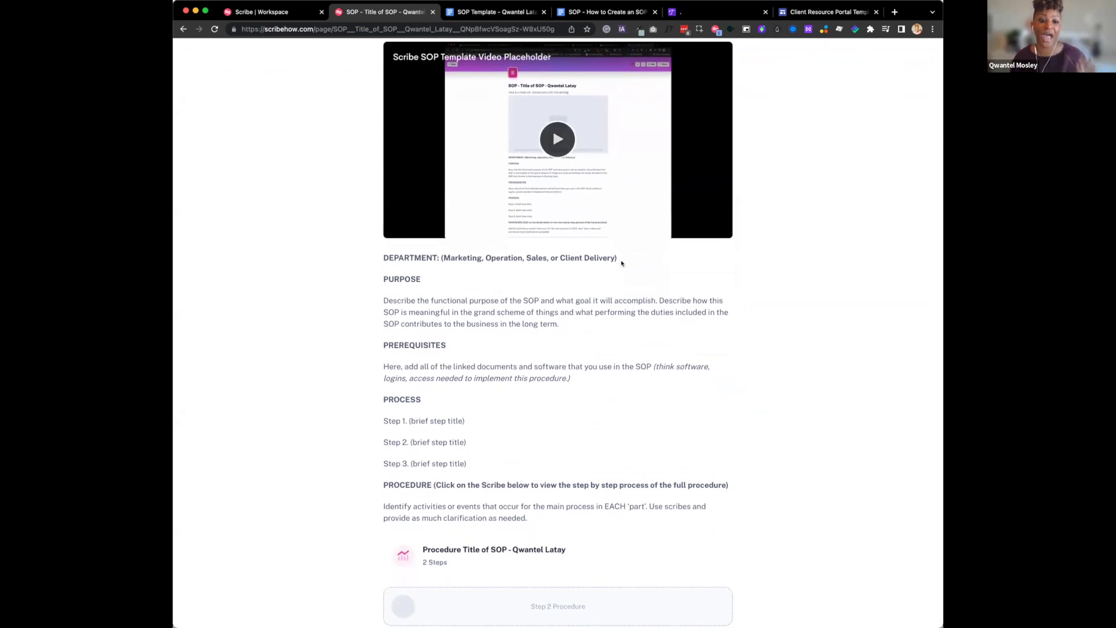
{"action": "scroll", "coordinate": [621, 264], "scroll_direction": "down", "scroll_amount": 4}
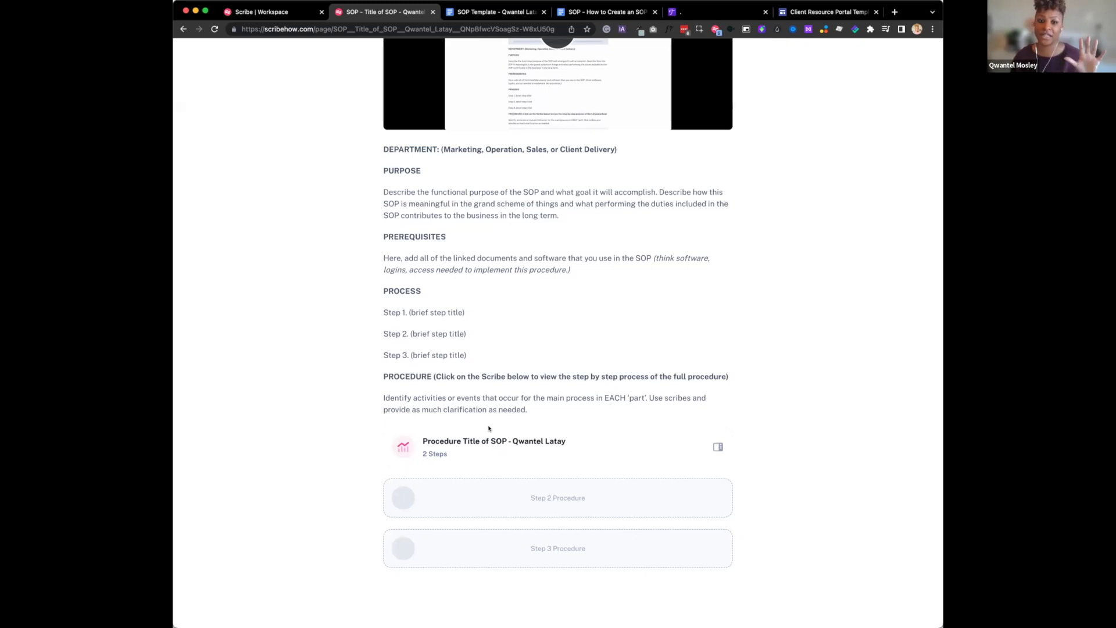
{"action": "scroll", "coordinate": [486, 425], "scroll_direction": "up", "scroll_amount": 2}
{"action": "scroll", "coordinate": [474, 480], "scroll_direction": "down", "scroll_amount": 1}
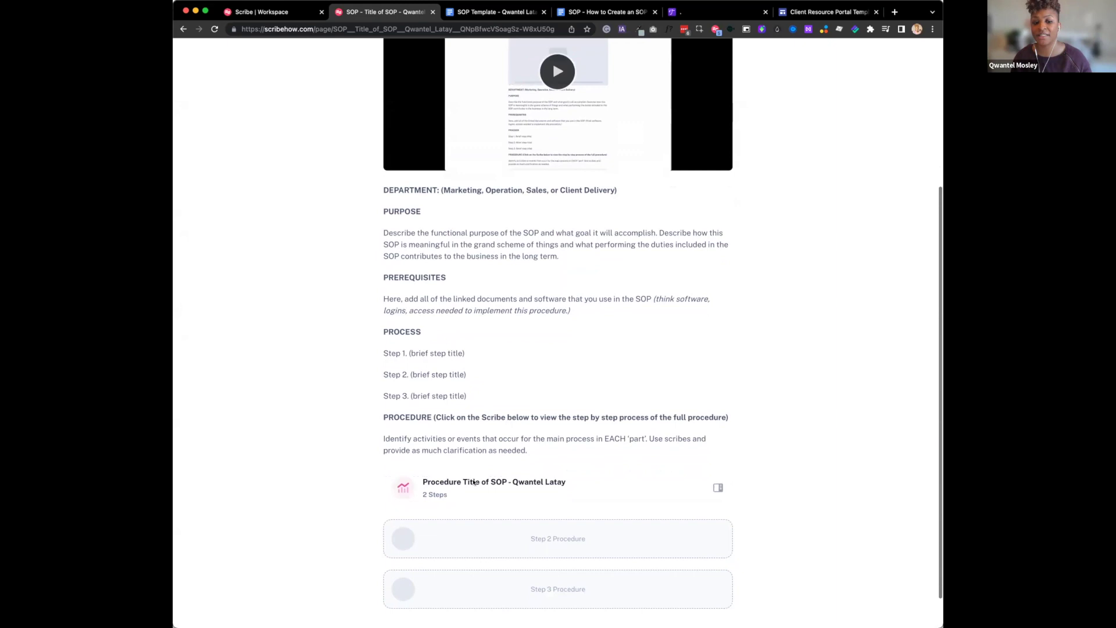
- Open the embedded procedure's step-by-step view twice, closing it each time
{"action": "left_click", "coordinate": [473, 486]}
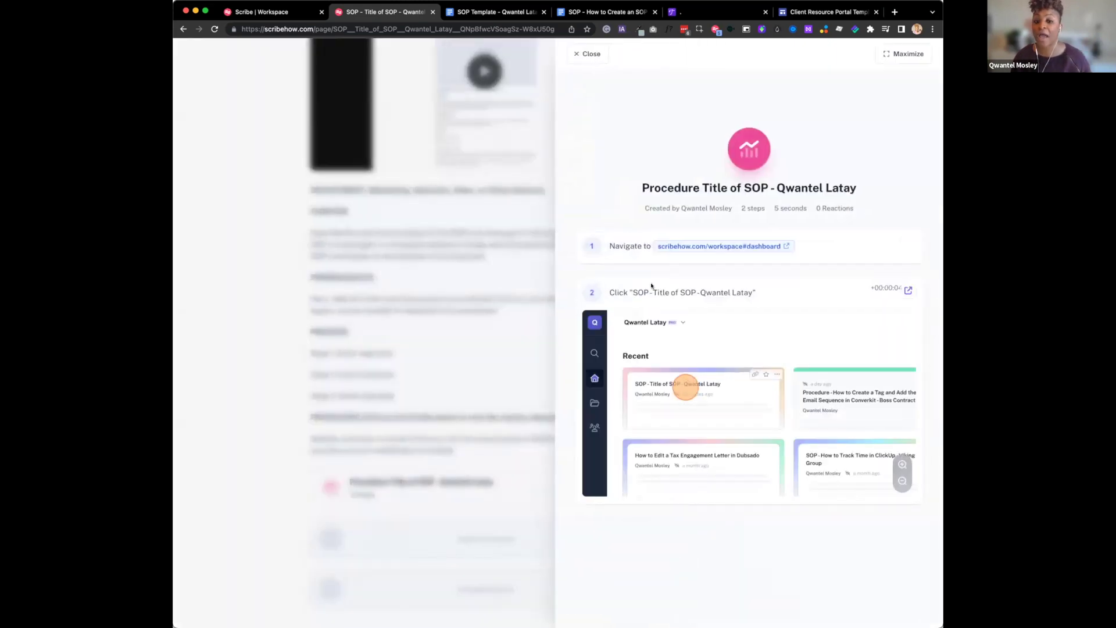
{"action": "left_click", "coordinate": [589, 54]}
{"action": "scroll", "coordinate": [581, 156], "scroll_direction": "up", "scroll_amount": 3}
{"action": "scroll", "coordinate": [582, 156], "scroll_direction": "up", "scroll_amount": 1}
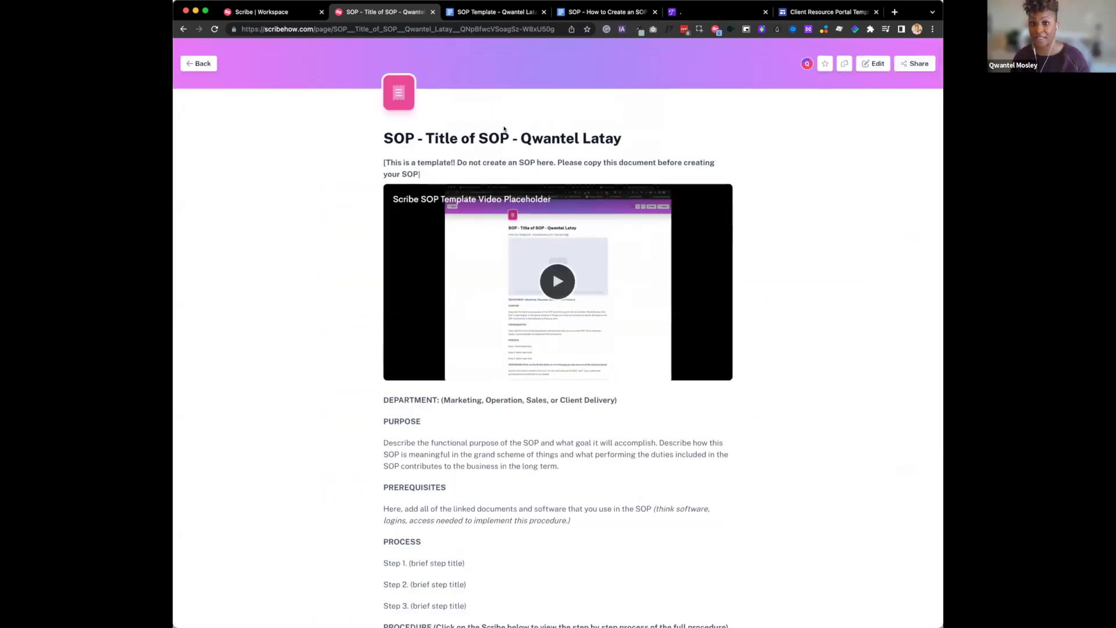
{"action": "scroll", "coordinate": [504, 129], "scroll_direction": "down", "scroll_amount": 5}
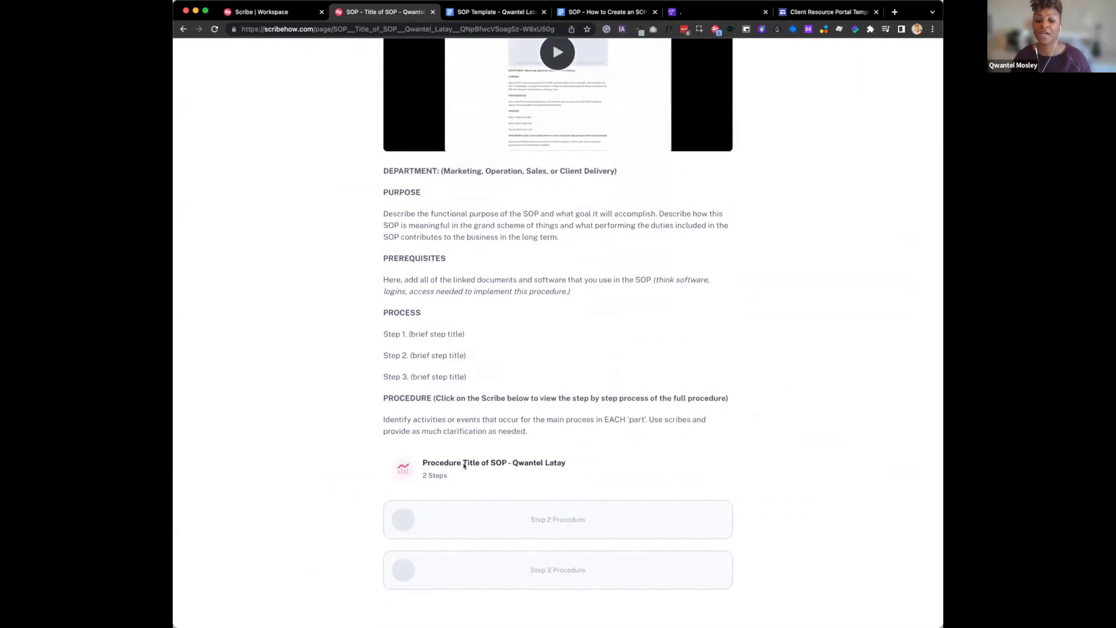
{"action": "left_click", "coordinate": [466, 463]}
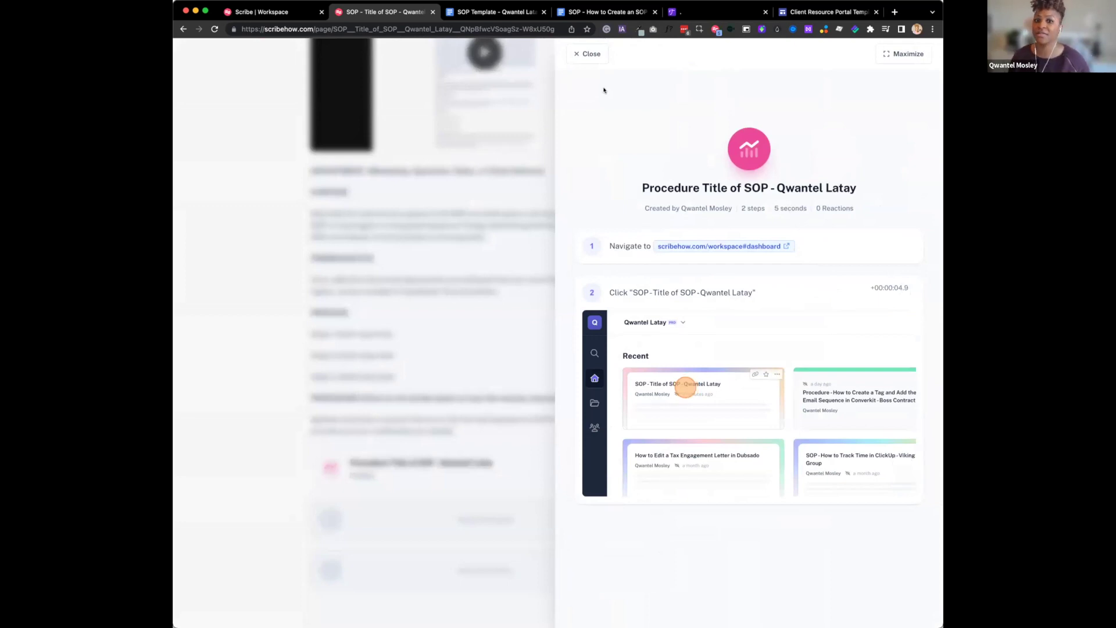
{"action": "left_click", "coordinate": [584, 54]}
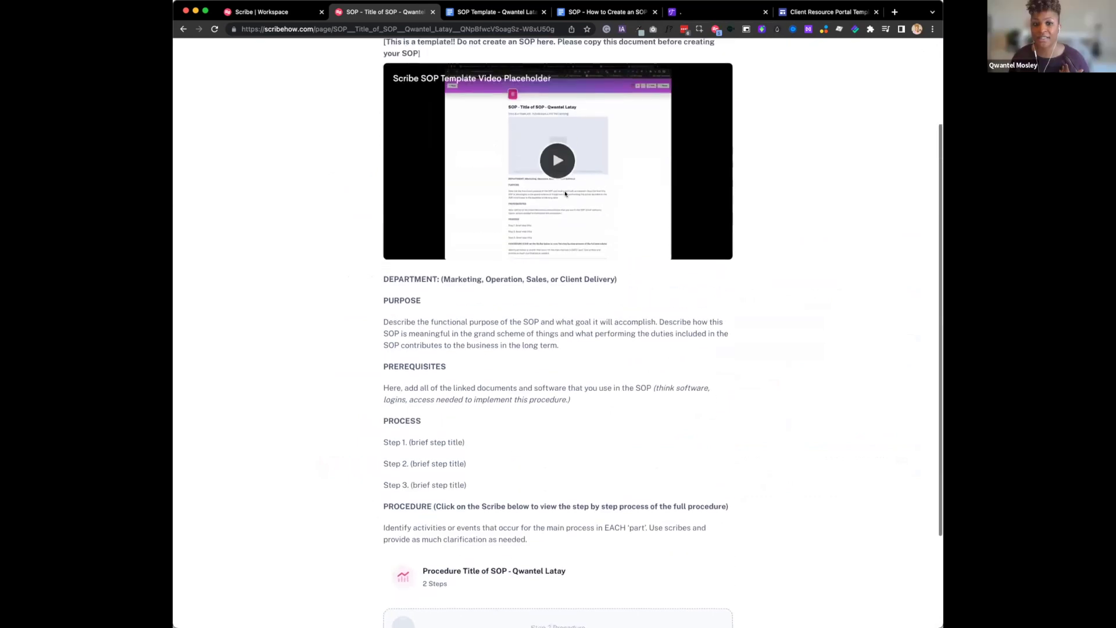
- Review the SOP template's Prerequisites and placeholder Process steps, Step 1 through Step 3
{"action": "scroll", "coordinate": [565, 194], "scroll_direction": "down", "scroll_amount": 3}
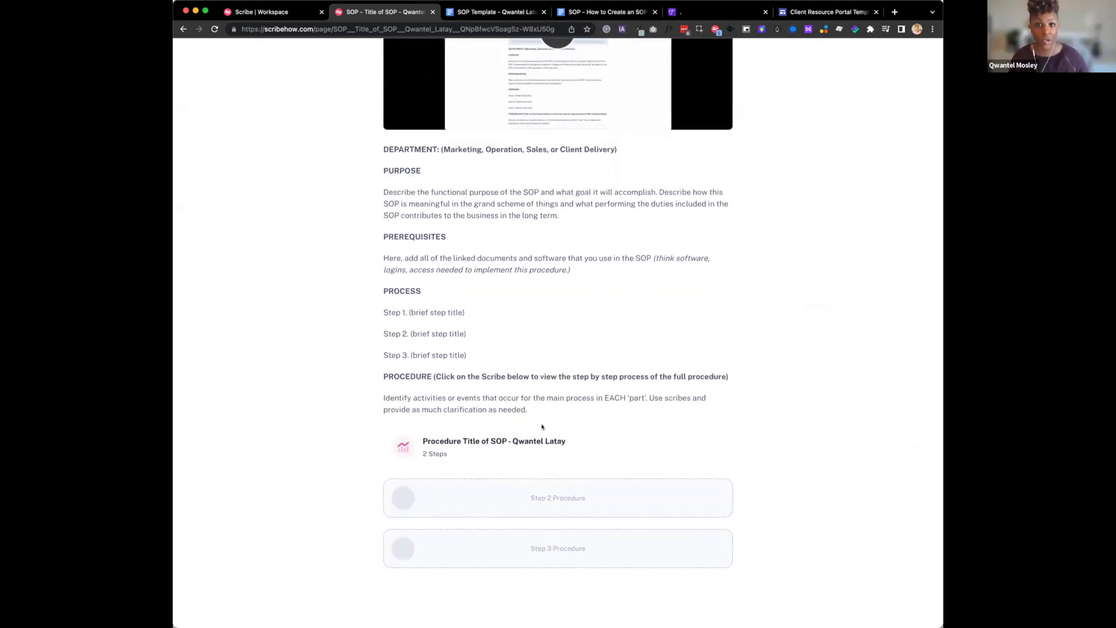
{"action": "scroll", "coordinate": [542, 427], "scroll_direction": "up", "scroll_amount": 5}
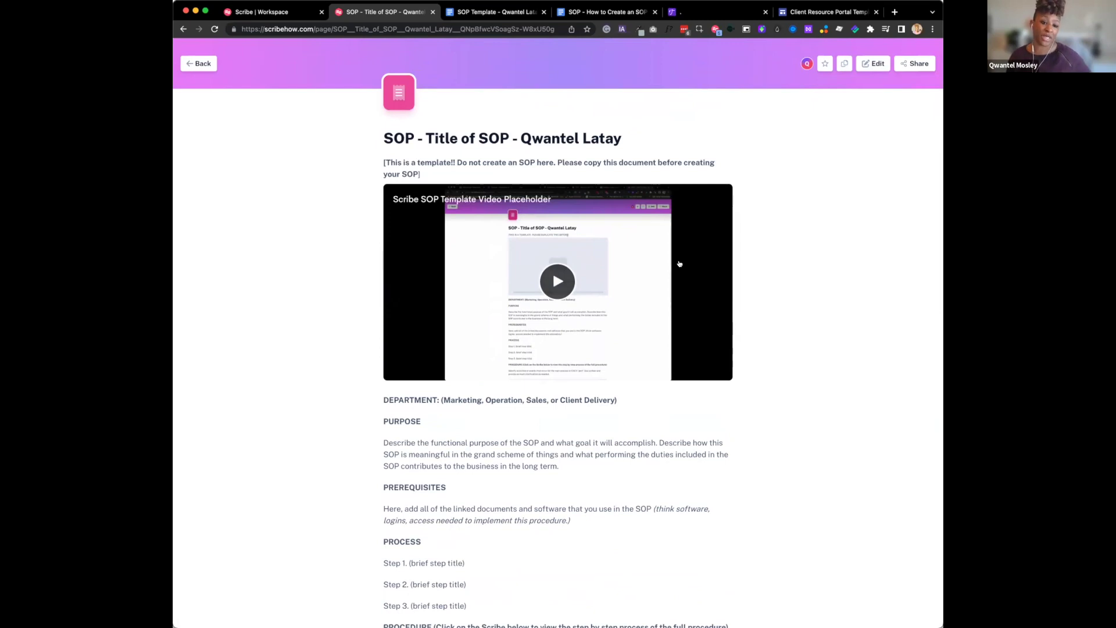
{"action": "scroll", "coordinate": [633, 364], "scroll_direction": "down", "scroll_amount": 5}
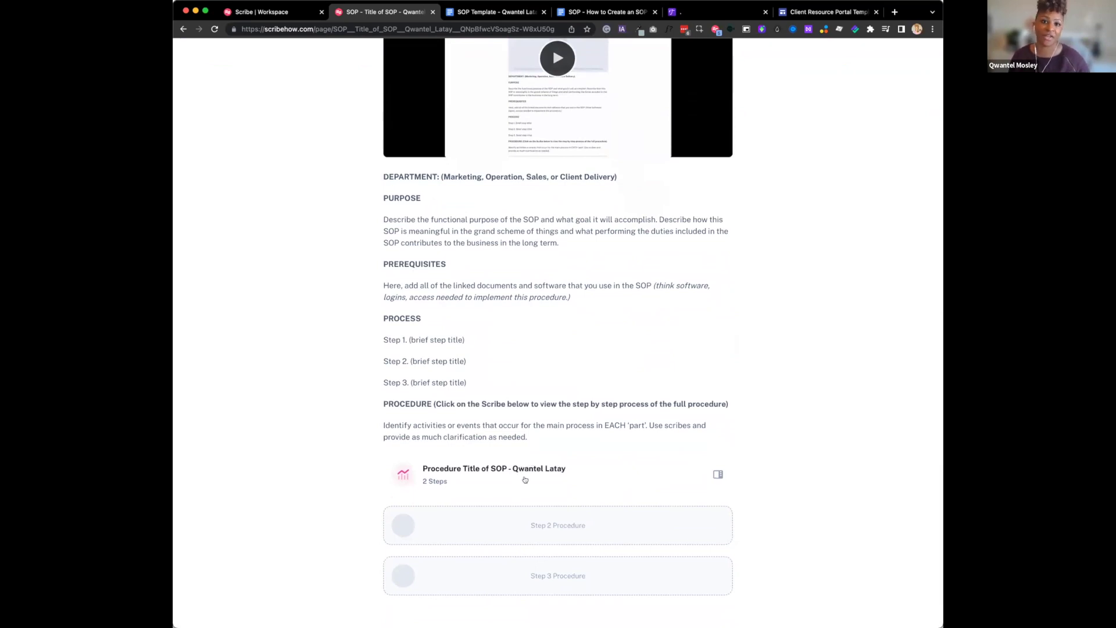
{"action": "scroll", "coordinate": [525, 480], "scroll_direction": "up", "scroll_amount": 5}
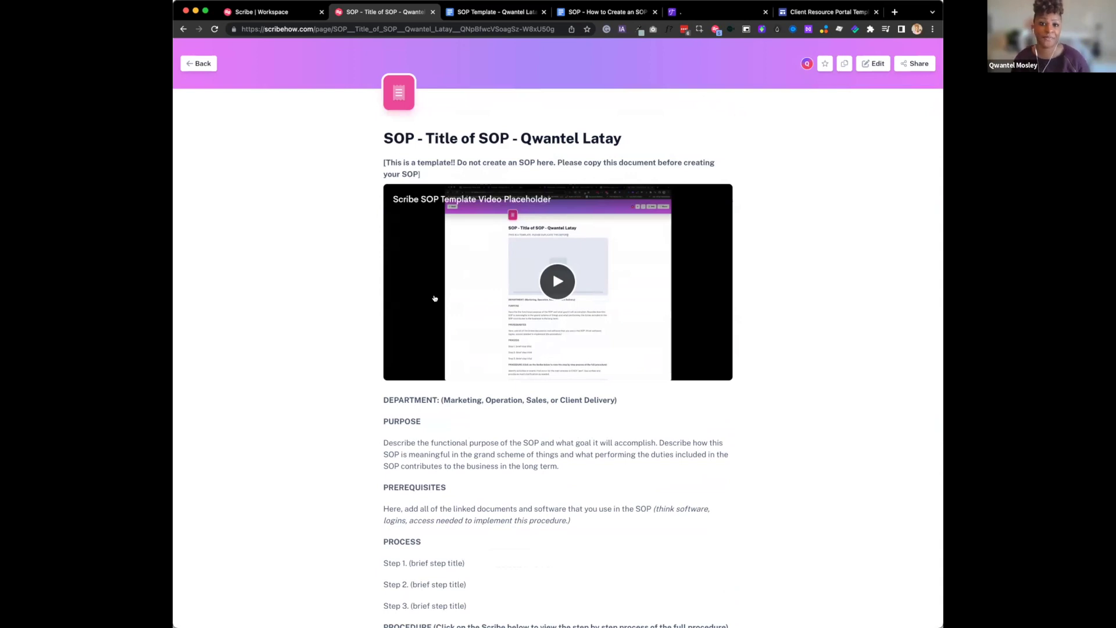
{"action": "scroll", "coordinate": [663, 331], "scroll_direction": "down", "scroll_amount": 3}
{"action": "scroll", "coordinate": [564, 494], "scroll_direction": "up", "scroll_amount": 3}
{"action": "scroll", "coordinate": [565, 497], "scroll_direction": "up", "scroll_amount": 1}
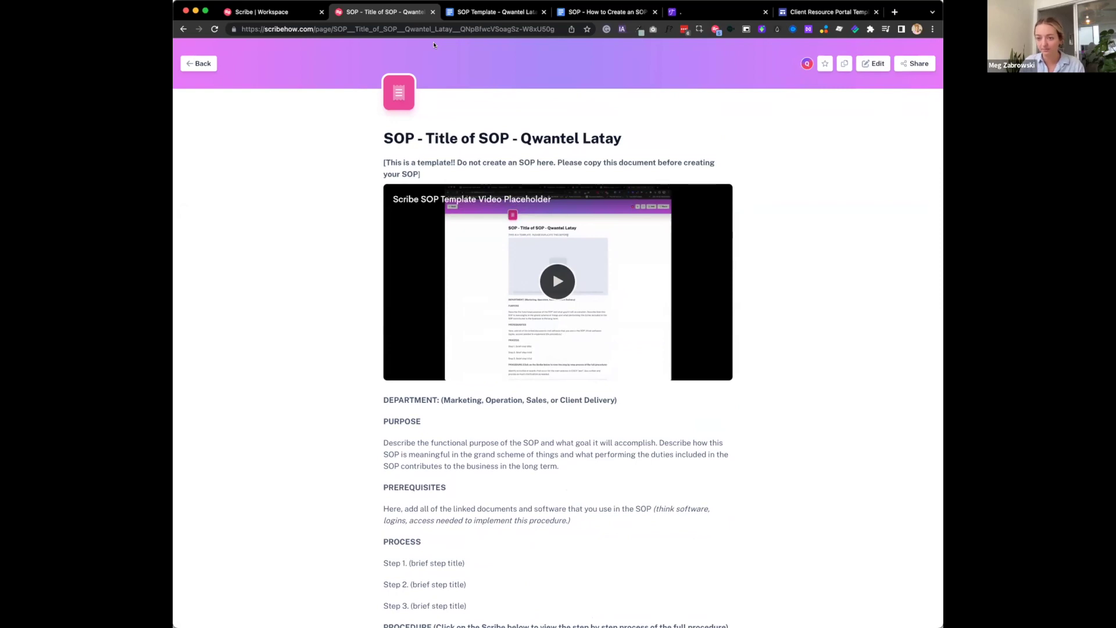
{"action": "scroll", "coordinate": [434, 45], "scroll_direction": "down", "scroll_amount": 1}
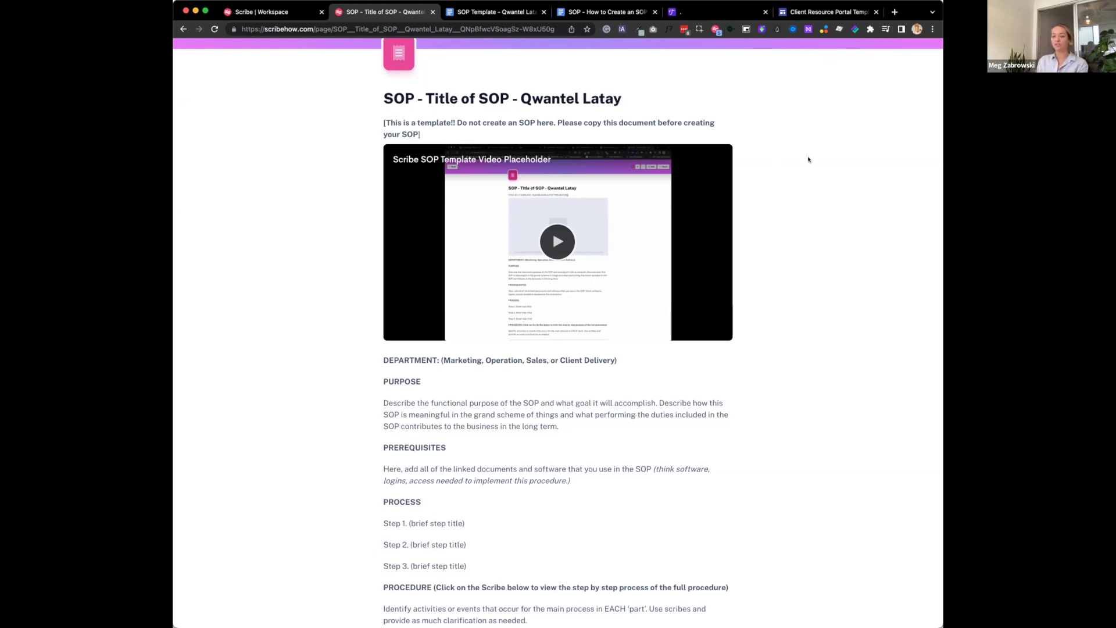
{"action": "scroll", "coordinate": [743, 210], "scroll_direction": "up", "scroll_amount": 2}
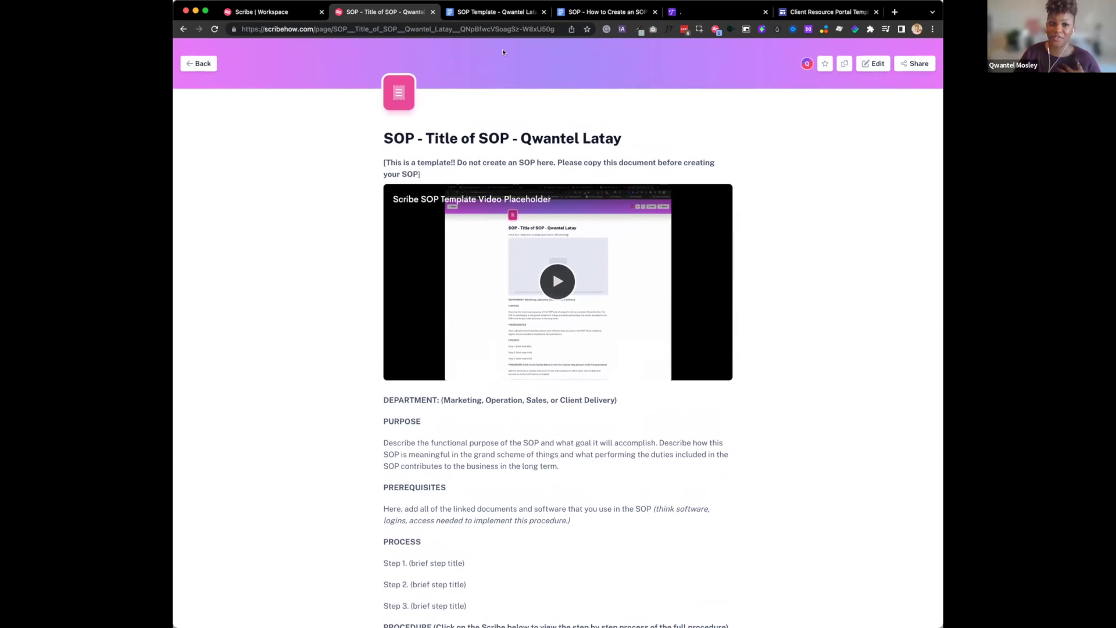
- Bring up the SOP Template document in Google Docs and skim through it
{"action": "left_click", "coordinate": [487, 15]}
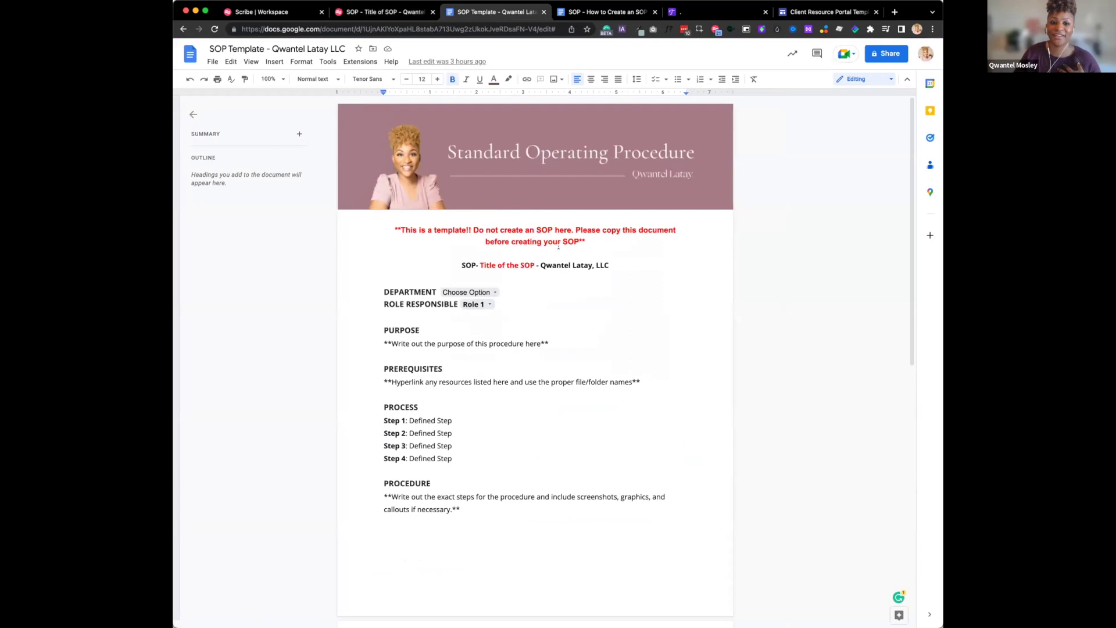
{"action": "scroll", "coordinate": [558, 246], "scroll_direction": "down", "scroll_amount": 5}
{"action": "scroll", "coordinate": [558, 246], "scroll_direction": "up", "scroll_amount": 3}
{"action": "scroll", "coordinate": [558, 246], "scroll_direction": "down", "scroll_amount": 1}
{"action": "scroll", "coordinate": [558, 246], "scroll_direction": "down", "scroll_amount": 3}
{"action": "scroll", "coordinate": [559, 244], "scroll_direction": "up", "scroll_amount": 1}
{"action": "scroll", "coordinate": [571, 152], "scroll_direction": "up", "scroll_amount": 4}
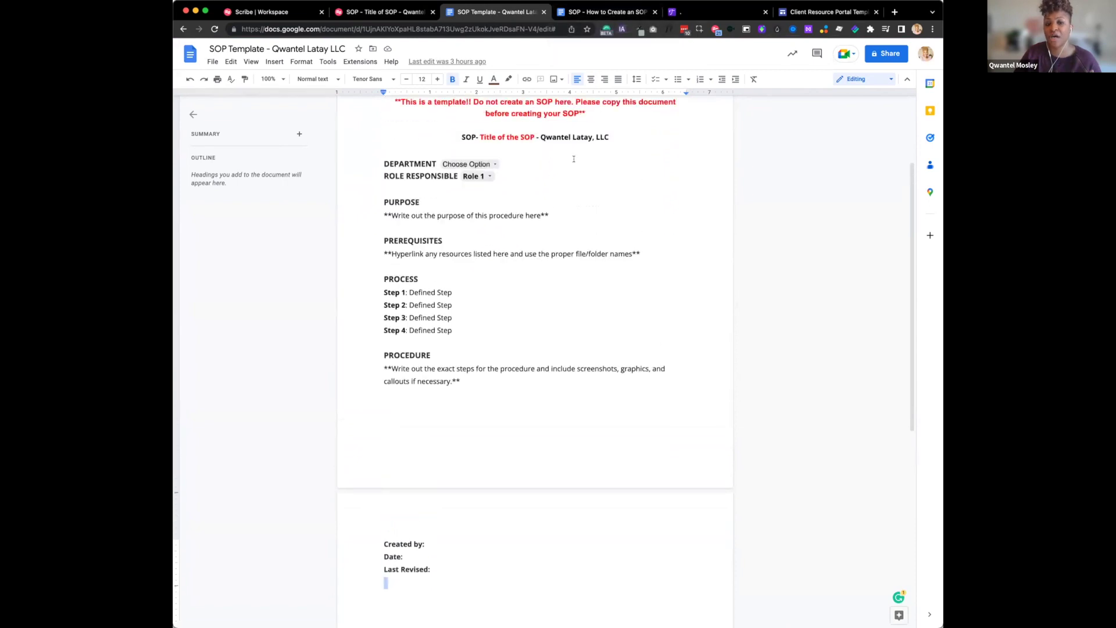
- Switch to 'SOP - How to Create an SOP' and scroll to its Procedure's Step 1 screenshot
{"action": "left_click", "coordinate": [600, 11]}
{"action": "scroll", "coordinate": [563, 238], "scroll_direction": "up", "scroll_amount": 6}
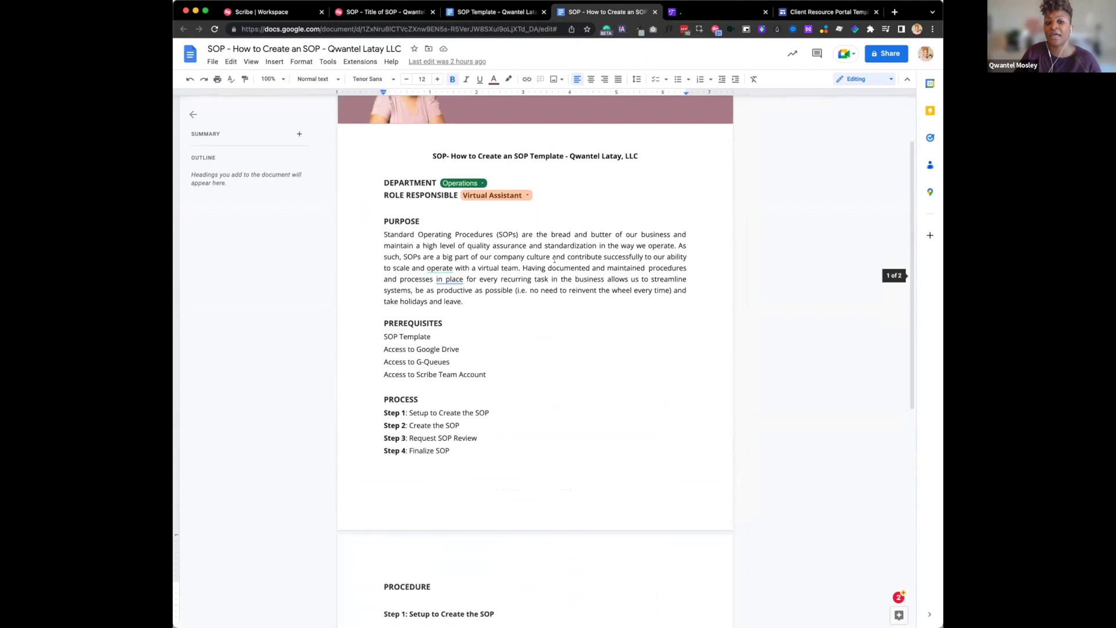
{"action": "scroll", "coordinate": [543, 289], "scroll_direction": "up", "scroll_amount": 2}
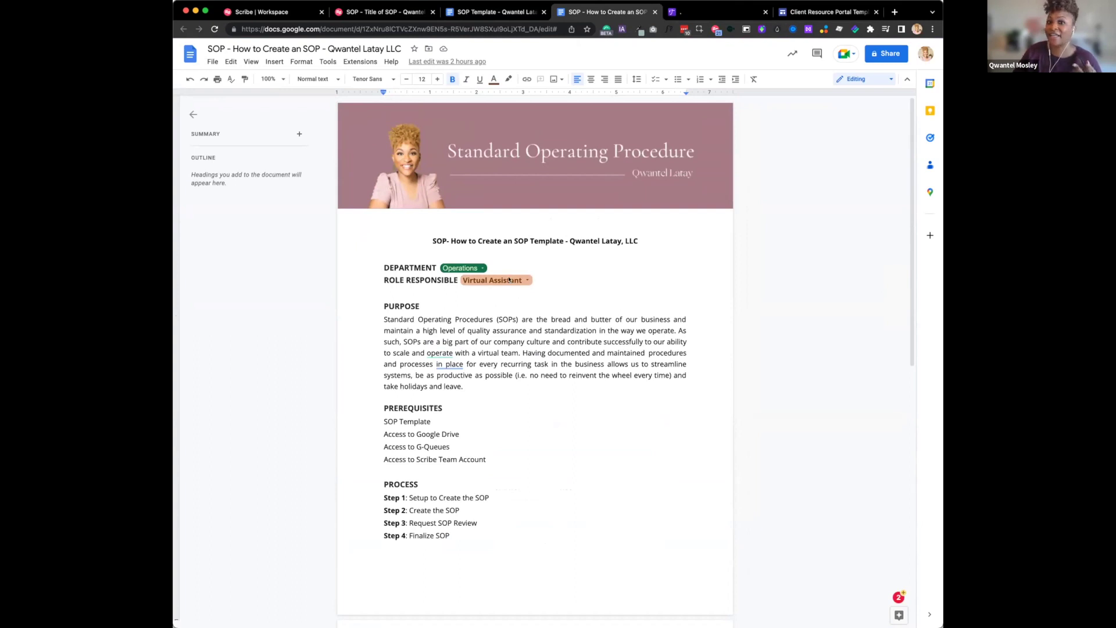
{"action": "scroll", "coordinate": [491, 333], "scroll_direction": "down", "scroll_amount": 10}
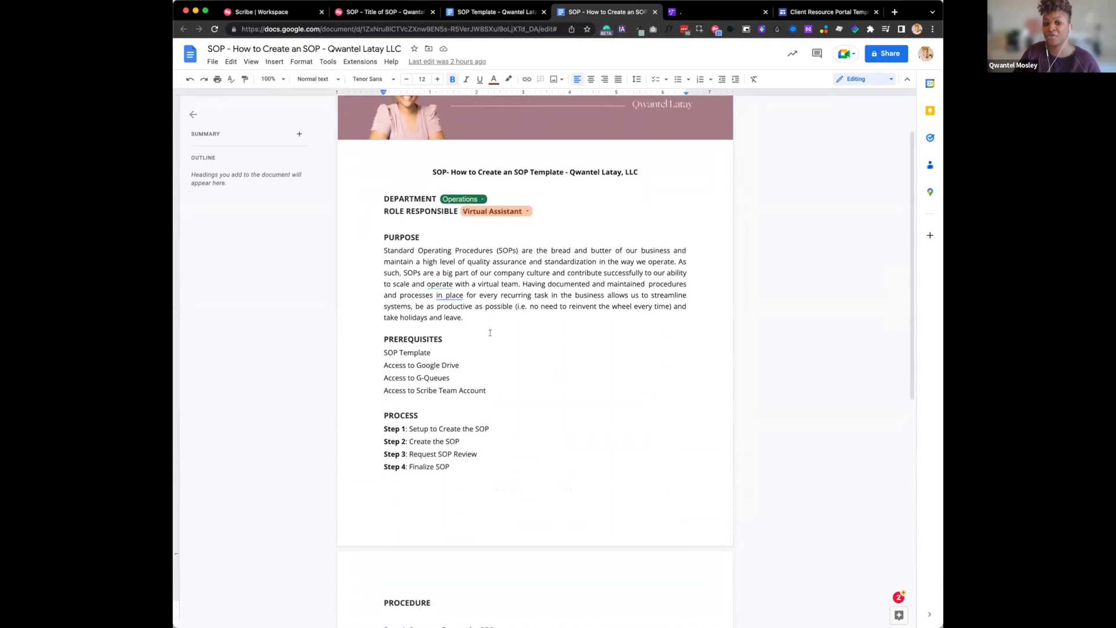
{"action": "scroll", "coordinate": [490, 332], "scroll_direction": "down", "scroll_amount": 1}
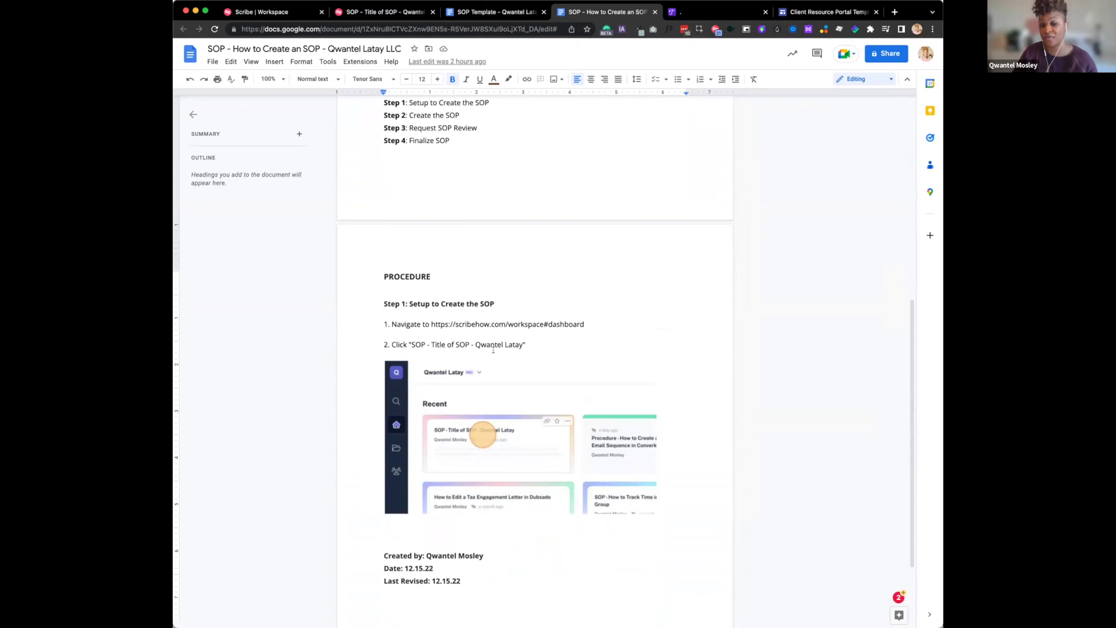
{"action": "scroll", "coordinate": [494, 352], "scroll_direction": "down", "scroll_amount": 1}
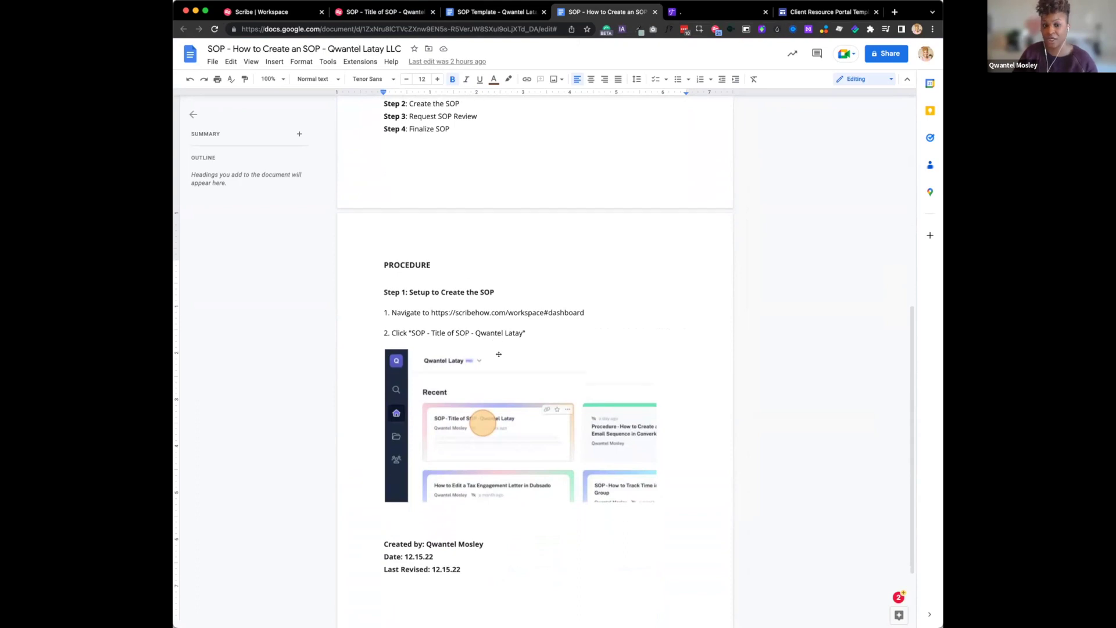
{"action": "left_click", "coordinate": [280, 14]}
{"action": "left_click", "coordinate": [386, 13]}
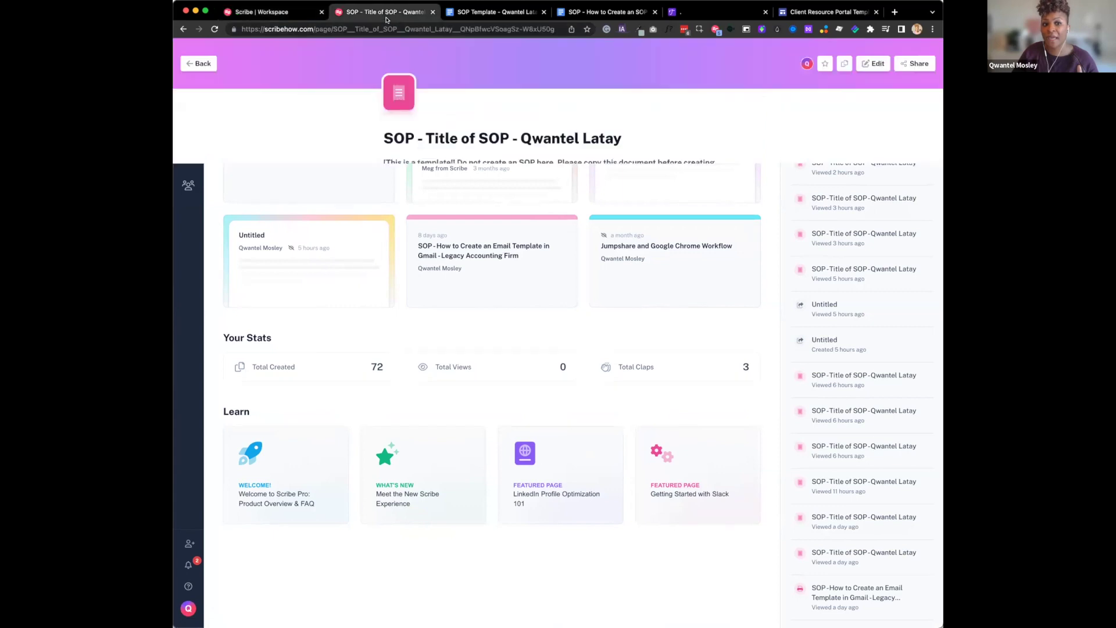
{"action": "scroll", "coordinate": [501, 324], "scroll_direction": "down", "scroll_amount": 5}
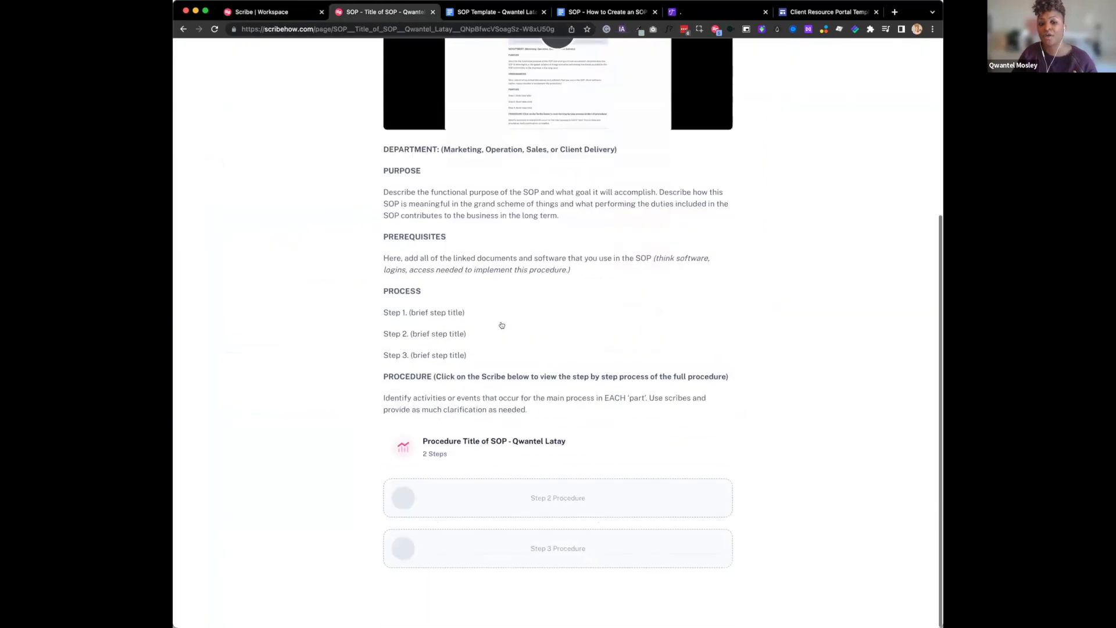
{"action": "left_click", "coordinate": [464, 442]}
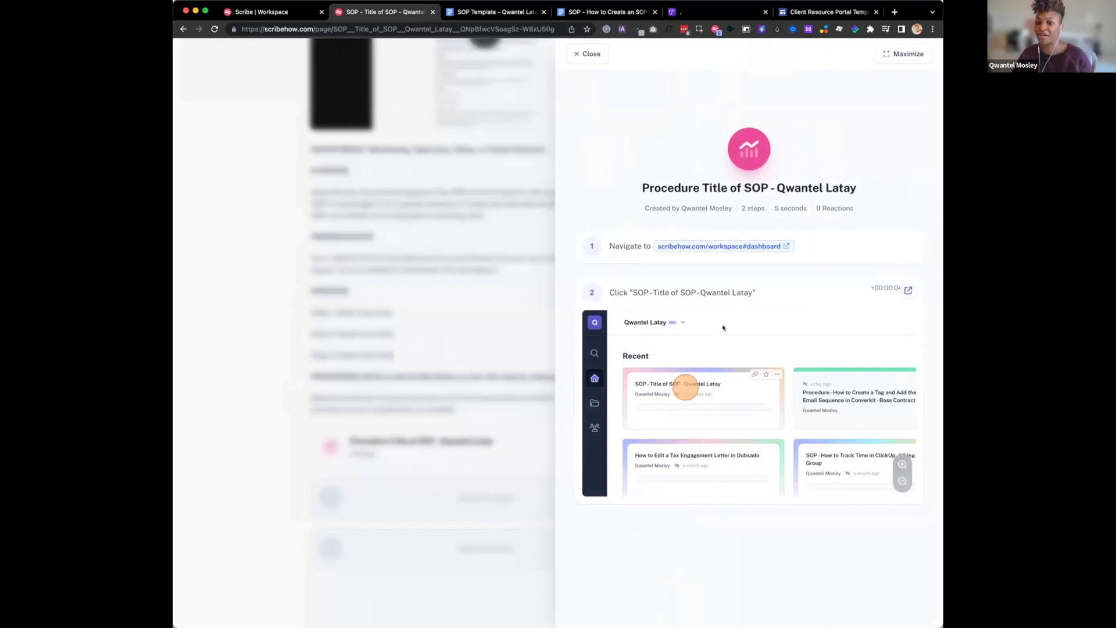
{"action": "left_click", "coordinate": [607, 12]}
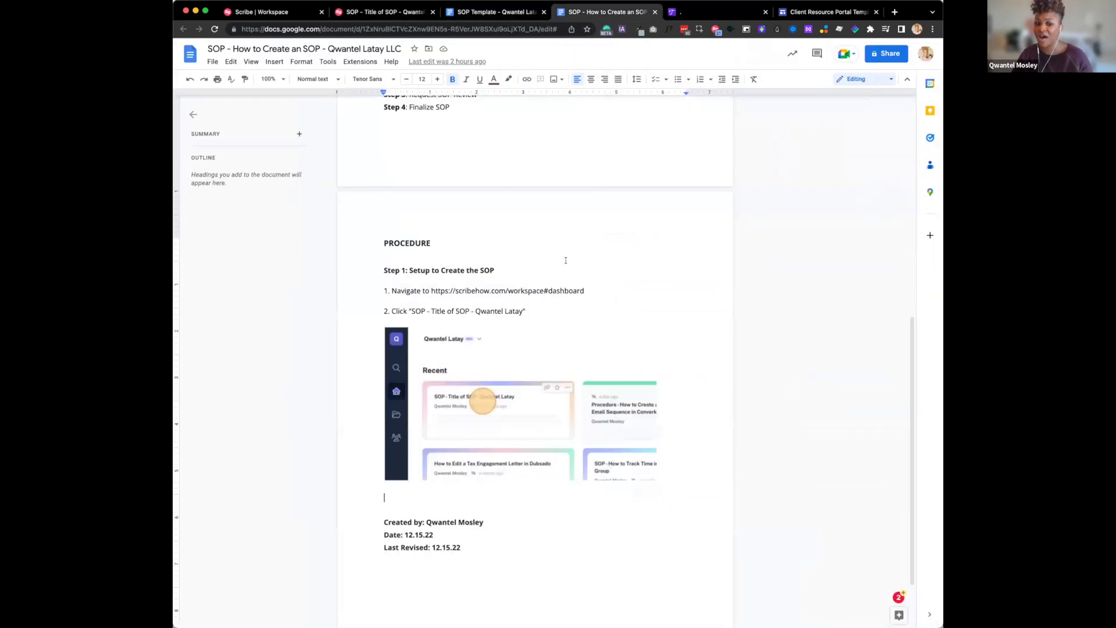
{"action": "scroll", "coordinate": [565, 260], "scroll_direction": "down", "scroll_amount": 1}
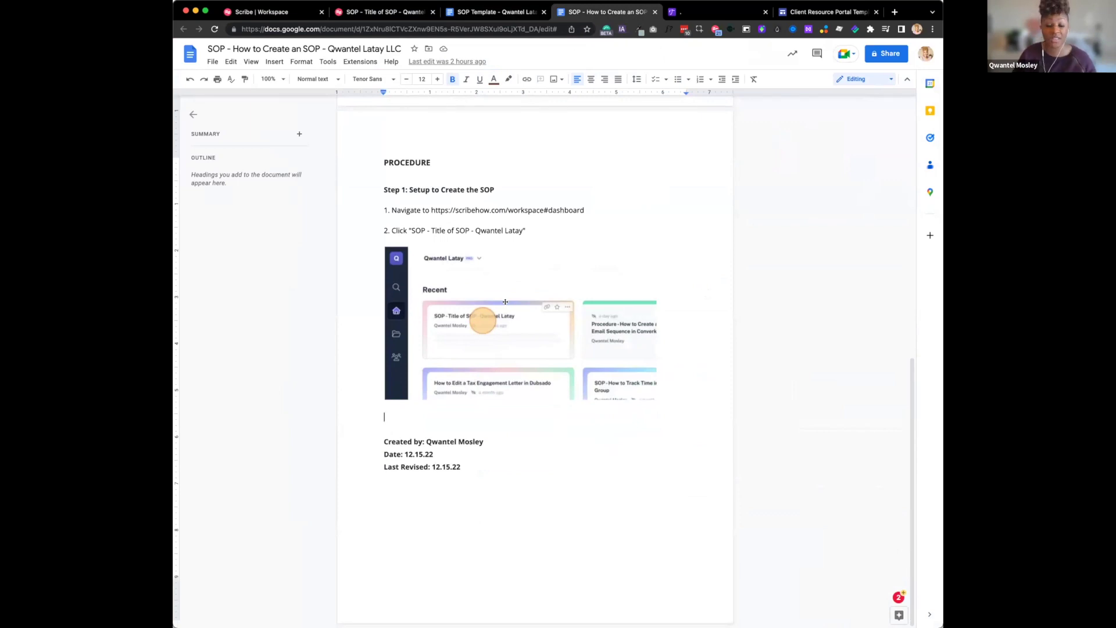
{"action": "scroll", "coordinate": [506, 302], "scroll_direction": "up", "scroll_amount": 3}
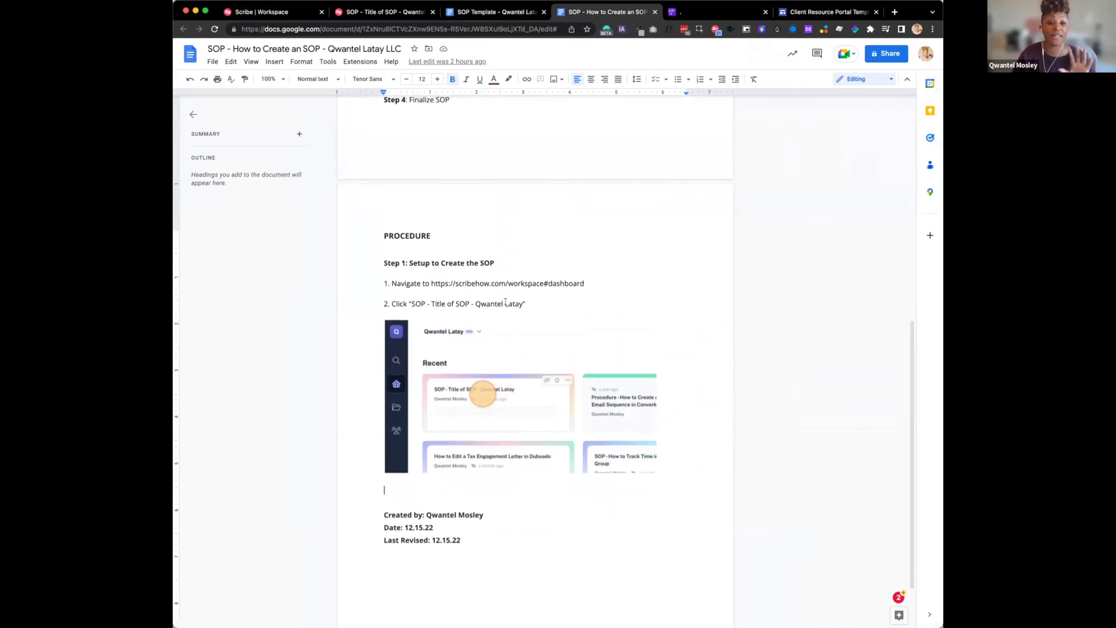
{"action": "scroll", "coordinate": [505, 302], "scroll_direction": "up", "scroll_amount": 10}
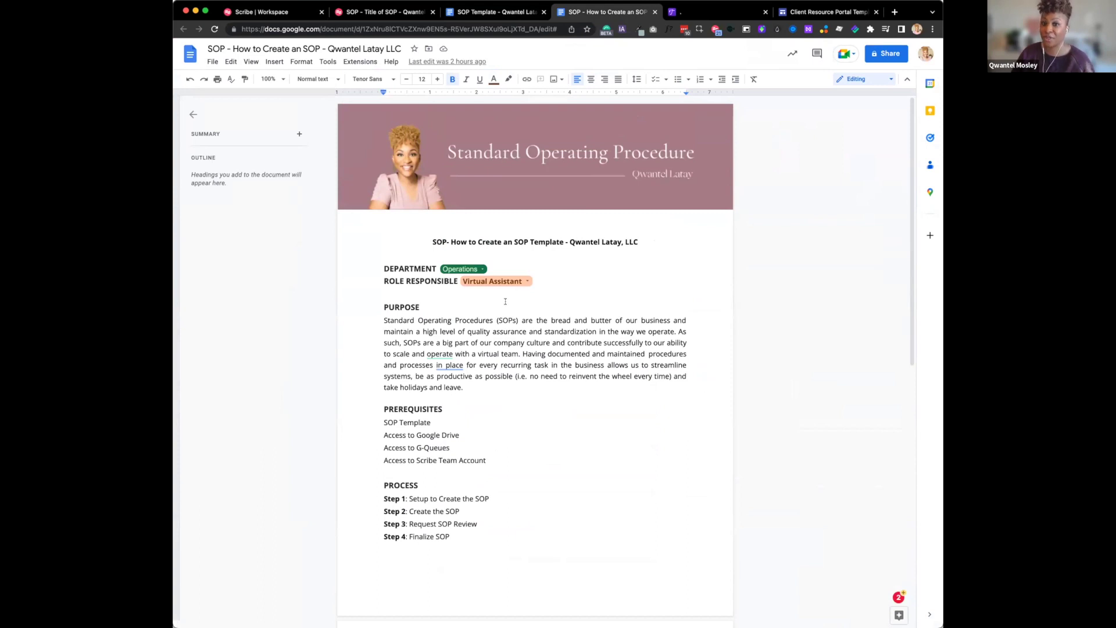
{"action": "scroll", "coordinate": [506, 301], "scroll_direction": "down", "scroll_amount": 3}
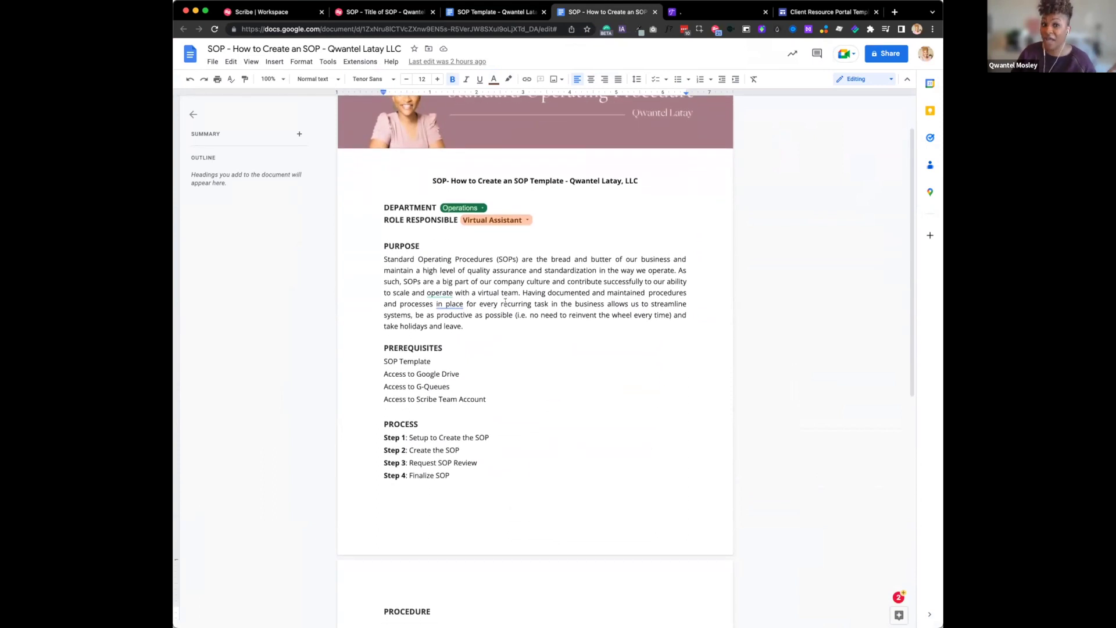
{"action": "scroll", "coordinate": [505, 301], "scroll_direction": "down", "scroll_amount": 3}
{"action": "scroll", "coordinate": [501, 299], "scroll_direction": "up", "scroll_amount": 1}
- Return to the Scribe 'SOP - Title of SOP' page with the procedure steps view closed
{"action": "left_click", "coordinate": [384, 11]}
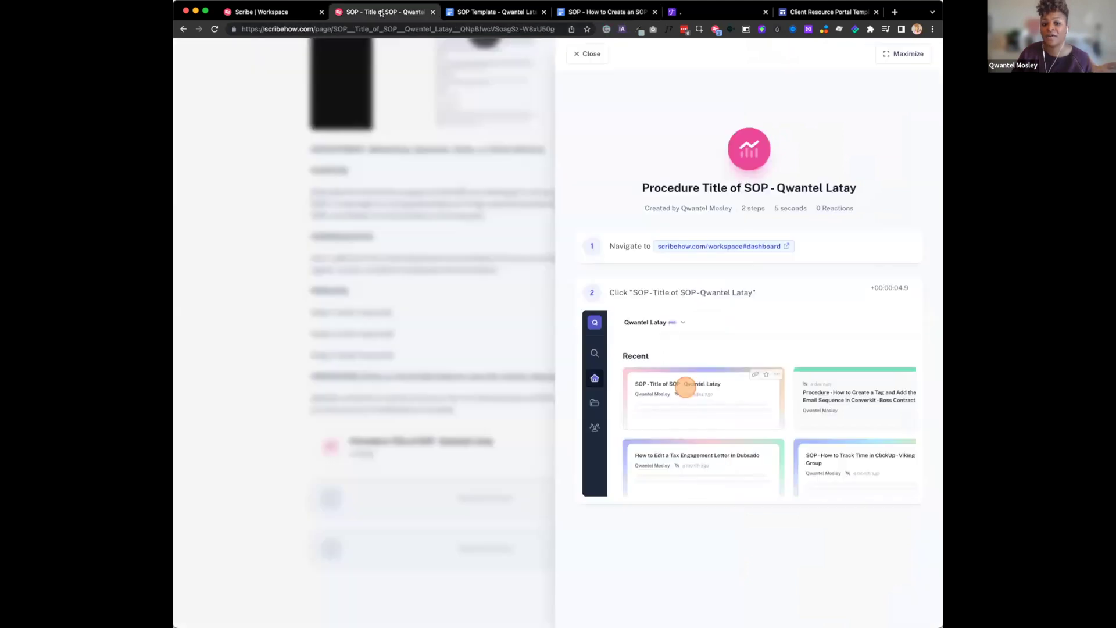
{"action": "left_click", "coordinate": [577, 58]}
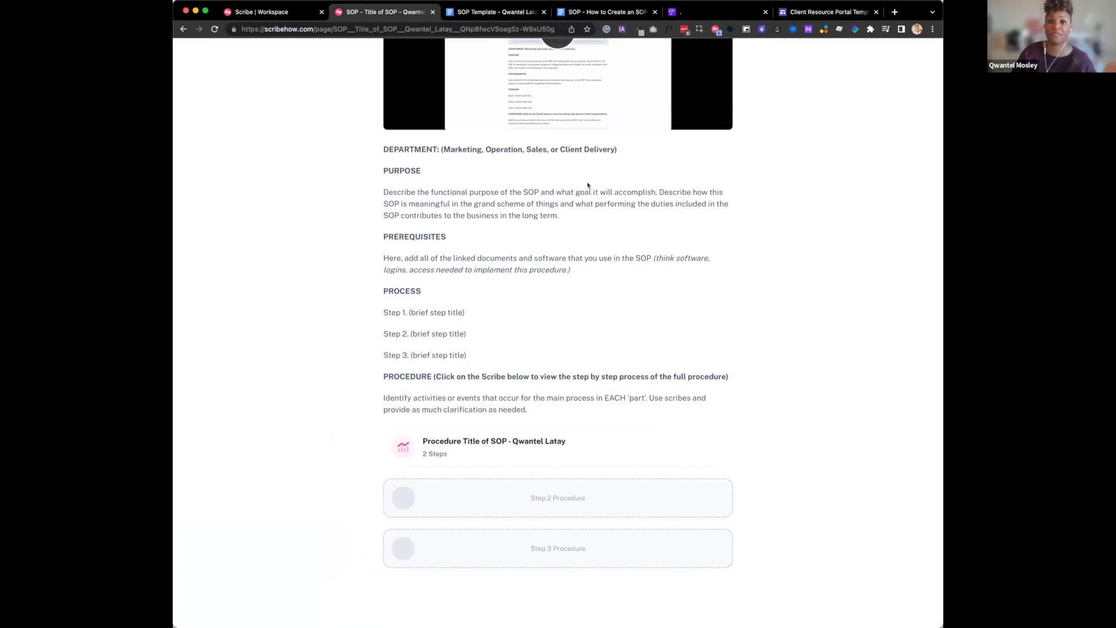
{"action": "scroll", "coordinate": [588, 185], "scroll_direction": "up", "scroll_amount": 4}
{"action": "scroll", "coordinate": [587, 185], "scroll_direction": "down", "scroll_amount": 2}
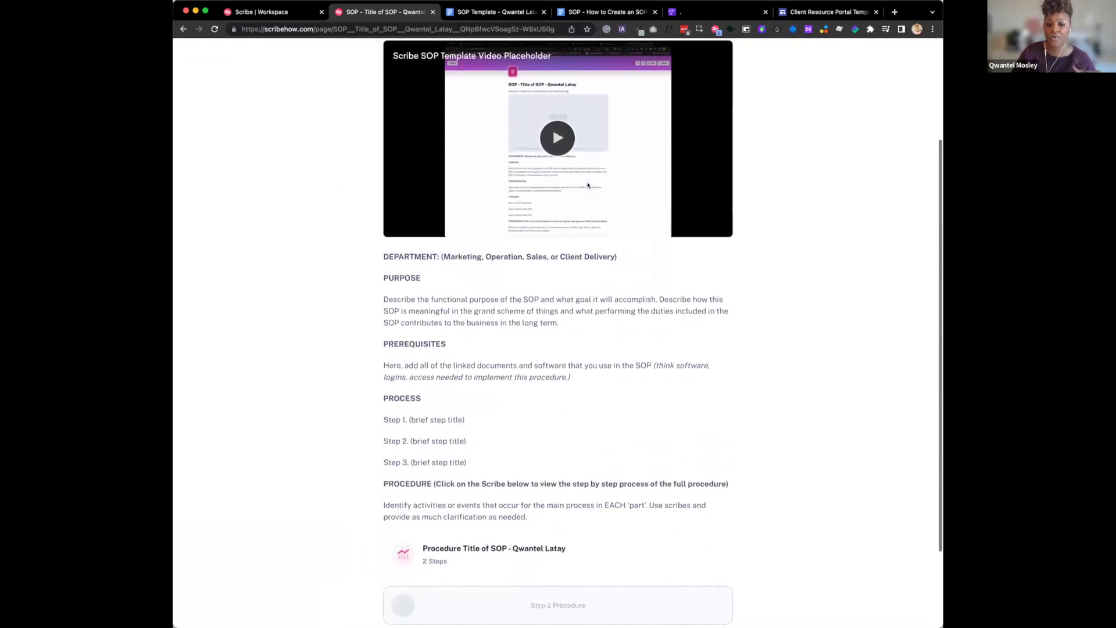
{"action": "scroll", "coordinate": [587, 184], "scroll_direction": "down", "scroll_amount": 1}
- Open and close the embedded procedure's steps twice, then go back to the page top
{"action": "left_click", "coordinate": [560, 523]}
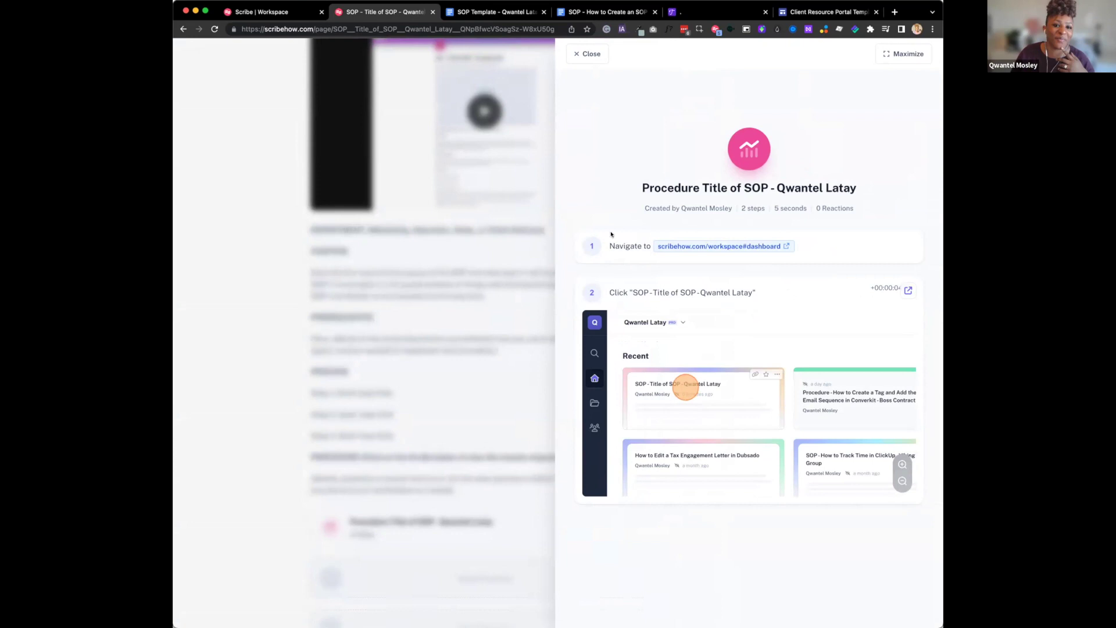
{"action": "left_click", "coordinate": [588, 53]}
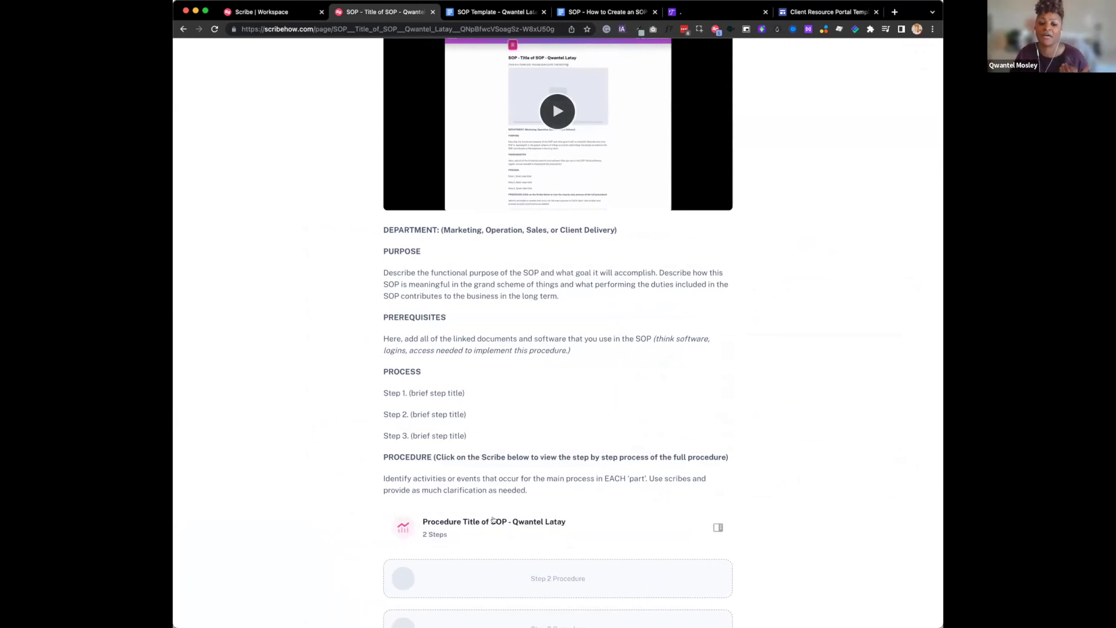
{"action": "left_click", "coordinate": [719, 527]}
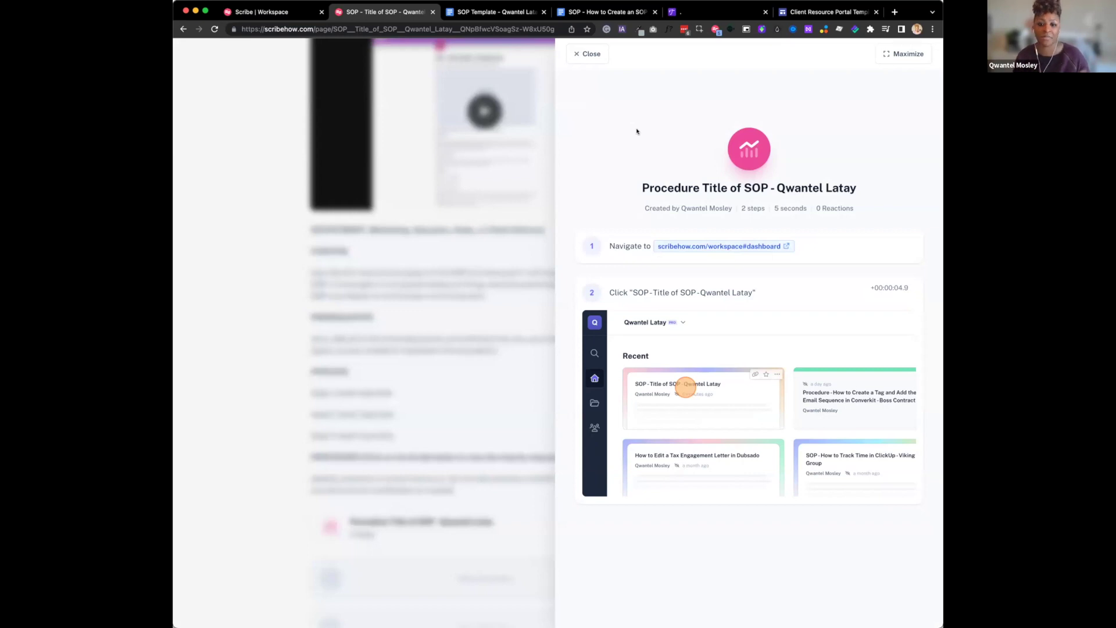
{"action": "left_click", "coordinate": [591, 54]}
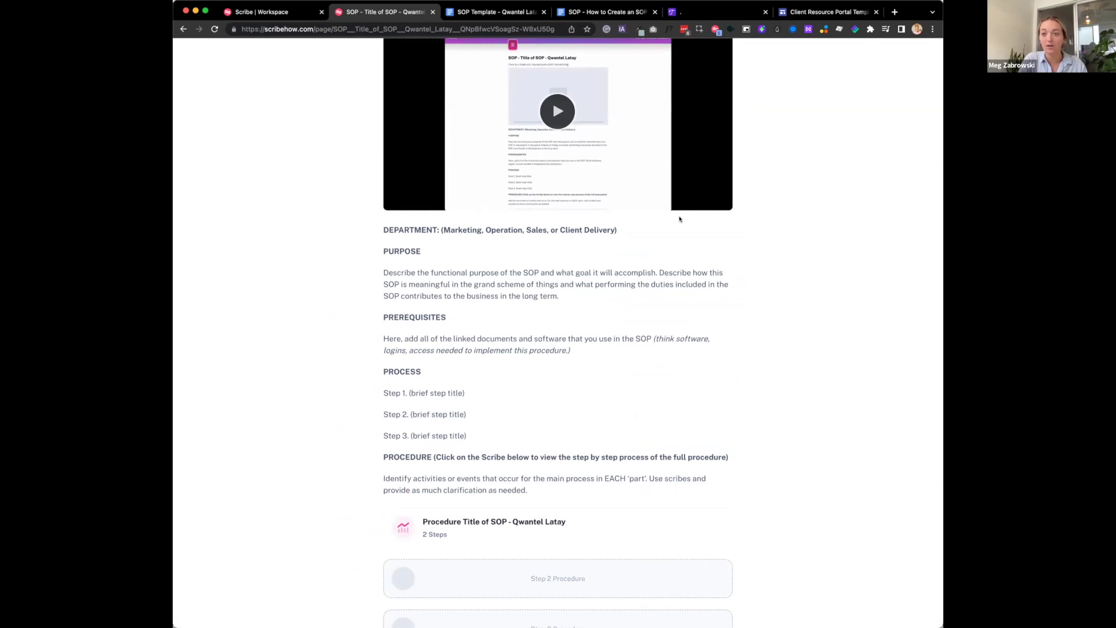
{"action": "scroll", "coordinate": [679, 219], "scroll_direction": "up", "scroll_amount": 3}
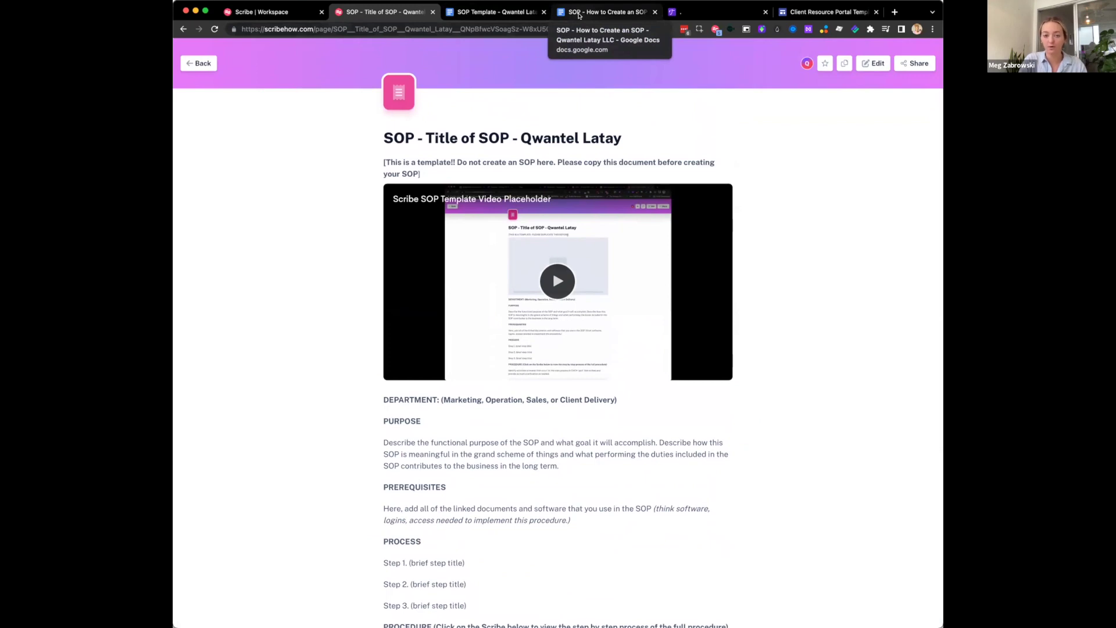
- Show the 'SOP - How to Create an SOP' document's procedure screenshots, ending at its Operations department header
{"action": "left_click", "coordinate": [578, 16]}
{"action": "scroll", "coordinate": [565, 181], "scroll_direction": "down", "scroll_amount": 5}
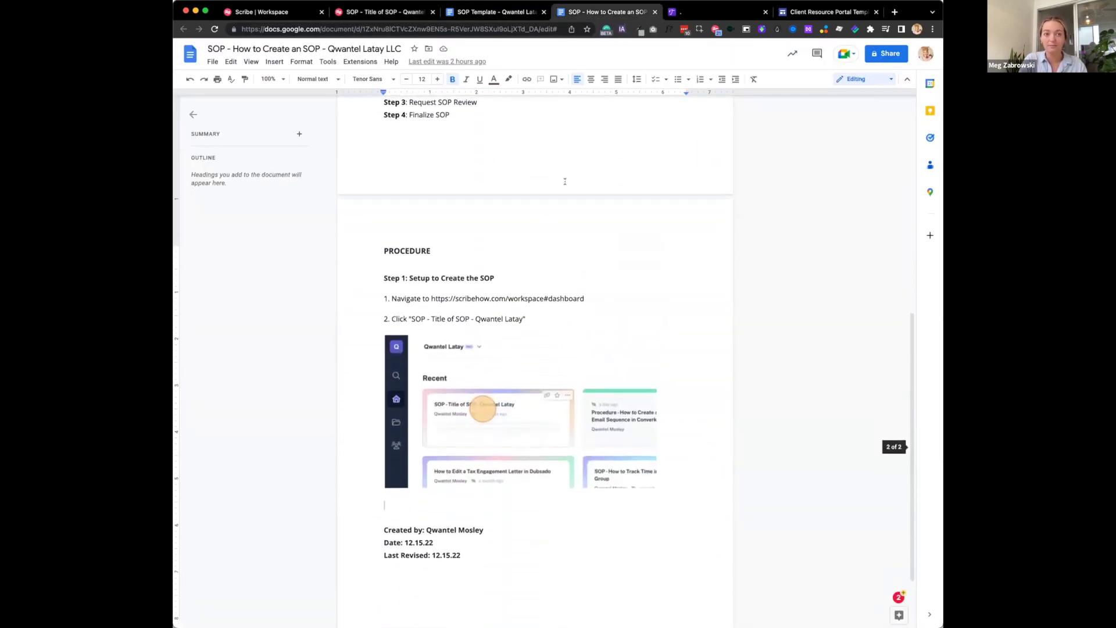
{"action": "scroll", "coordinate": [564, 181], "scroll_direction": "up", "scroll_amount": 3}
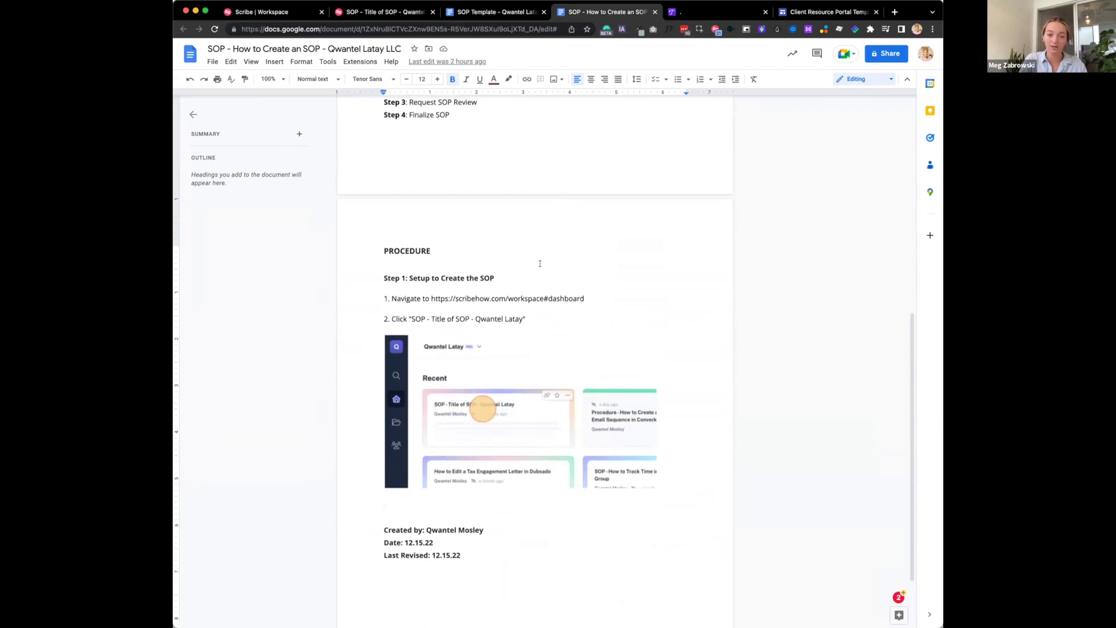
{"action": "scroll", "coordinate": [540, 263], "scroll_direction": "up", "scroll_amount": 1}
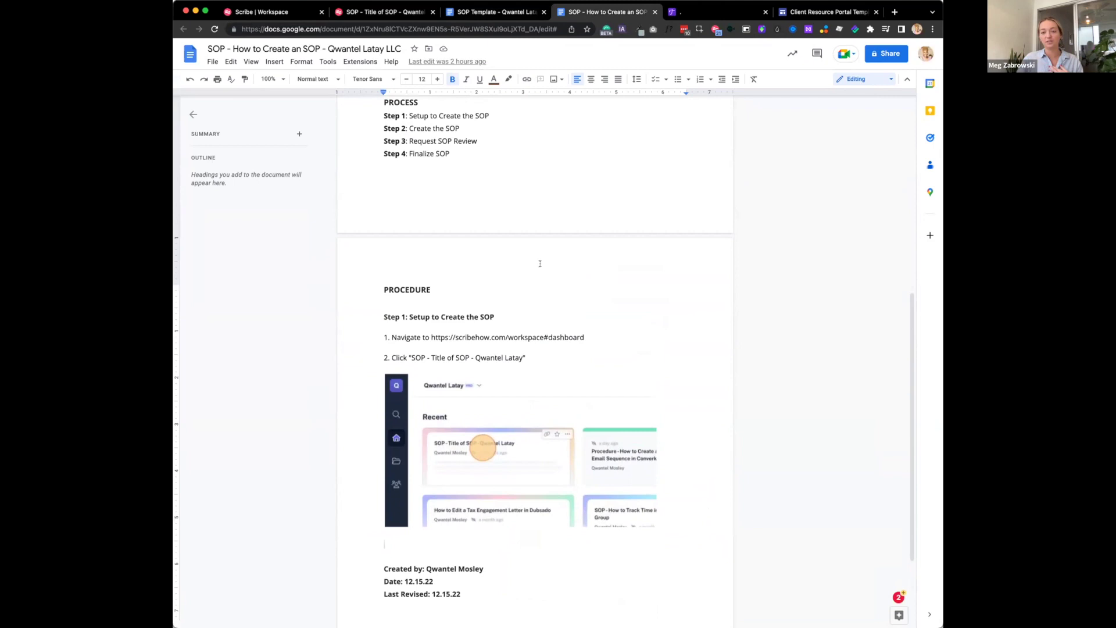
{"action": "scroll", "coordinate": [540, 264], "scroll_direction": "down", "scroll_amount": 2}
{"action": "scroll", "coordinate": [539, 263], "scroll_direction": "down", "scroll_amount": 2}
{"action": "scroll", "coordinate": [540, 264], "scroll_direction": "up", "scroll_amount": 8}
{"action": "scroll", "coordinate": [539, 261], "scroll_direction": "up", "scroll_amount": 2}
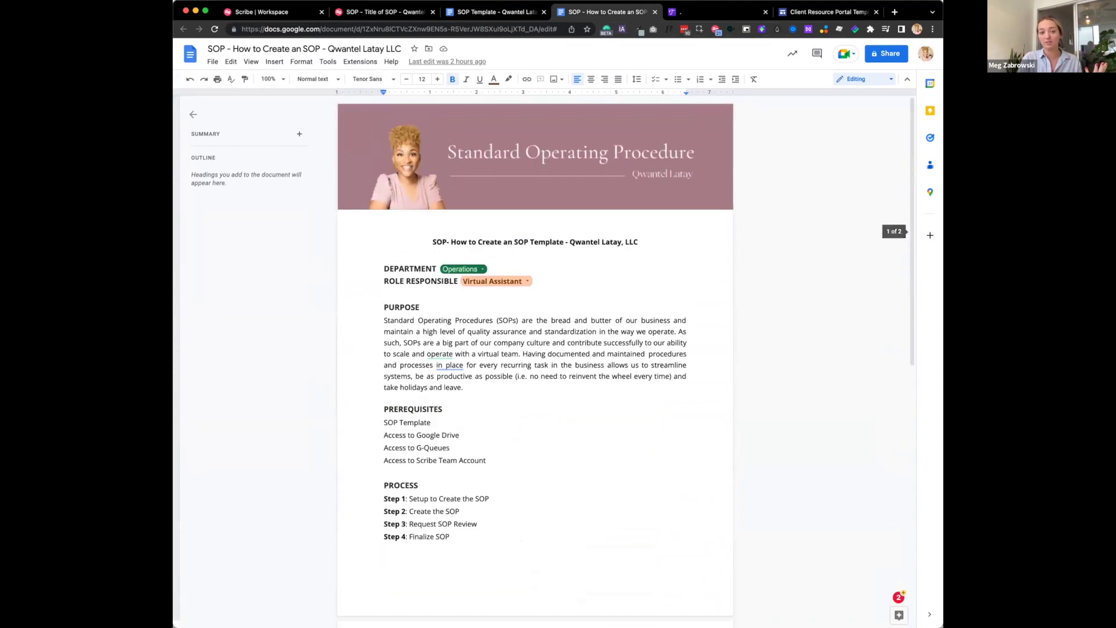
- Go back to the Scribe 'SOP - Title of SOP' page and scroll its video placeholder and embedded procedure
{"action": "left_click", "coordinate": [380, 14]}
{"action": "scroll", "coordinate": [508, 241], "scroll_direction": "down", "scroll_amount": 3}
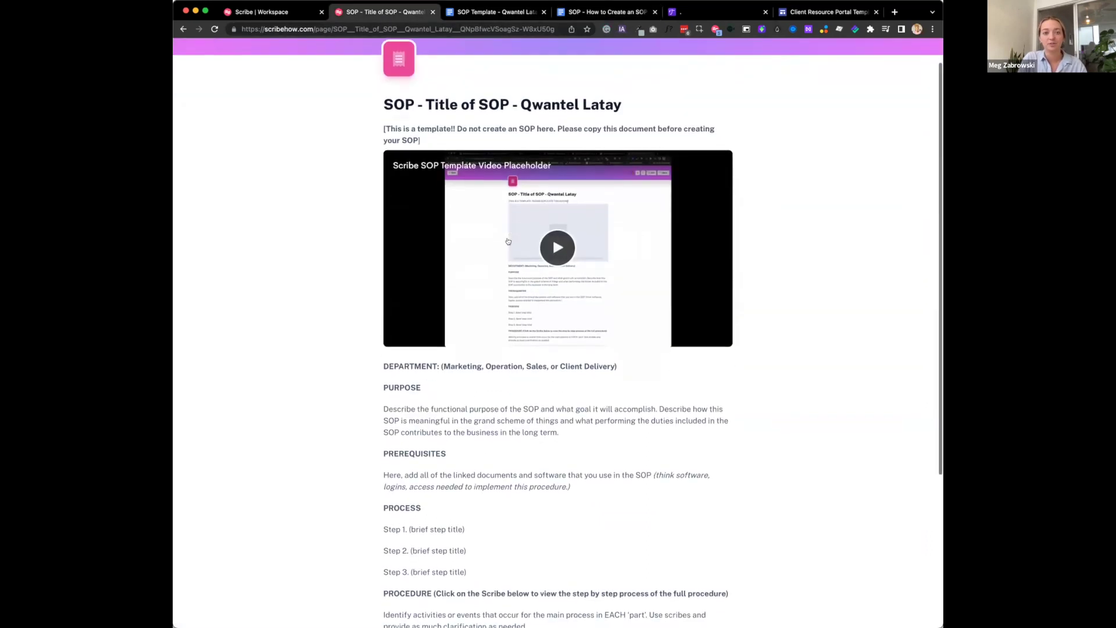
{"action": "scroll", "coordinate": [508, 242], "scroll_direction": "down", "scroll_amount": 2}
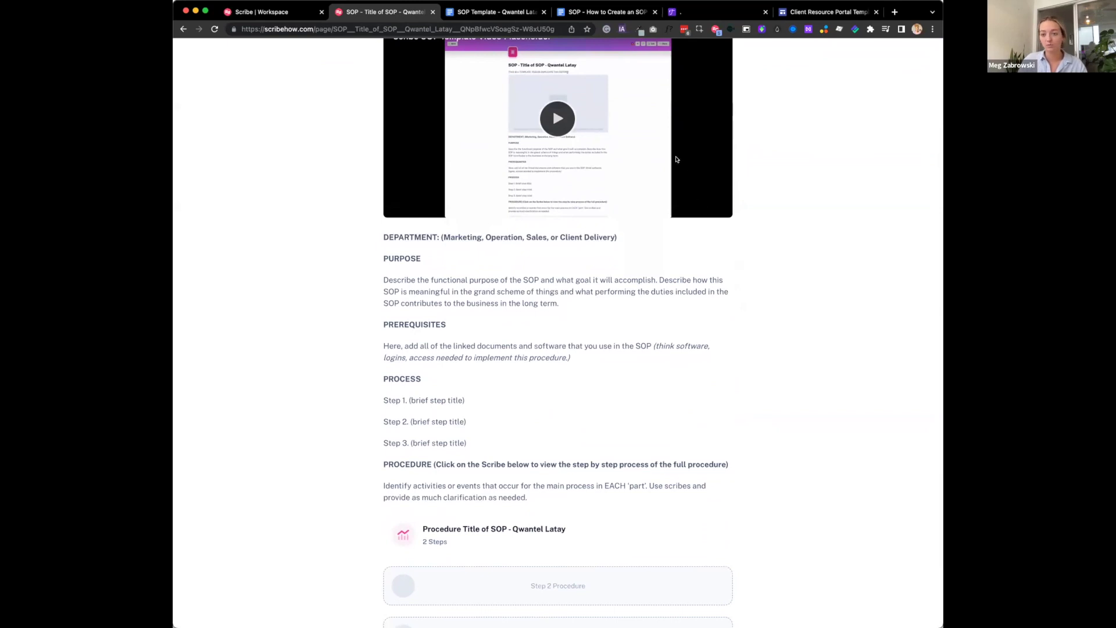
{"action": "scroll", "coordinate": [703, 222], "scroll_direction": "up", "scroll_amount": 5}
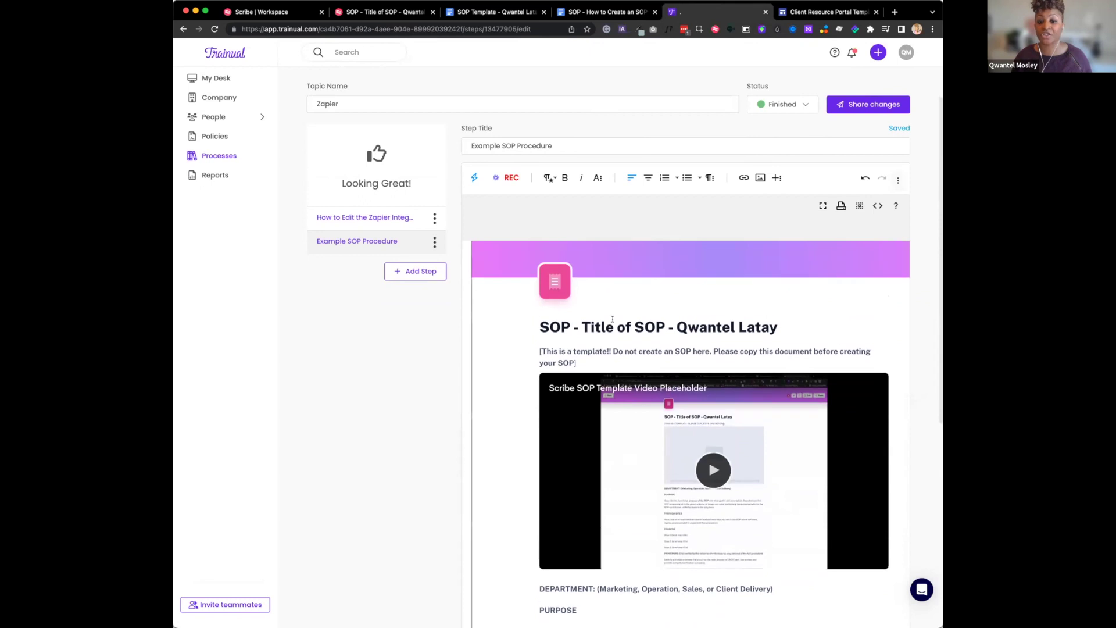
- Scroll through Trainual's 'Example SOP Procedure' step showing the embedded Scribe SOP template
{"action": "scroll", "coordinate": [605, 291], "scroll_direction": "down", "scroll_amount": 6}
{"action": "scroll", "coordinate": [613, 322], "scroll_direction": "down", "scroll_amount": 5}
{"action": "scroll", "coordinate": [612, 319], "scroll_direction": "up", "scroll_amount": 3}
{"action": "scroll", "coordinate": [613, 320], "scroll_direction": "up", "scroll_amount": 10}
{"action": "scroll", "coordinate": [612, 319], "scroll_direction": "down", "scroll_amount": 3}
{"action": "scroll", "coordinate": [613, 323], "scroll_direction": "up", "scroll_amount": 2}
{"action": "scroll", "coordinate": [543, 257], "scroll_direction": "down", "scroll_amount": 1}
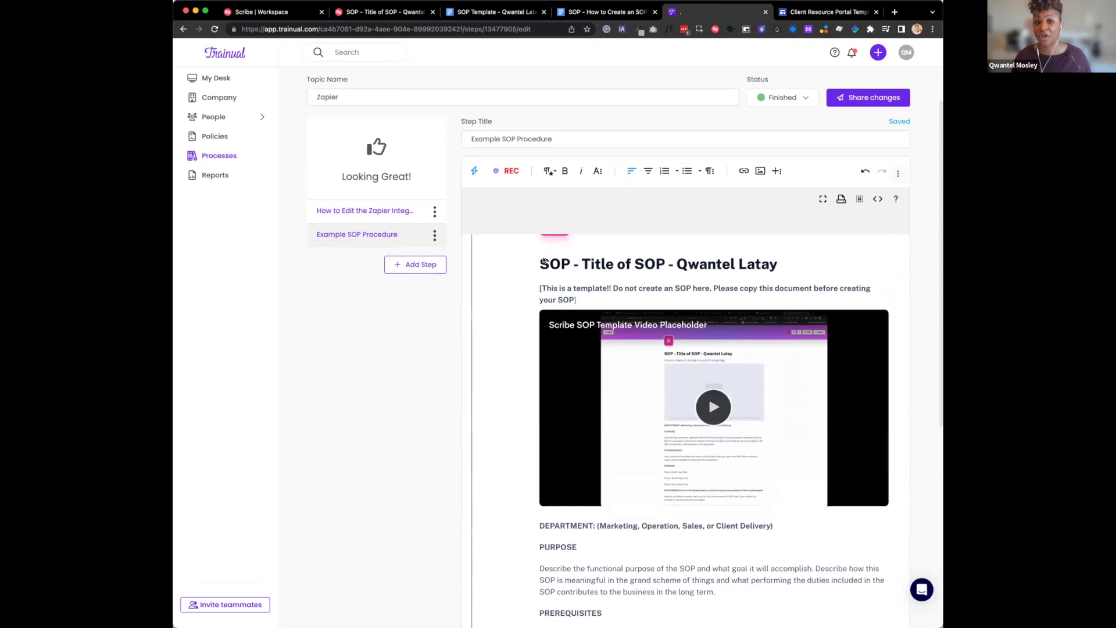
{"action": "scroll", "coordinate": [543, 261], "scroll_direction": "up", "scroll_amount": 1}
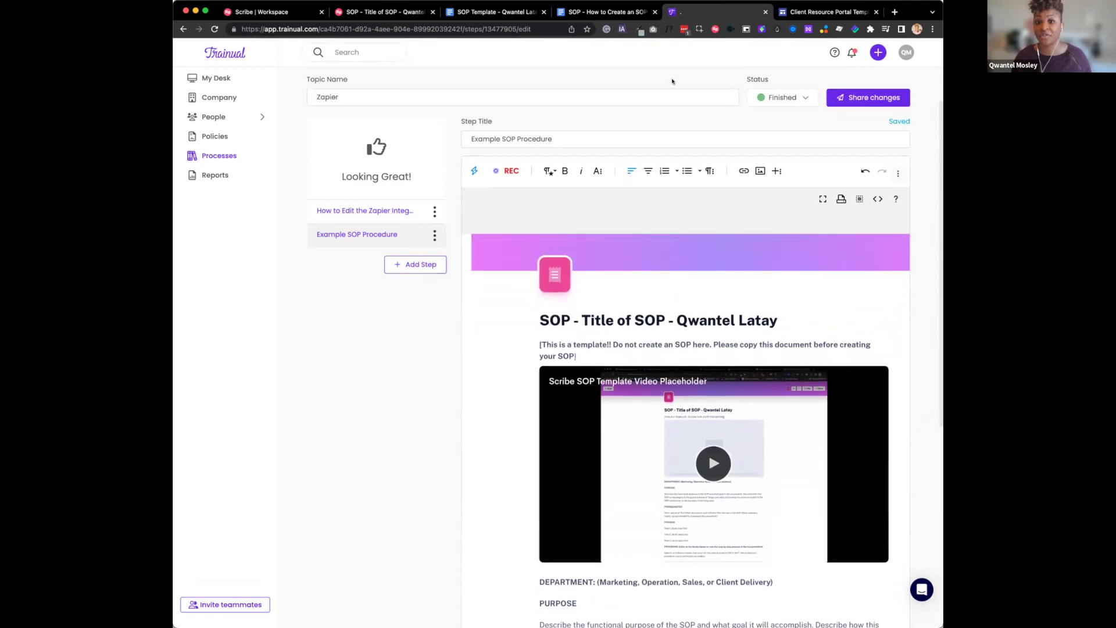
- Show the Client Resource Portal's 'How to Create an SOP Template' page with the embedded Scribe SOP
{"action": "left_click", "coordinate": [781, 16]}
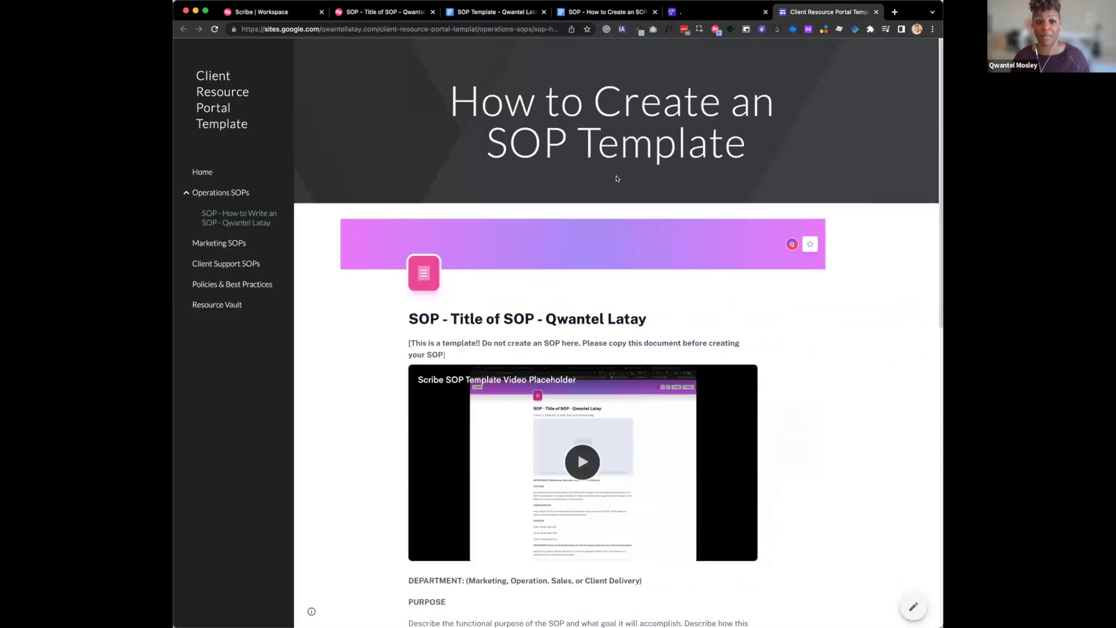
{"action": "scroll", "coordinate": [617, 178], "scroll_direction": "down", "scroll_amount": 5}
{"action": "scroll", "coordinate": [617, 179], "scroll_direction": "down", "scroll_amount": 2}
{"action": "scroll", "coordinate": [413, 228], "scroll_direction": "up", "scroll_amount": 3}
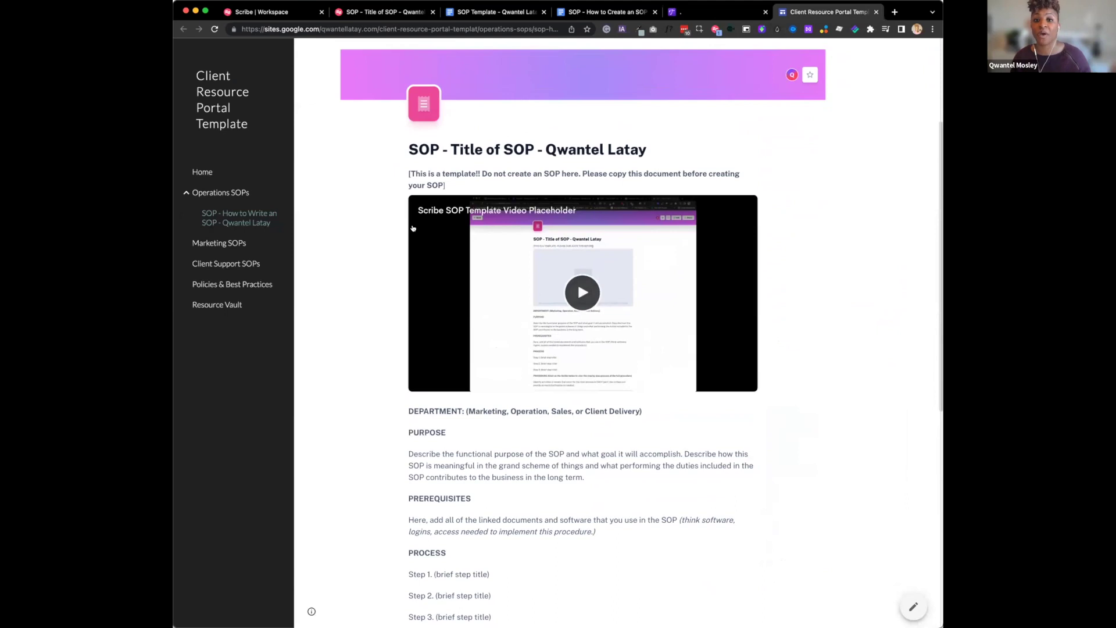
{"action": "scroll", "coordinate": [413, 228], "scroll_direction": "up", "scroll_amount": 3}
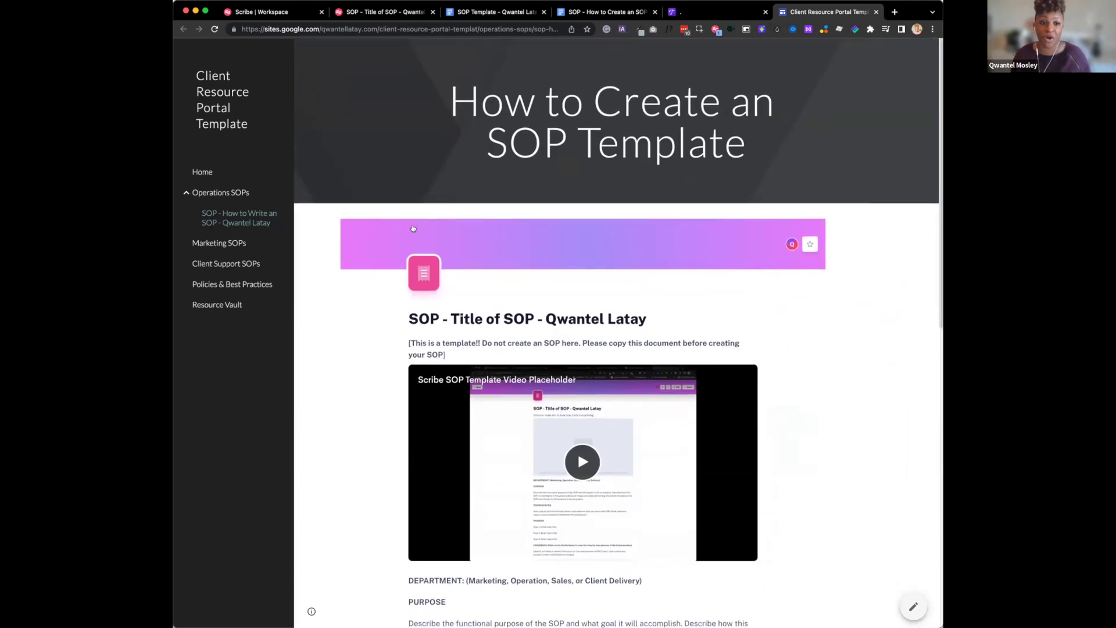
{"action": "scroll", "coordinate": [404, 314], "scroll_direction": "down", "scroll_amount": 5}
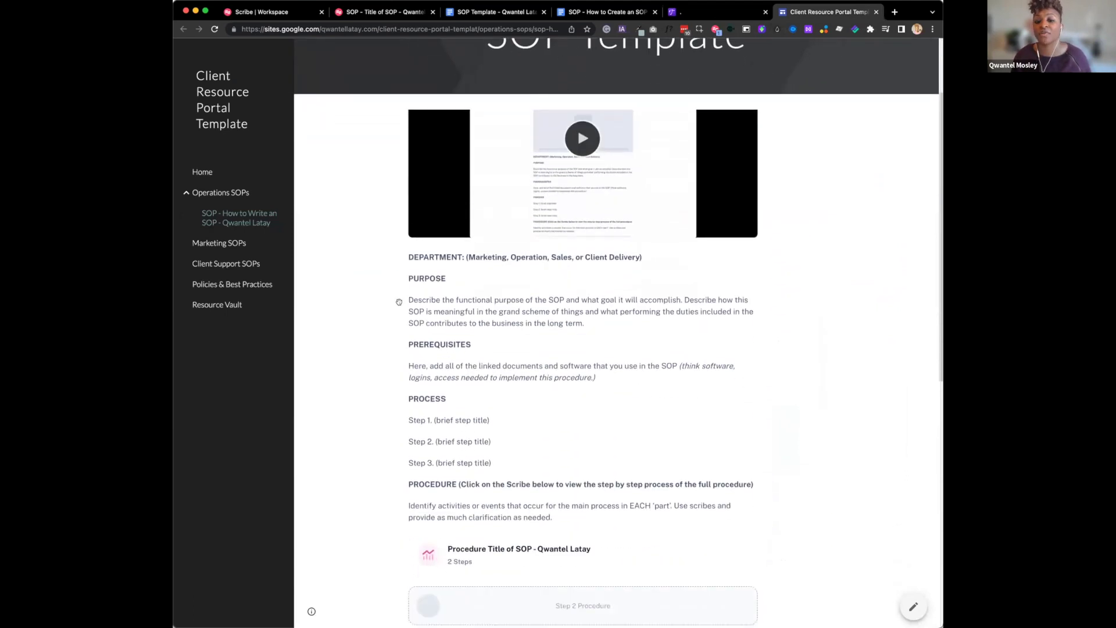
{"action": "scroll", "coordinate": [399, 302], "scroll_direction": "down", "scroll_amount": 3}
{"action": "scroll", "coordinate": [398, 302], "scroll_direction": "up", "scroll_amount": 2}
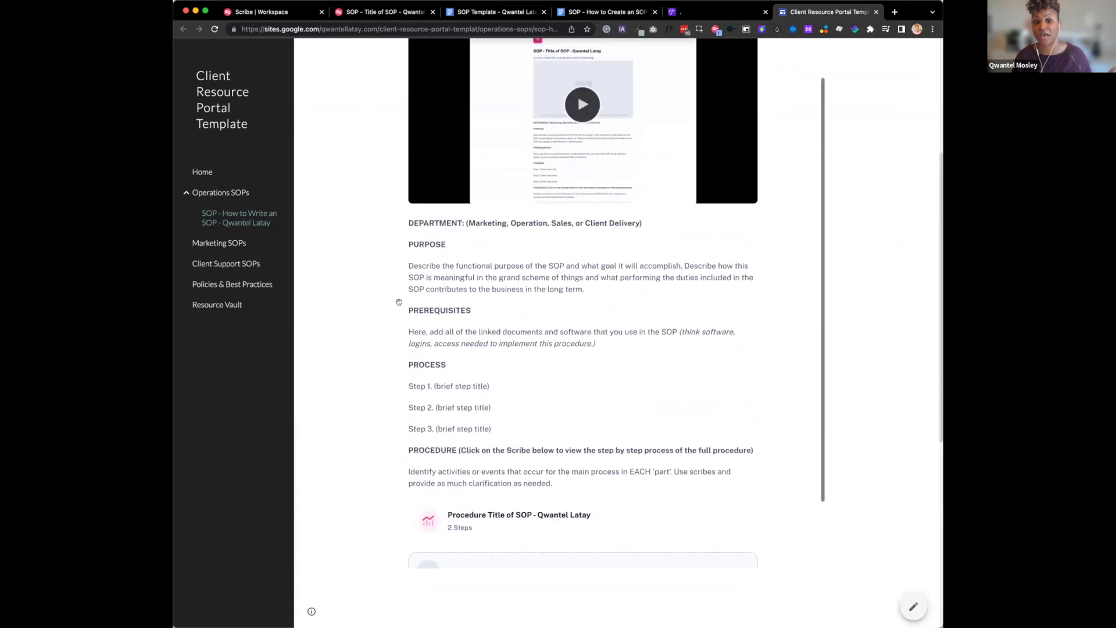
{"action": "scroll", "coordinate": [399, 302], "scroll_direction": "up", "scroll_amount": 2}
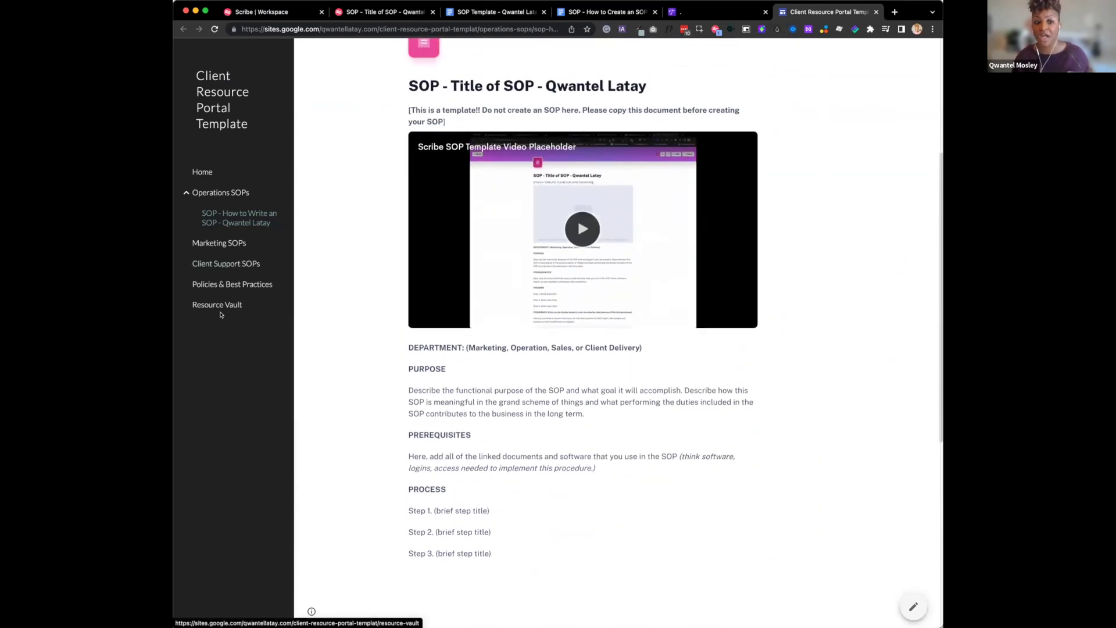
{"action": "scroll", "coordinate": [408, 241], "scroll_direction": "up", "scroll_amount": 5}
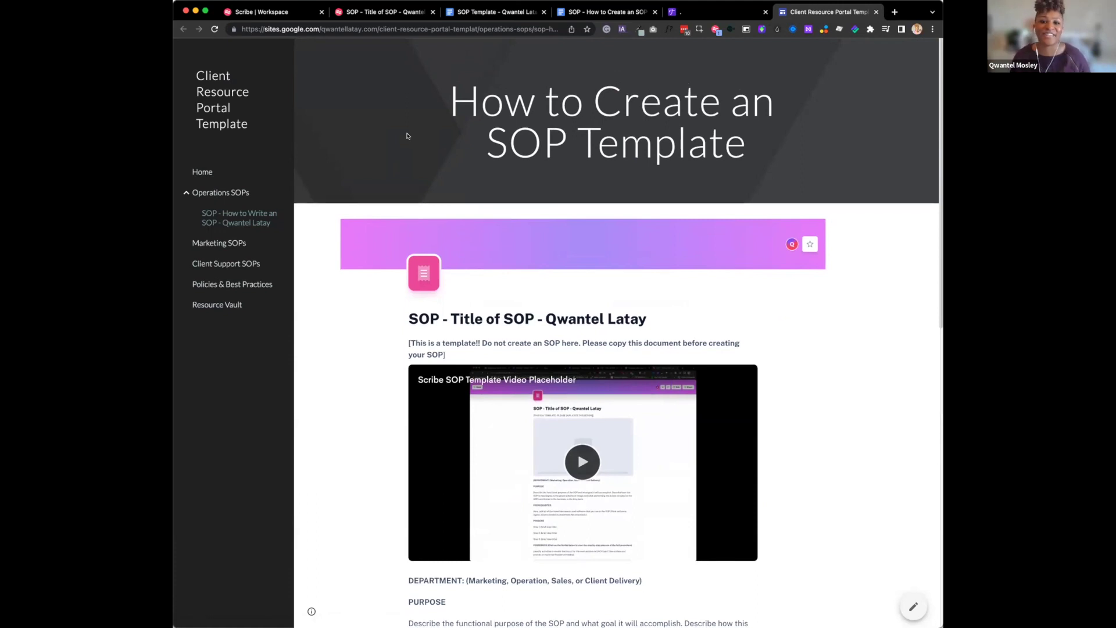
- Glance at the Google Docs SOP Template, then return to the Scribe 'SOP - Title of SOP' page
{"action": "left_click", "coordinate": [514, 13]}
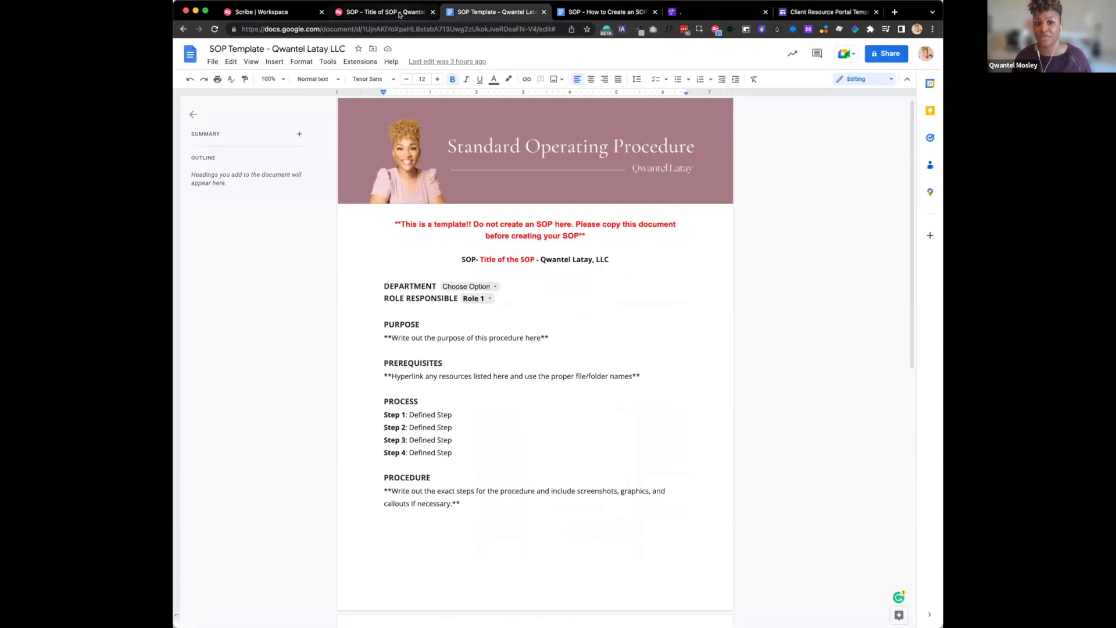
{"action": "left_click", "coordinate": [400, 15]}
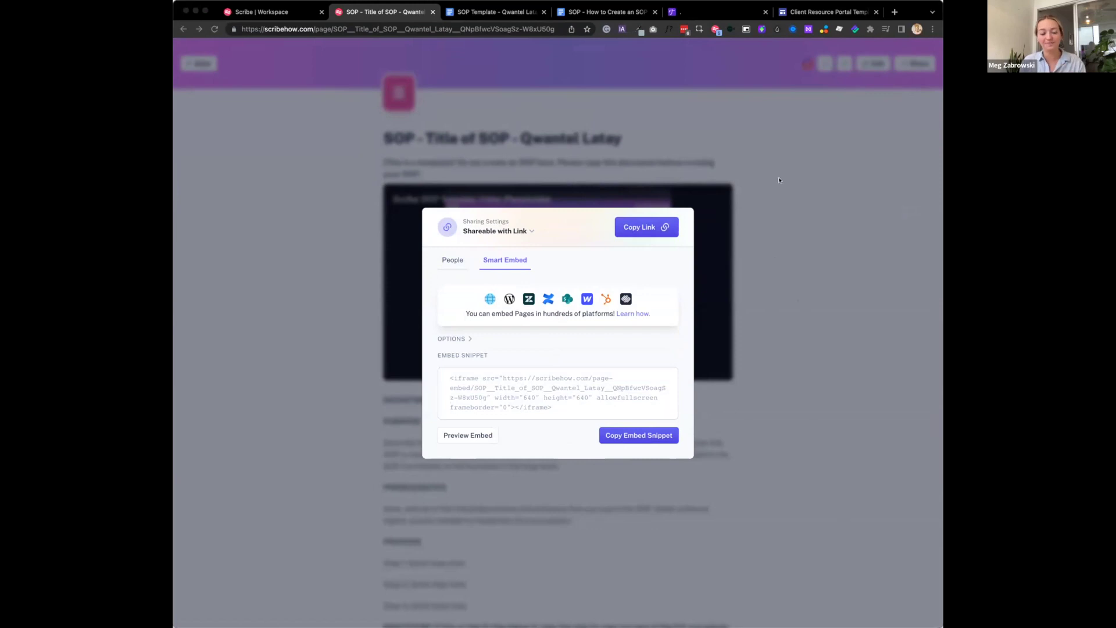
{"action": "left_click", "coordinate": [782, 301]}
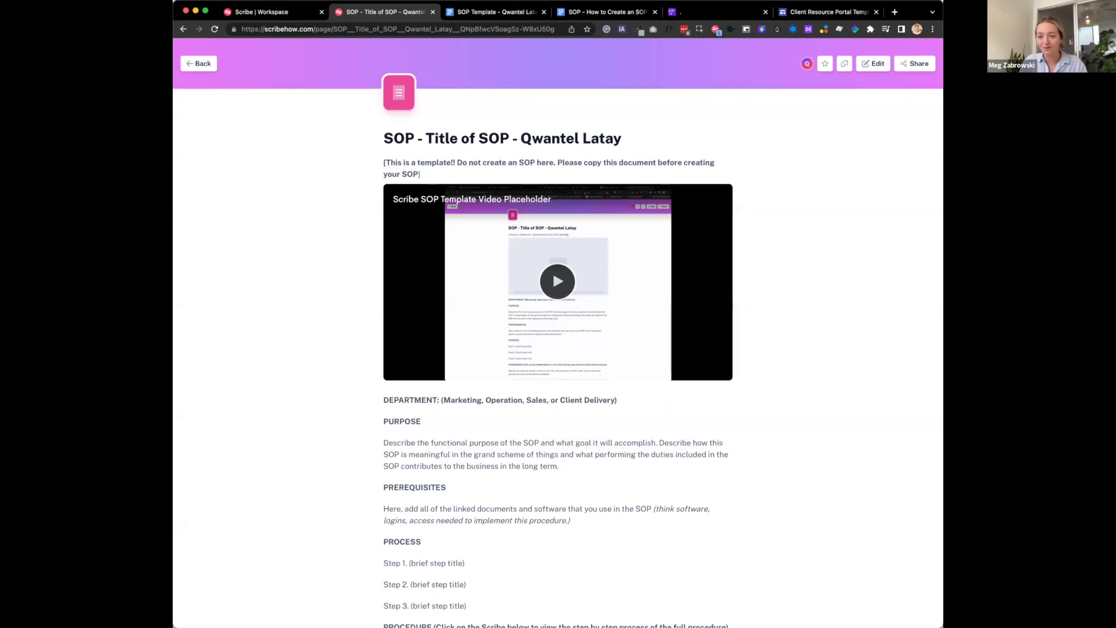
{"action": "scroll", "coordinate": [881, 481], "scroll_direction": "down", "scroll_amount": 5}
{"action": "scroll", "coordinate": [881, 481], "scroll_direction": "up", "scroll_amount": 5}
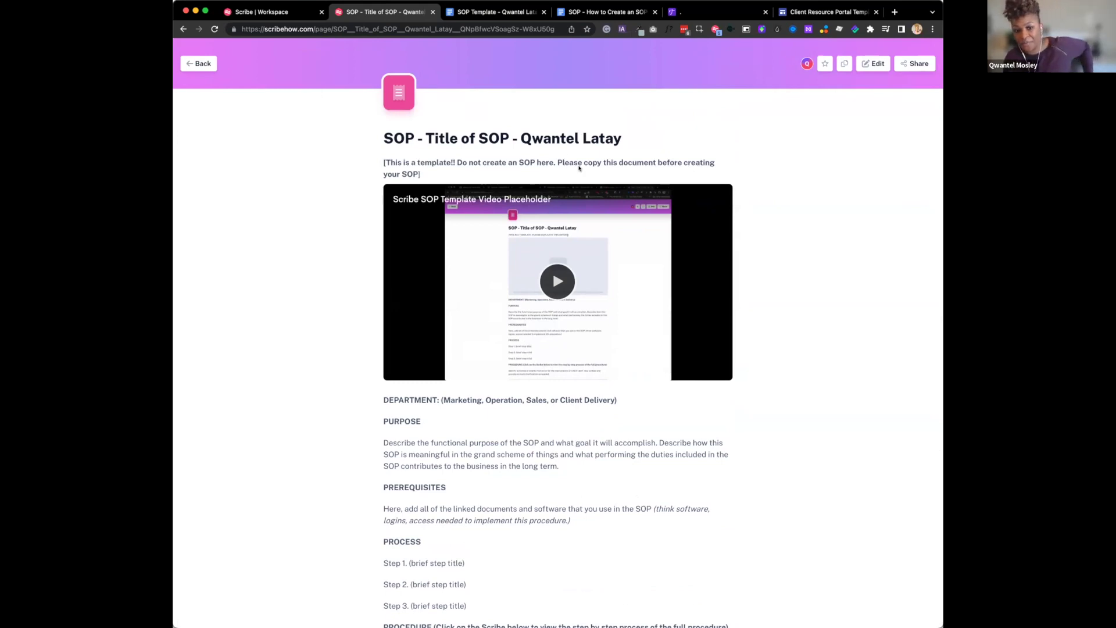
{"action": "scroll", "coordinate": [584, 225], "scroll_direction": "down", "scroll_amount": 1}
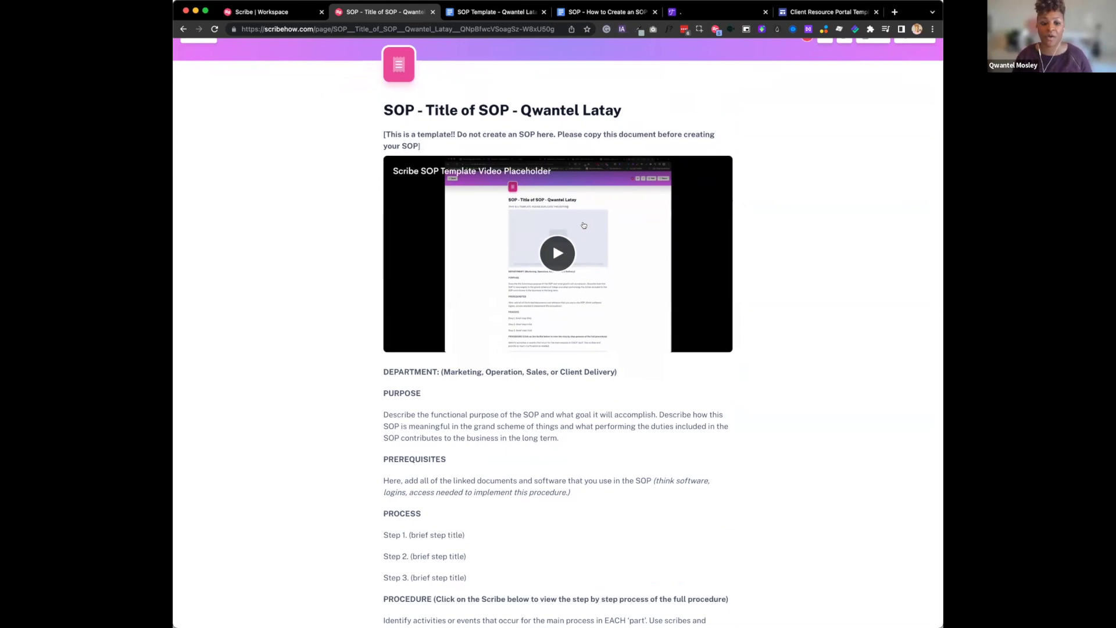
{"action": "scroll", "coordinate": [584, 225], "scroll_direction": "up", "scroll_amount": 1}
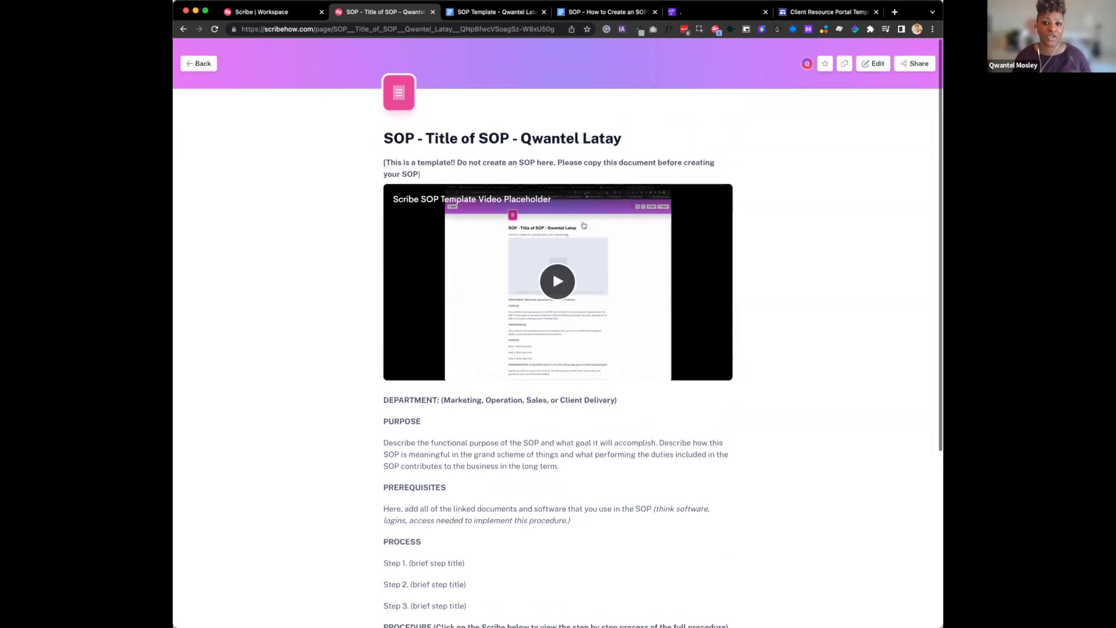